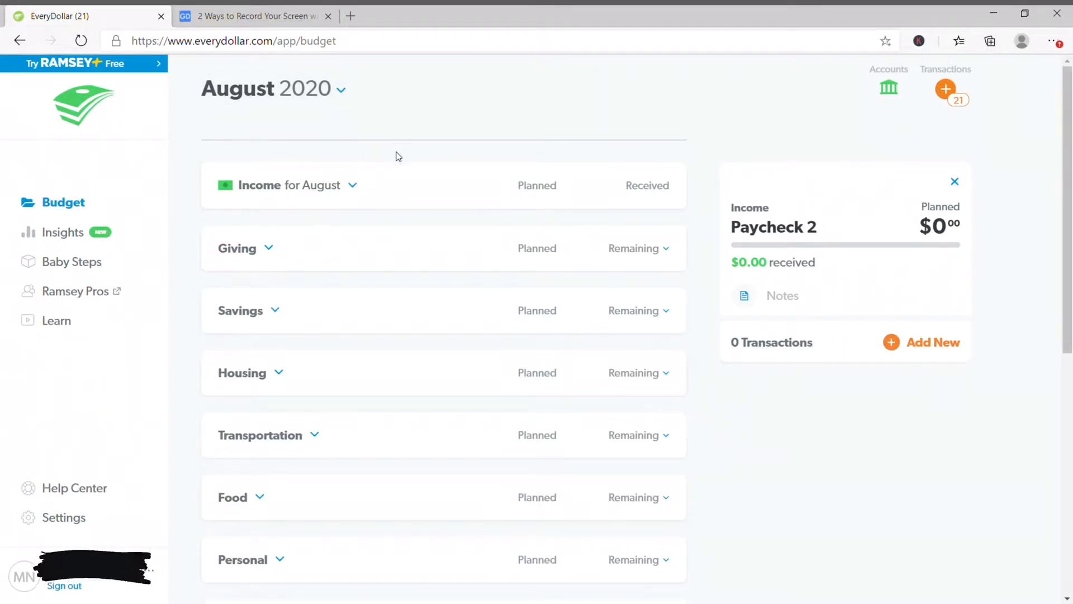
Switch the budget from August to September 2020 and look over its budget groups
left_click(339, 91)
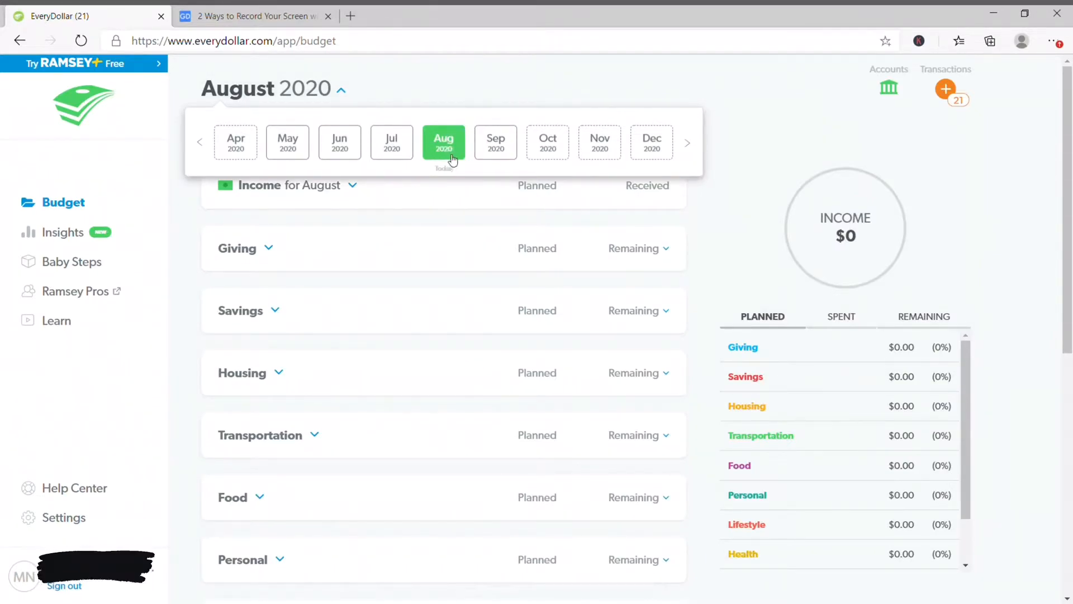
left_click(491, 148)
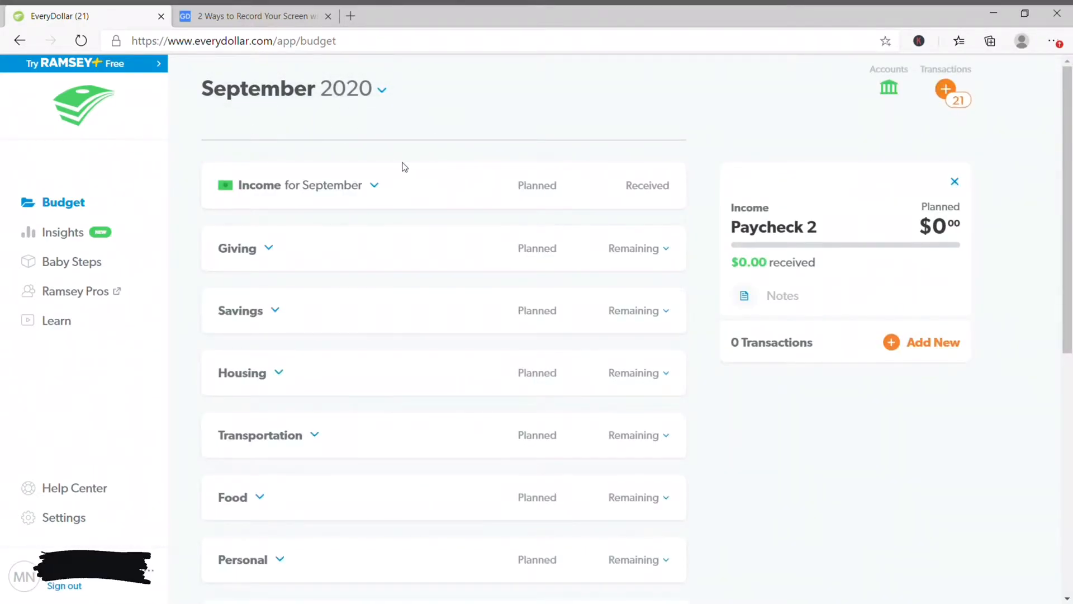
scroll(403, 168, "down", 8)
scroll(338, 303, "up", 8)
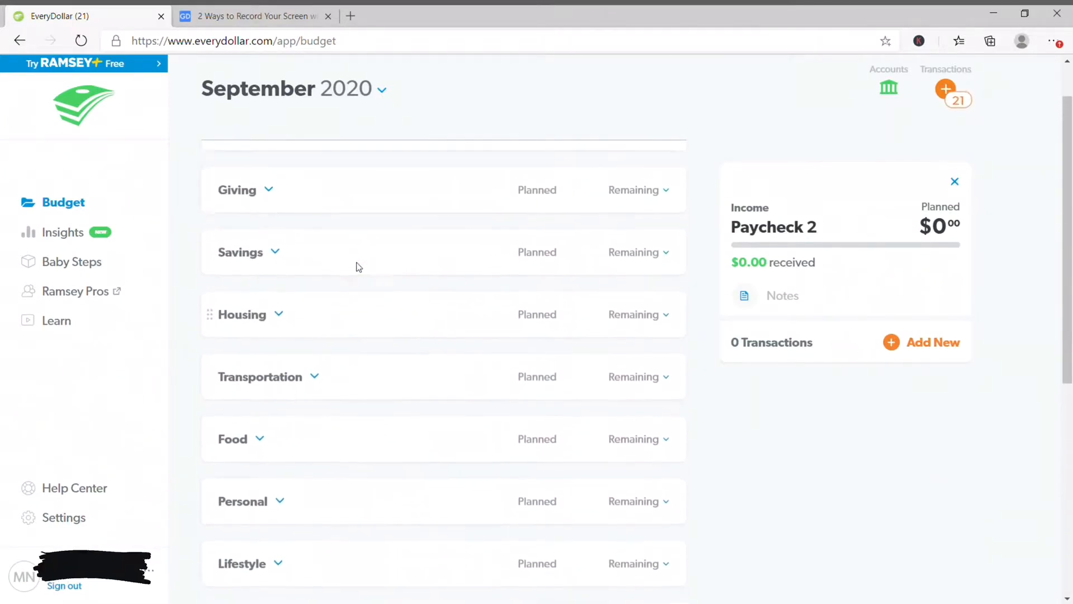
scroll(246, 318, "down", 8)
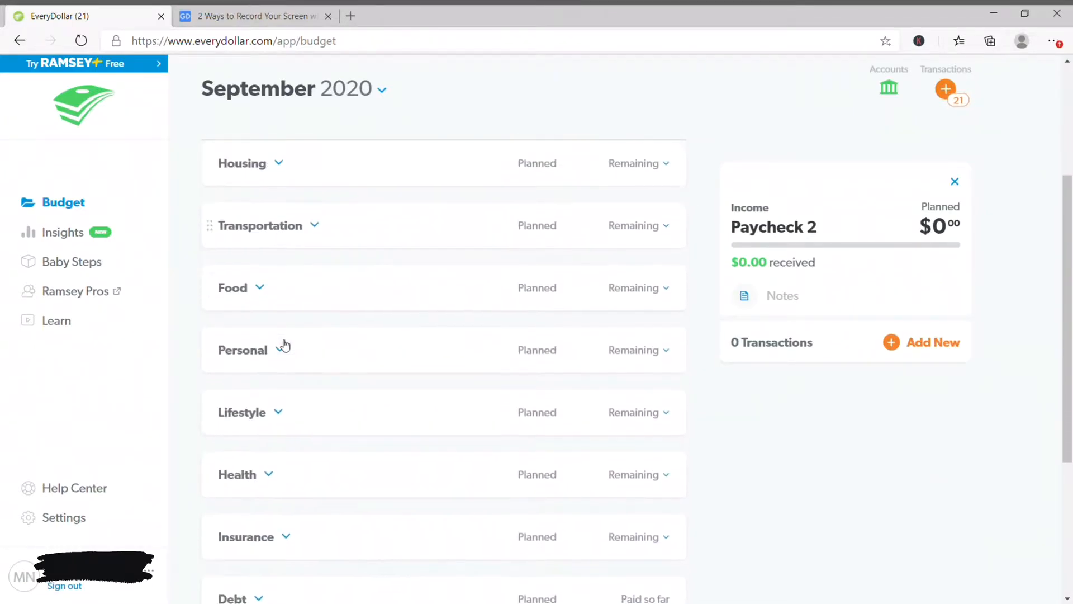
scroll(311, 423, "up", 8)
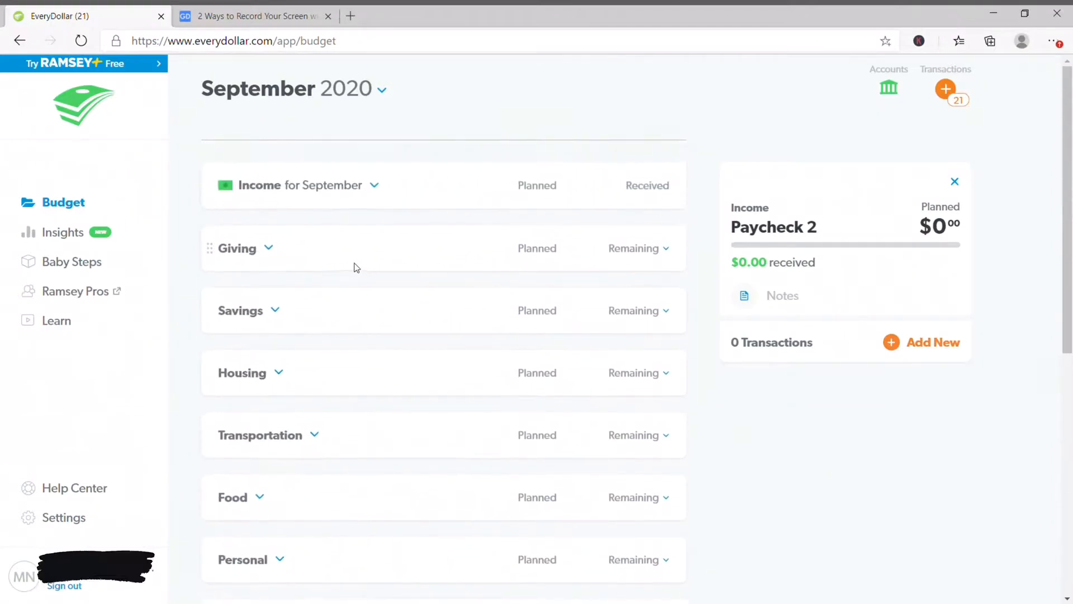
Delete the Giving and Savings groups from the September budget
left_click(217, 257)
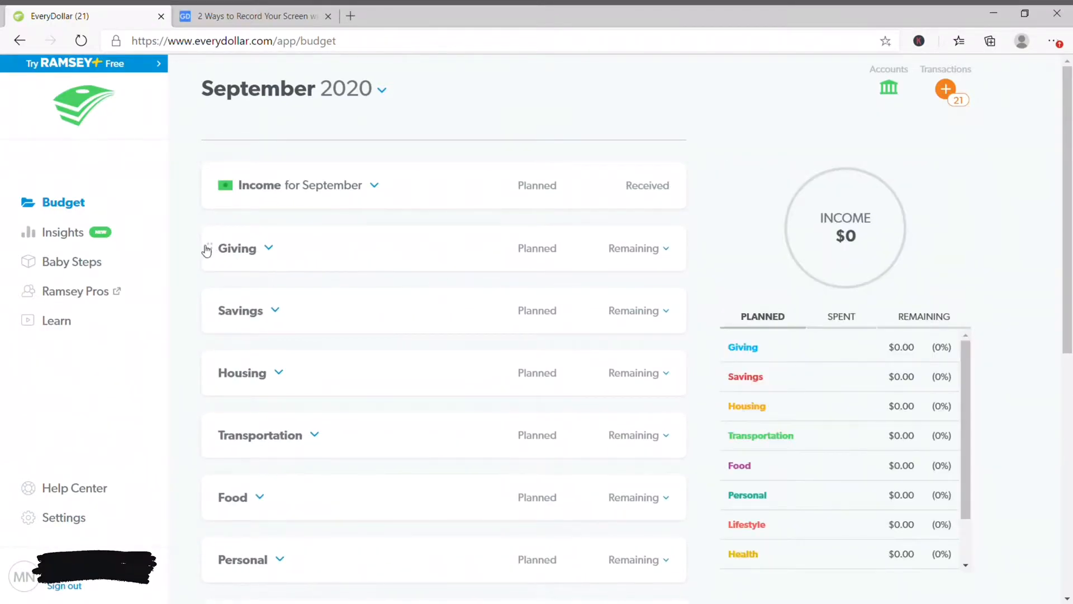
left_click(243, 251)
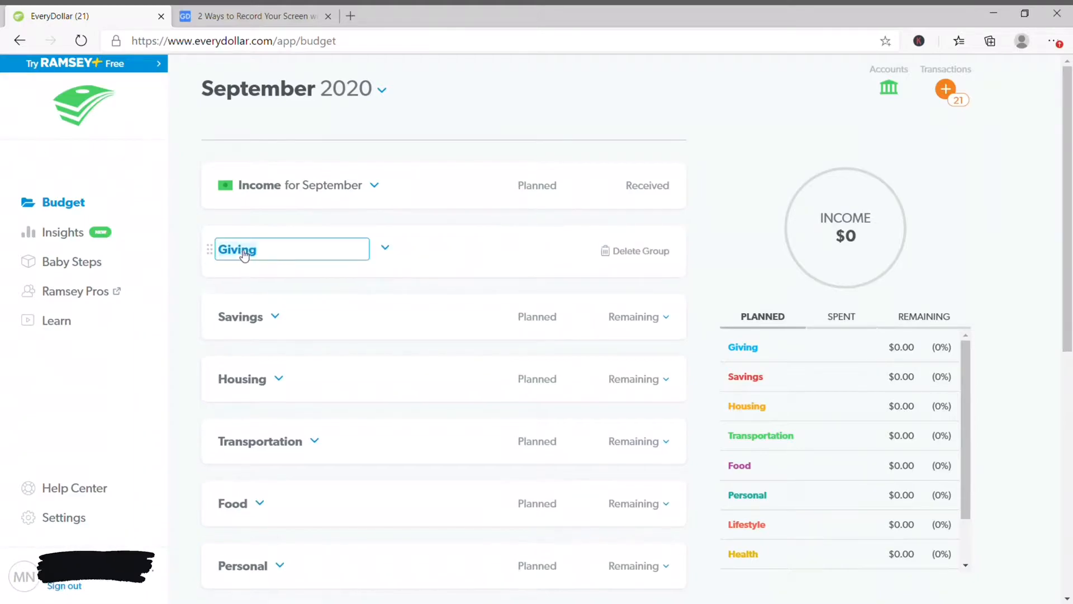
left_click(606, 251)
left_click(547, 222)
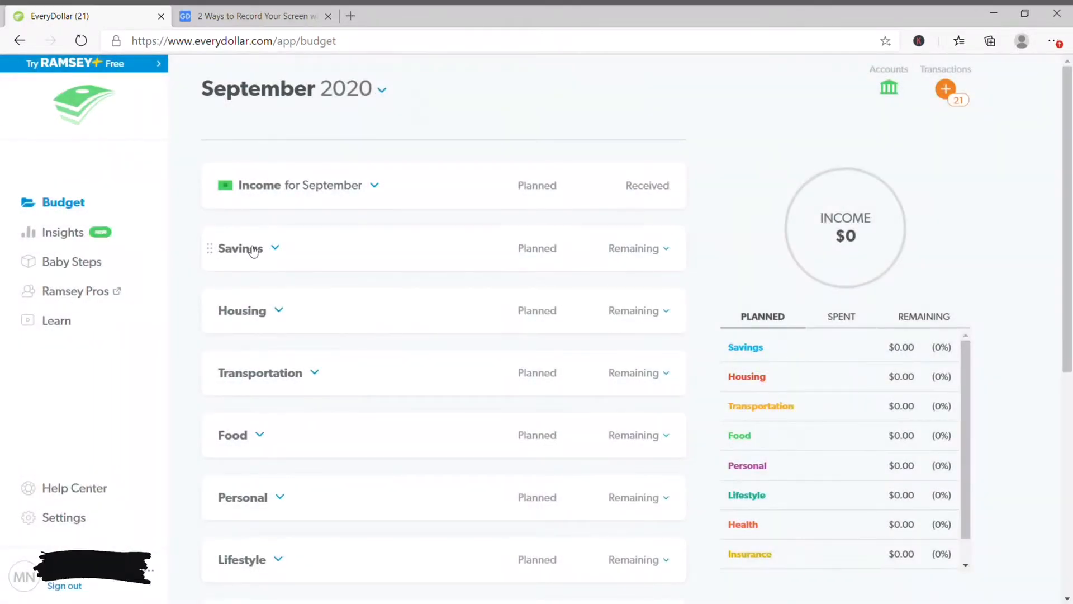
left_click(257, 247)
left_click(606, 254)
left_click(527, 221)
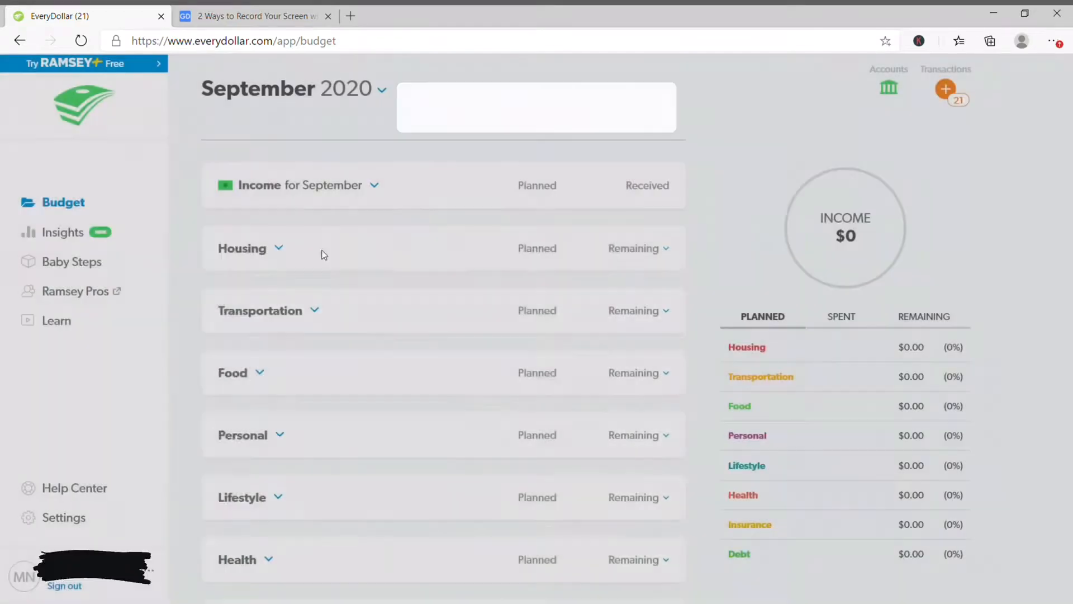
Delete the Housing, Transportation, Food and Personal groups from the September budget
left_click(246, 250)
left_click(606, 251)
left_click(531, 223)
left_click(257, 250)
left_click(606, 251)
left_click(531, 223)
left_click(247, 251)
left_click(606, 251)
left_click(545, 225)
Delete the Lifestyle, Health and Insurance groups from the September budget
left_click(242, 250)
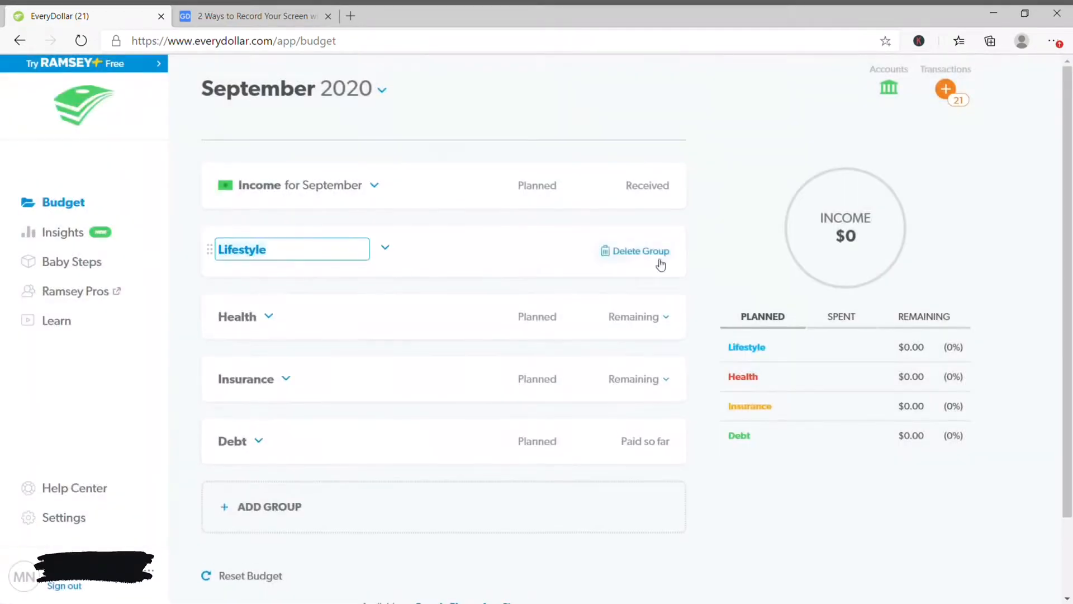
left_click(657, 251)
left_click(545, 225)
left_click(238, 250)
left_click(659, 251)
left_click(545, 225)
left_click(548, 234)
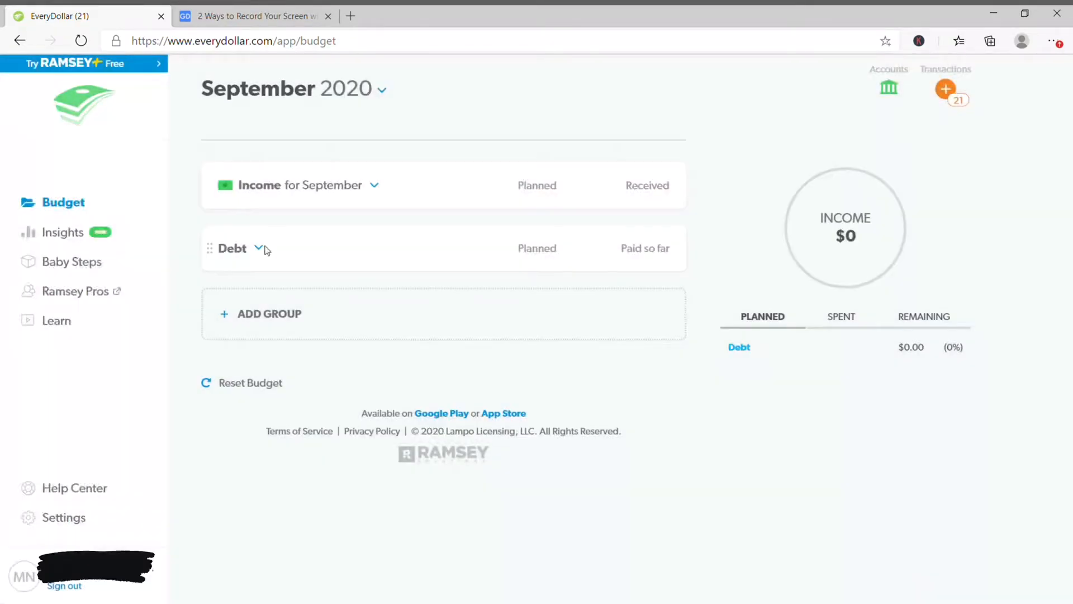
Try to open the Debt group's name for editing
left_click_drag(233, 249, 229, 257)
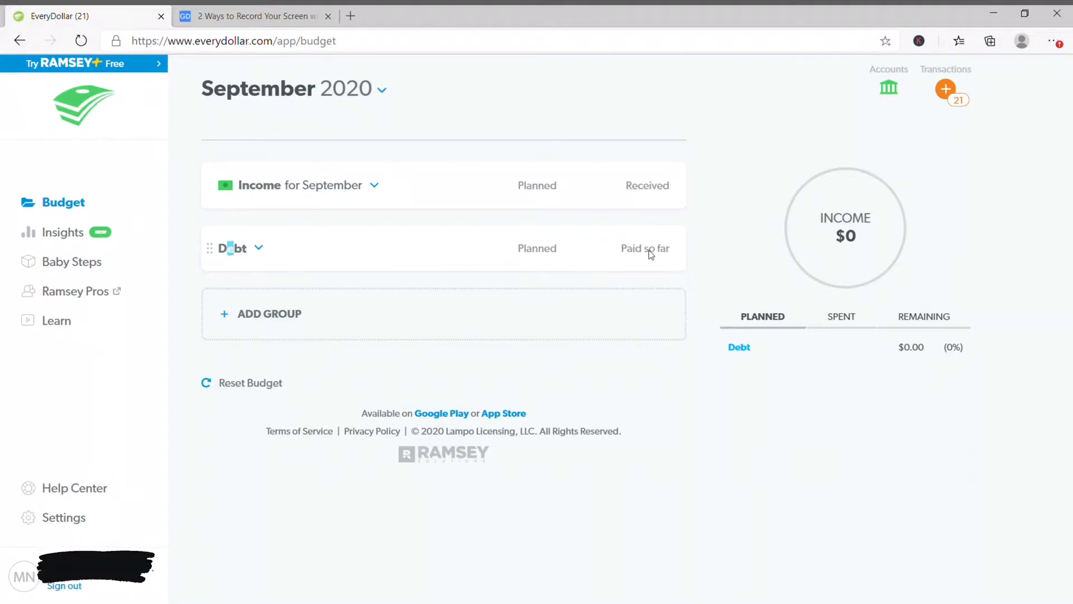
double_click(221, 249)
left_click(312, 256)
Add three new groups to the September budget and move the Debt group below them
left_click(274, 314)
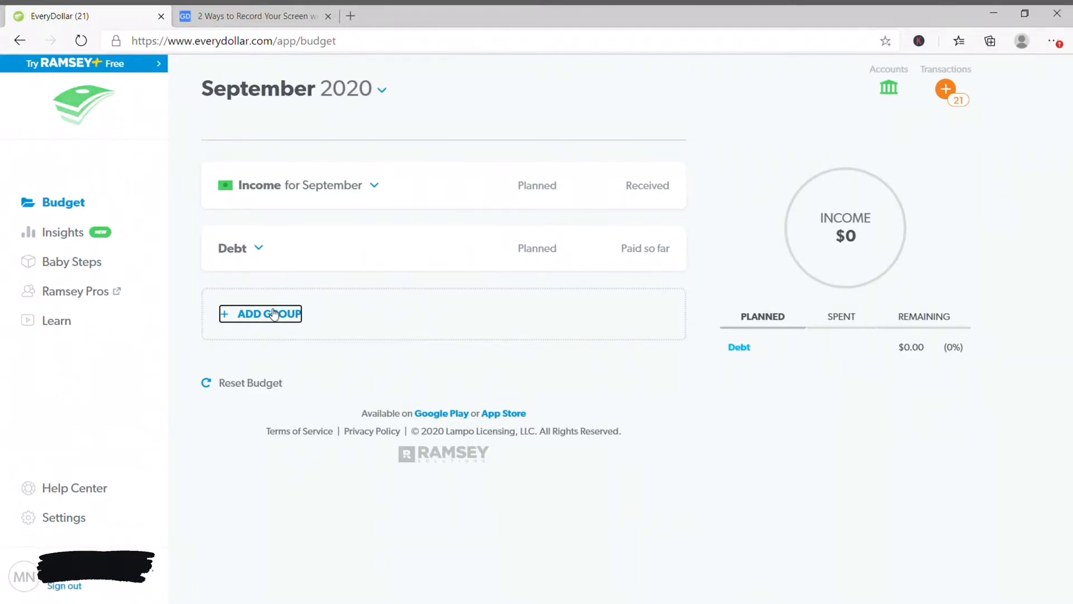
left_click(263, 404)
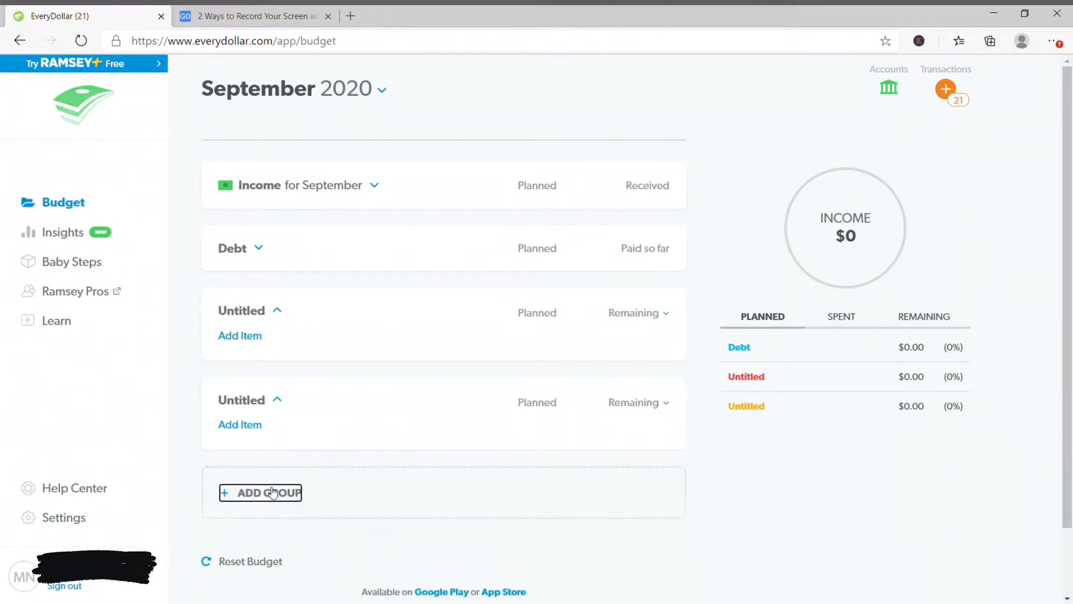
left_click(284, 492)
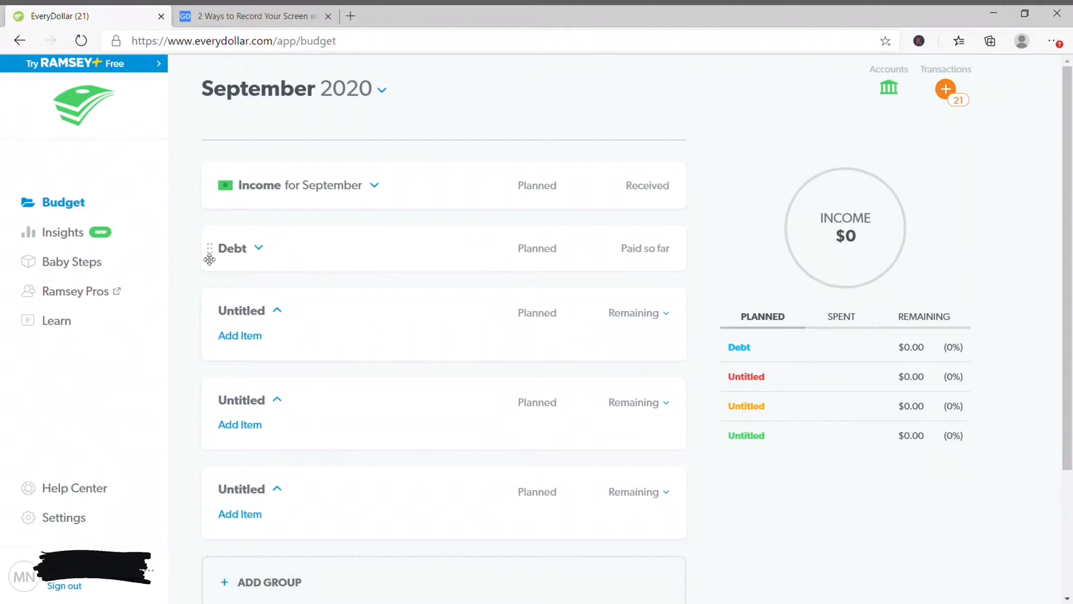
left_click_drag(209, 255, 211, 499)
left_click_drag(216, 249, 215, 505)
Rename the first untitled group Needs (50) and the second one Wants (30)
left_click(249, 250)
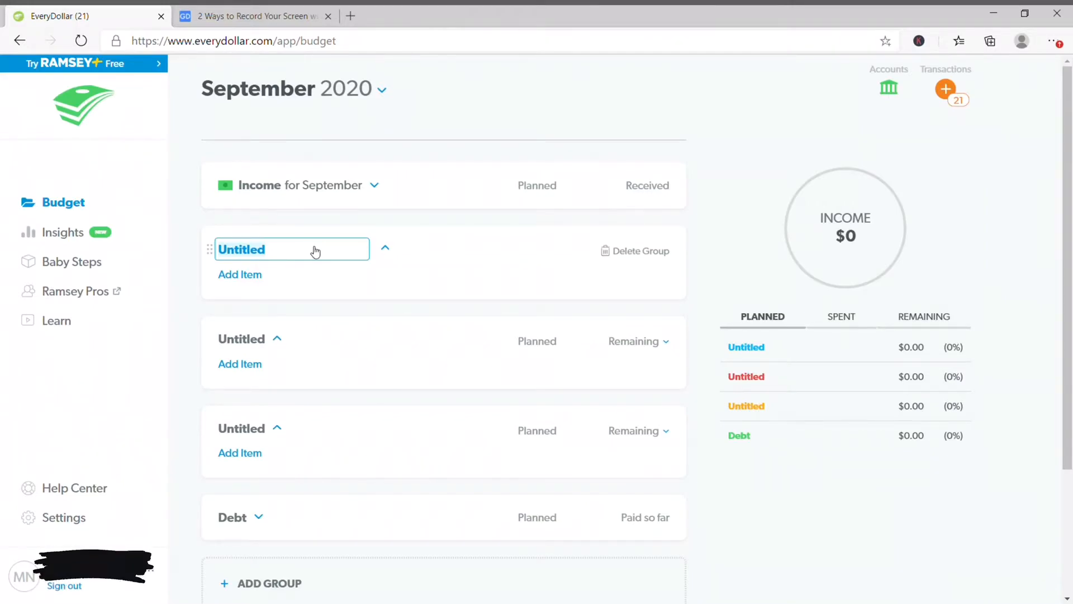
type("Needs (50")
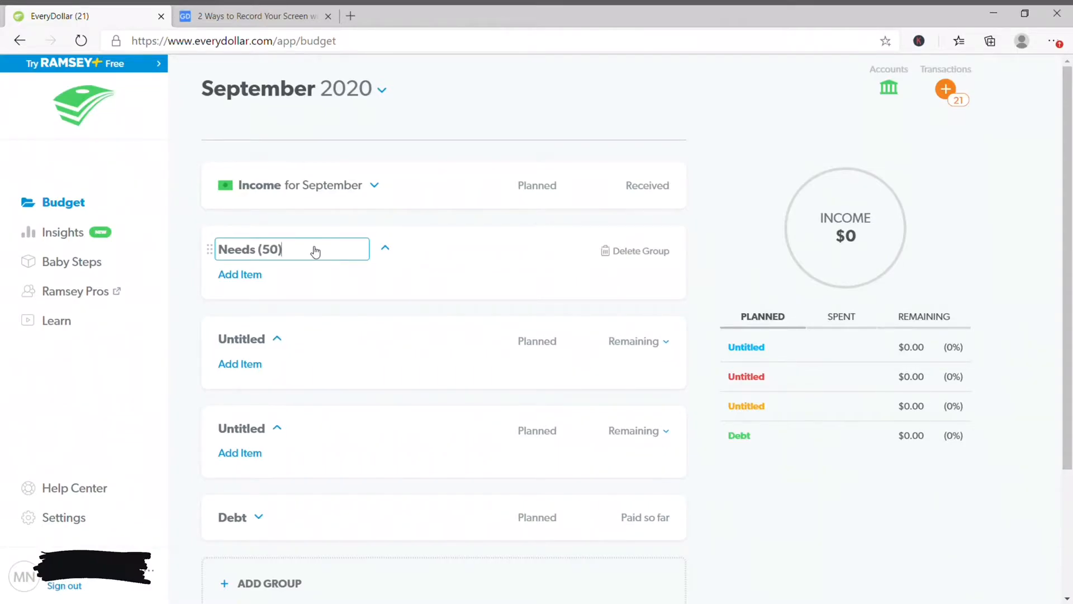
left_click(248, 339)
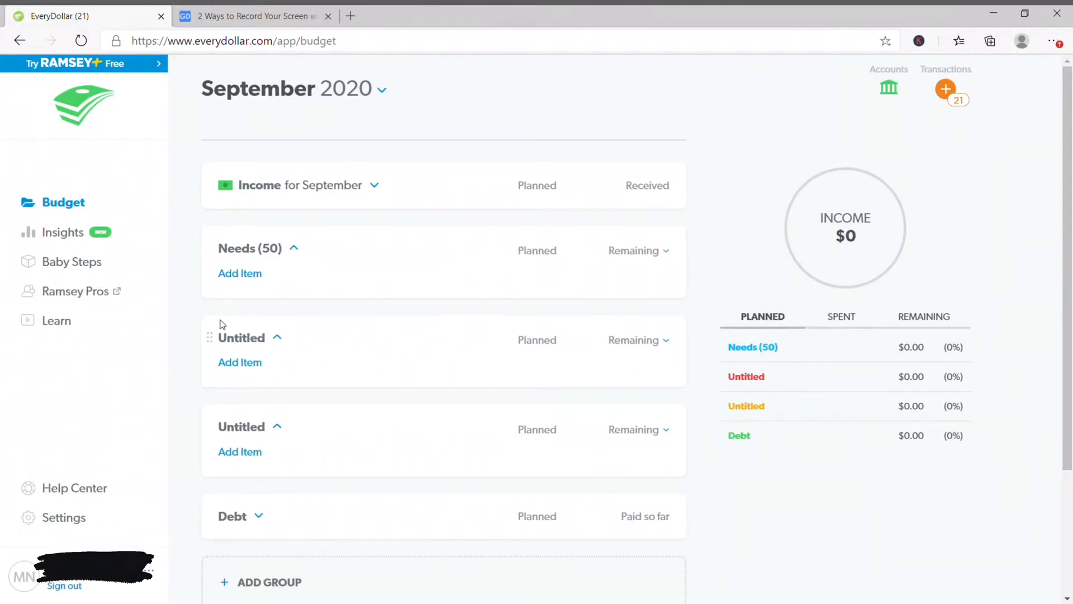
left_click(243, 339)
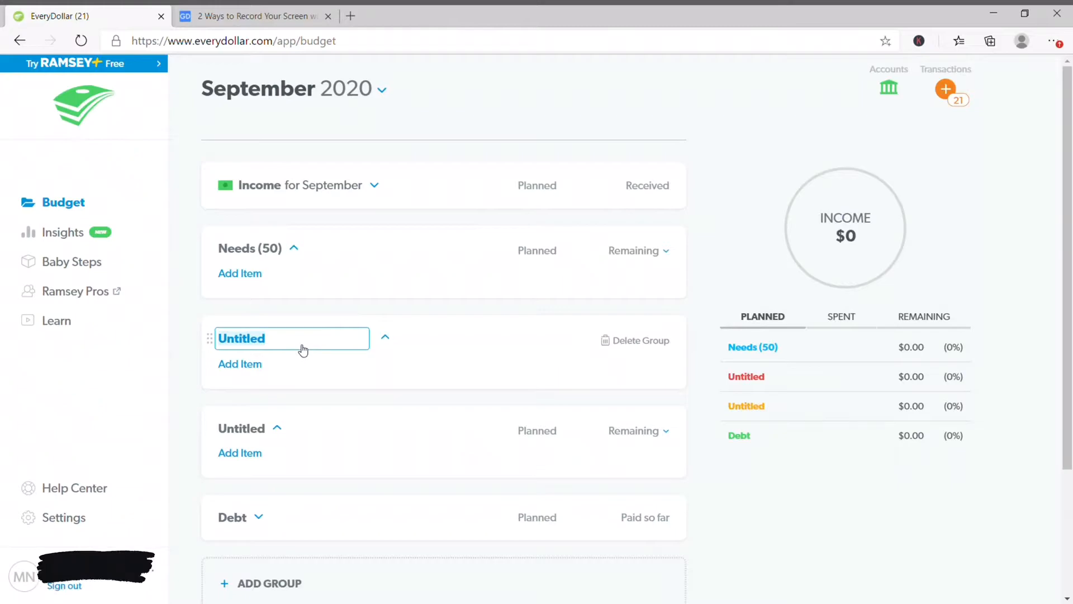
type("Wants (30")
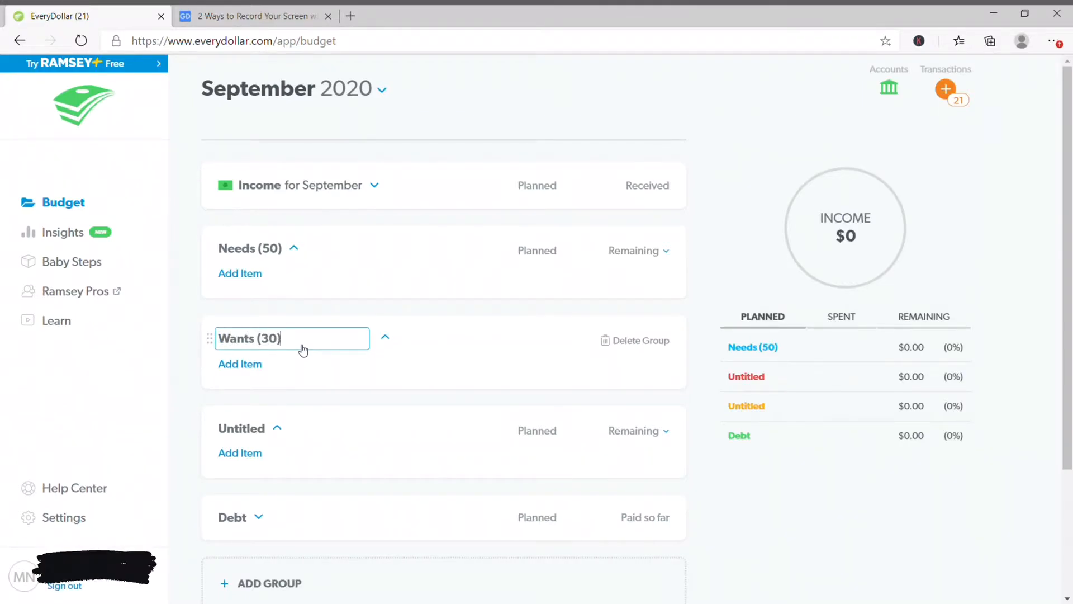
Rename the remaining untitled group Savings/Debt (20) and collapse the Wants (30) group
left_click(247, 435)
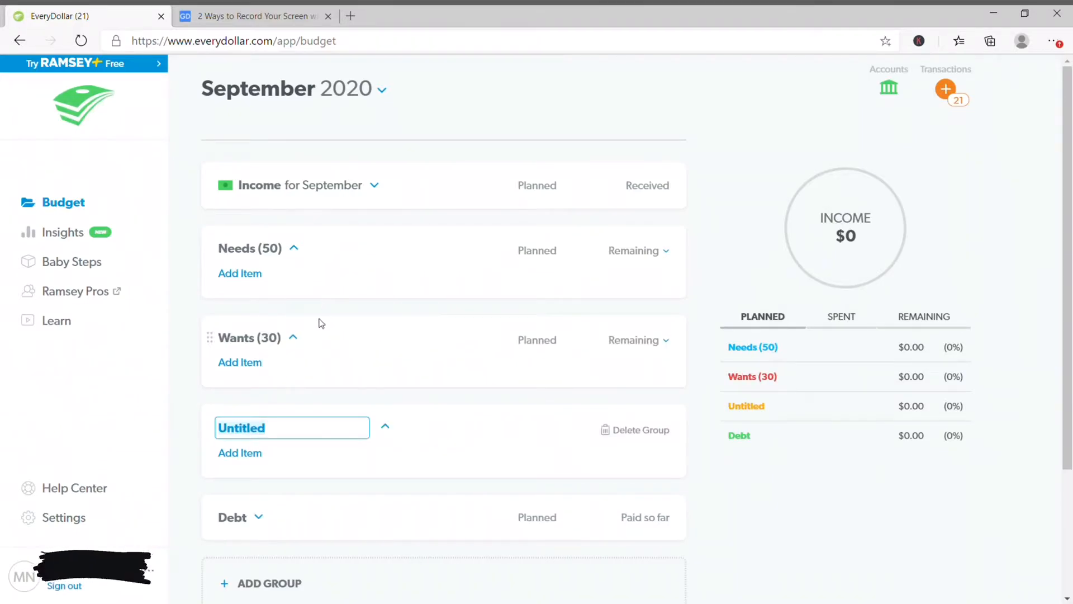
type("Savings/Debt")
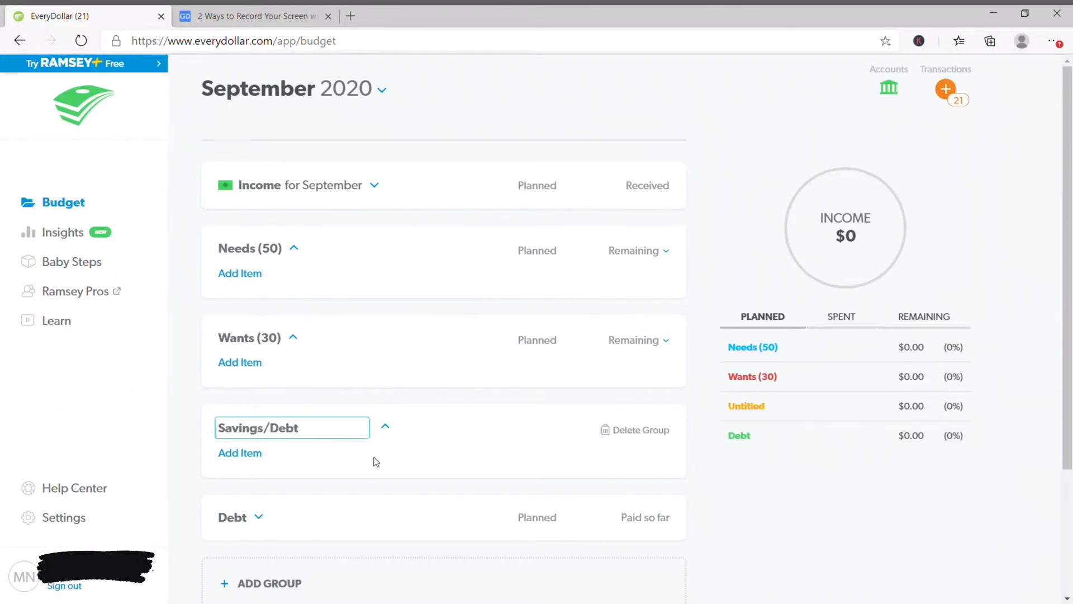
type(" (20")
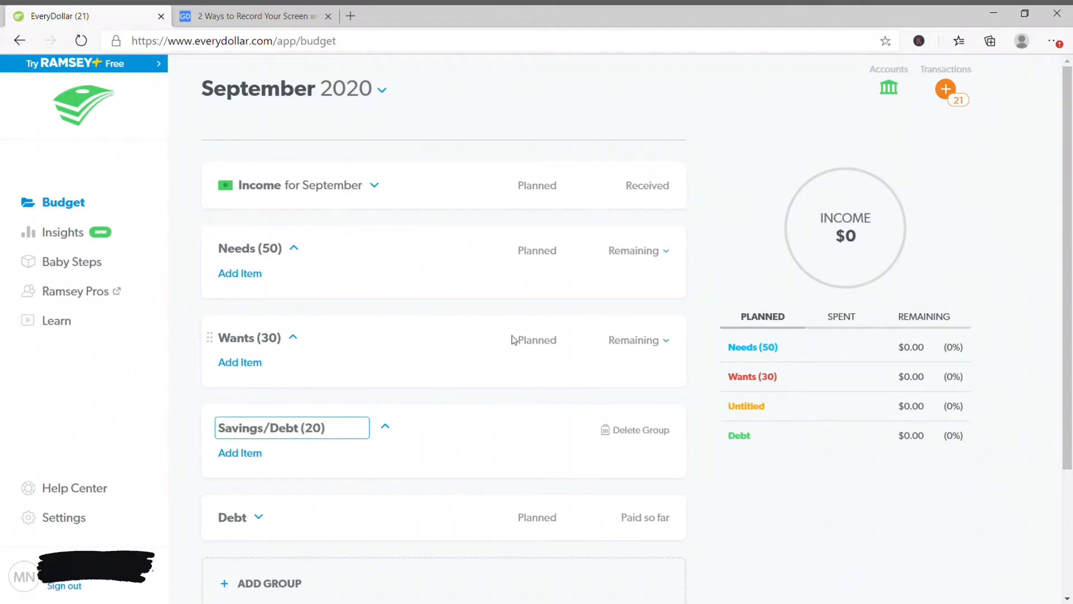
left_click(391, 429)
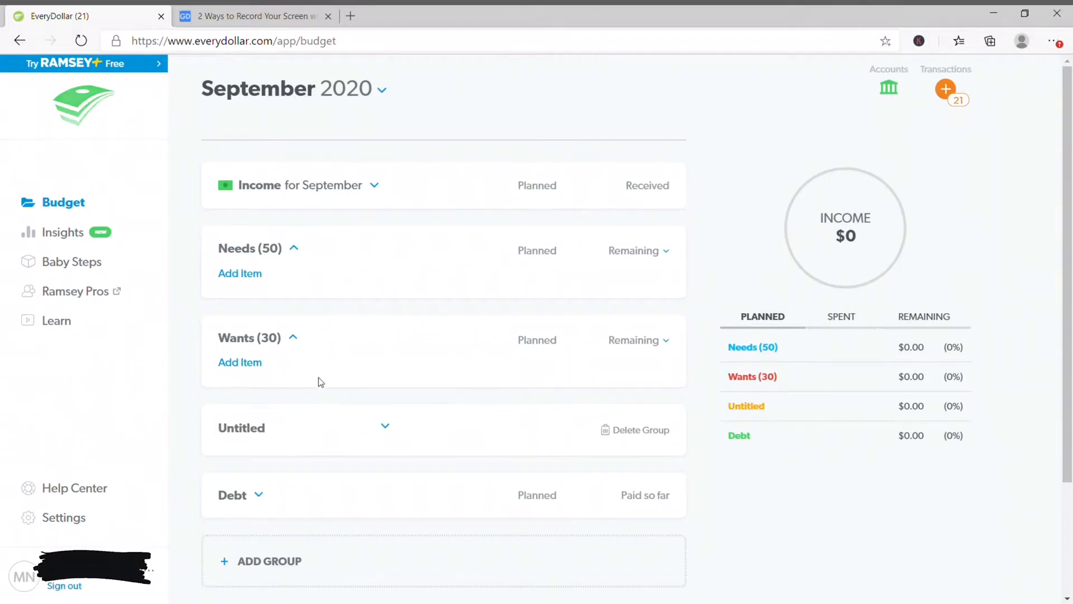
left_click(294, 339)
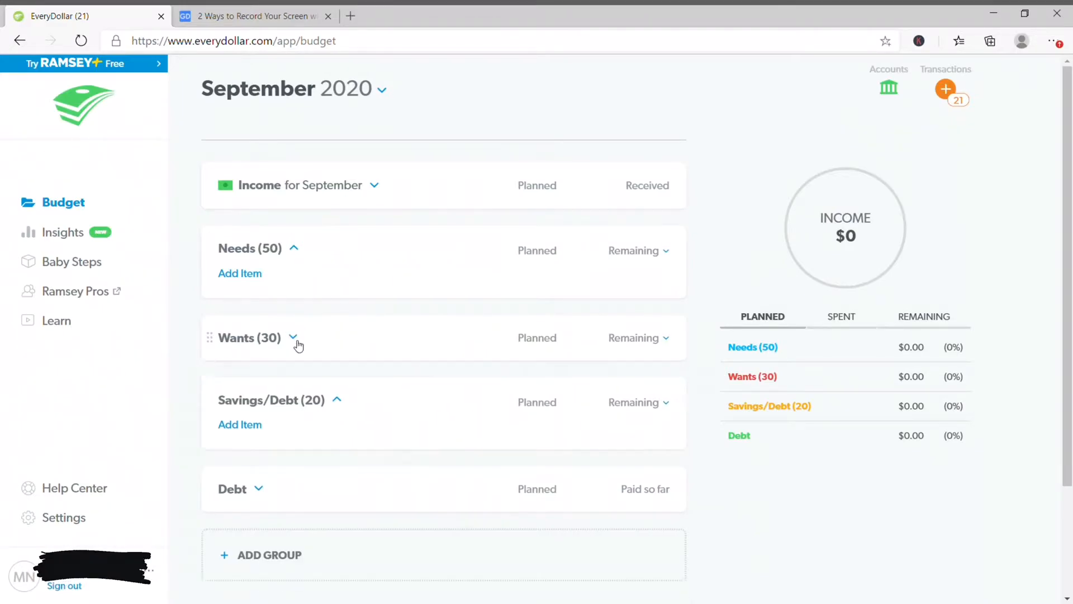
Add Rent and Groceries items to the Needs (50) group
left_click(294, 249)
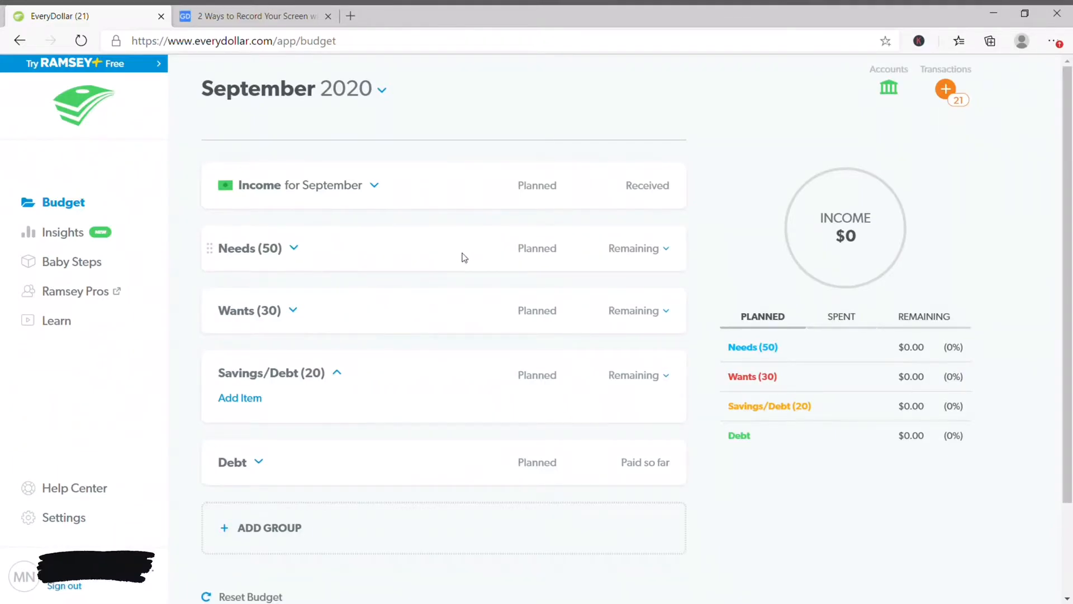
left_click(295, 250)
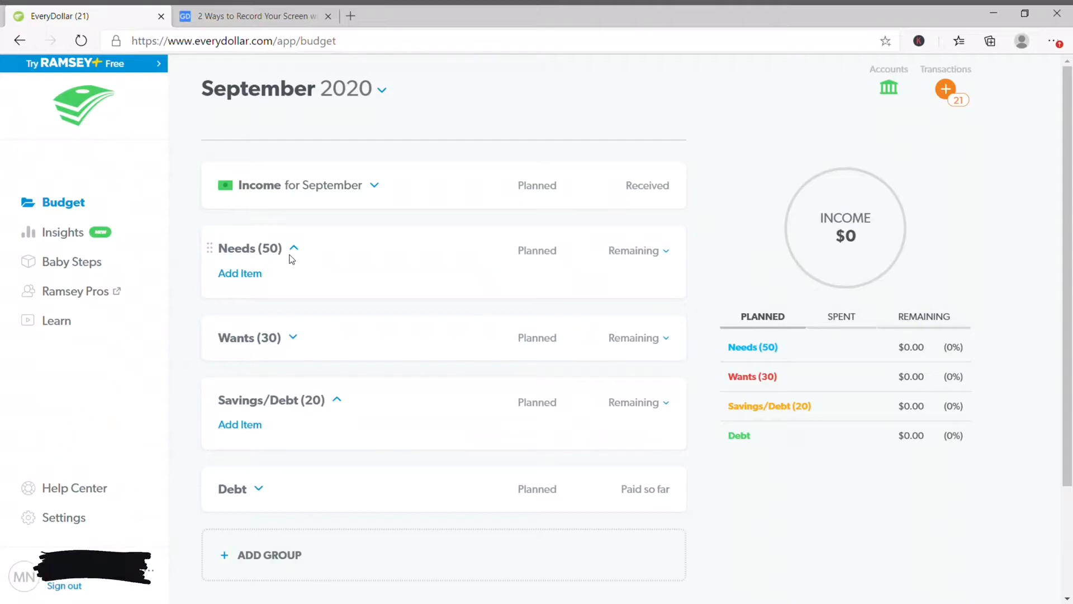
left_click(258, 281)
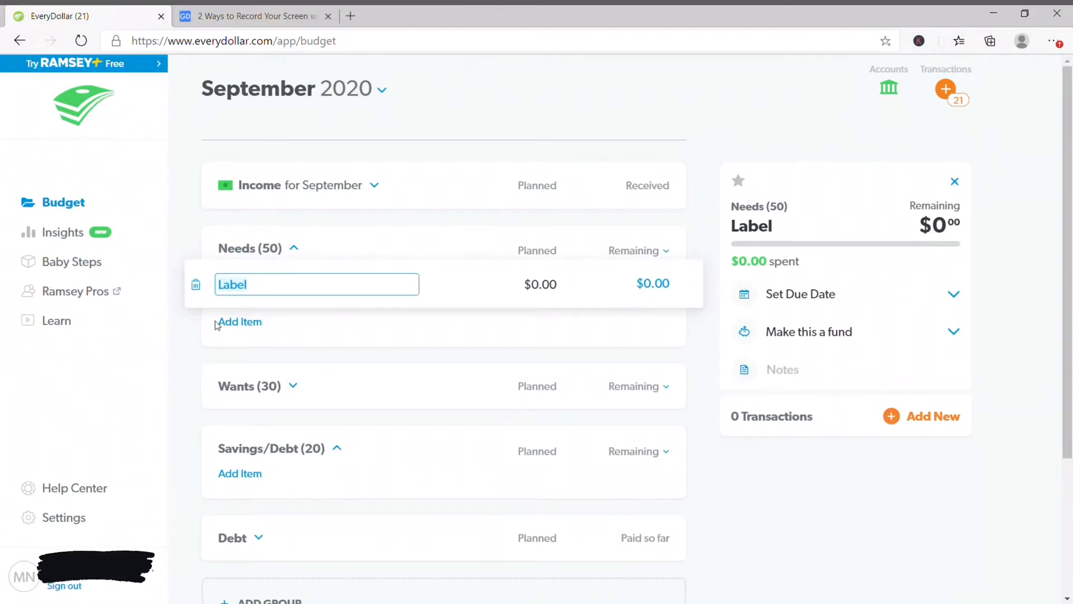
type("Rent")
left_click(389, 338)
left_click(259, 324)
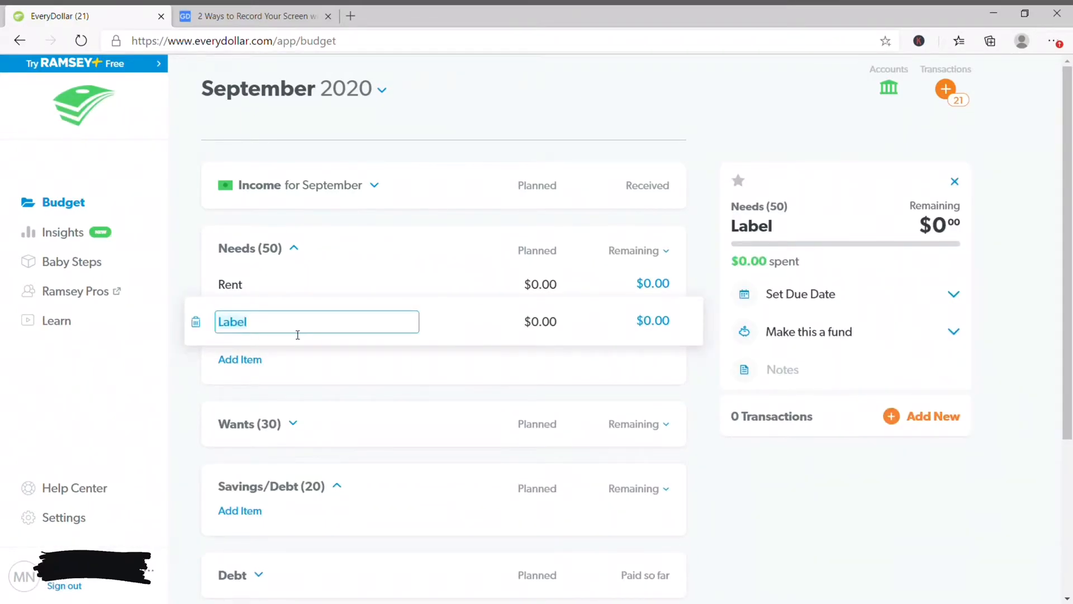
type("Groceries")
Add Gas and Internet items to the Needs (50) group
left_click(257, 360)
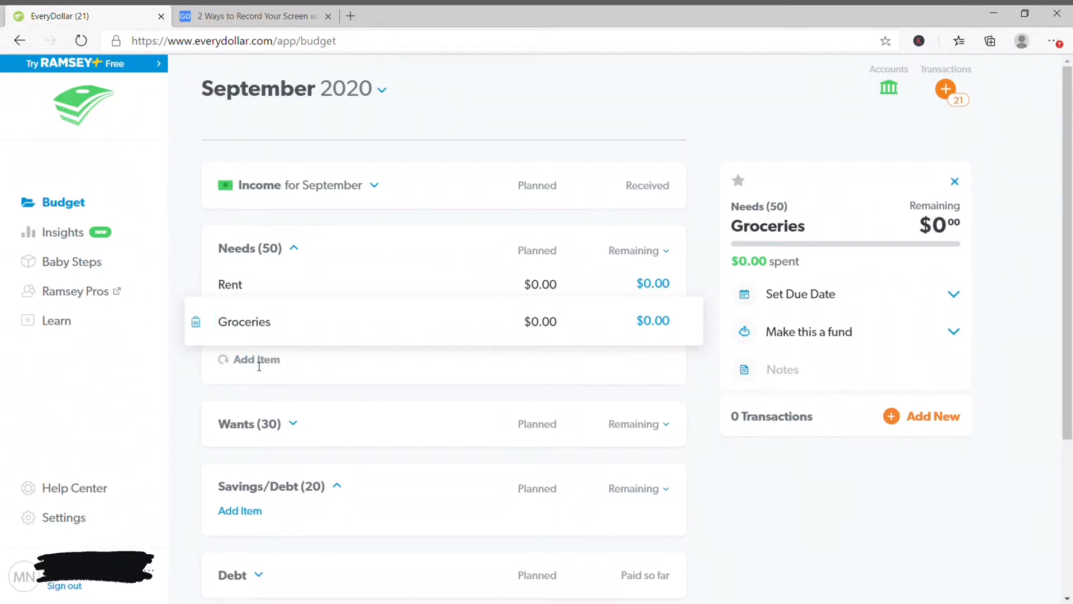
type("Gas")
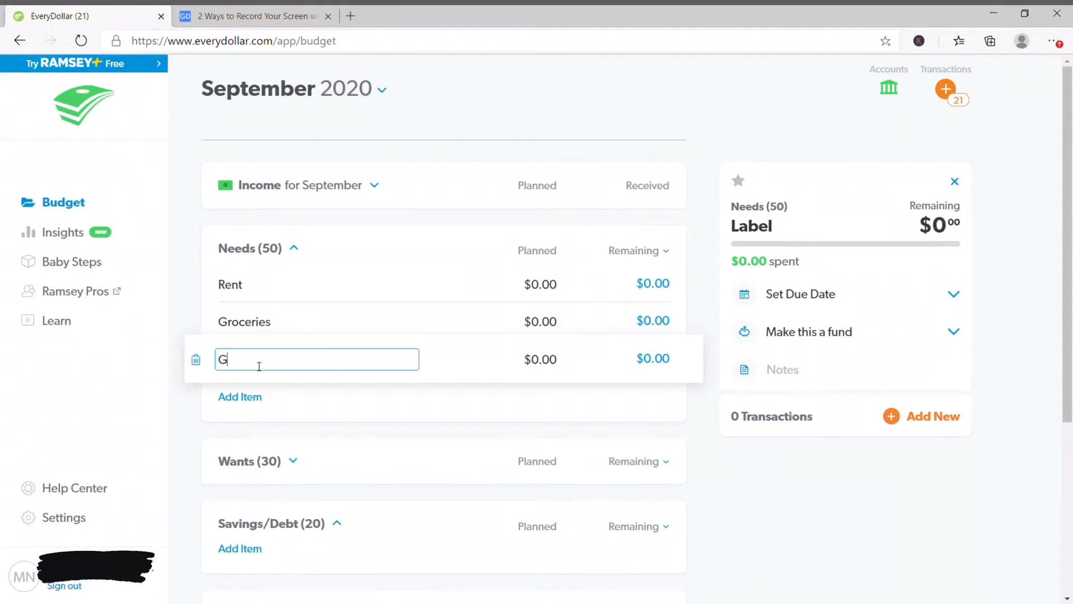
left_click(239, 396)
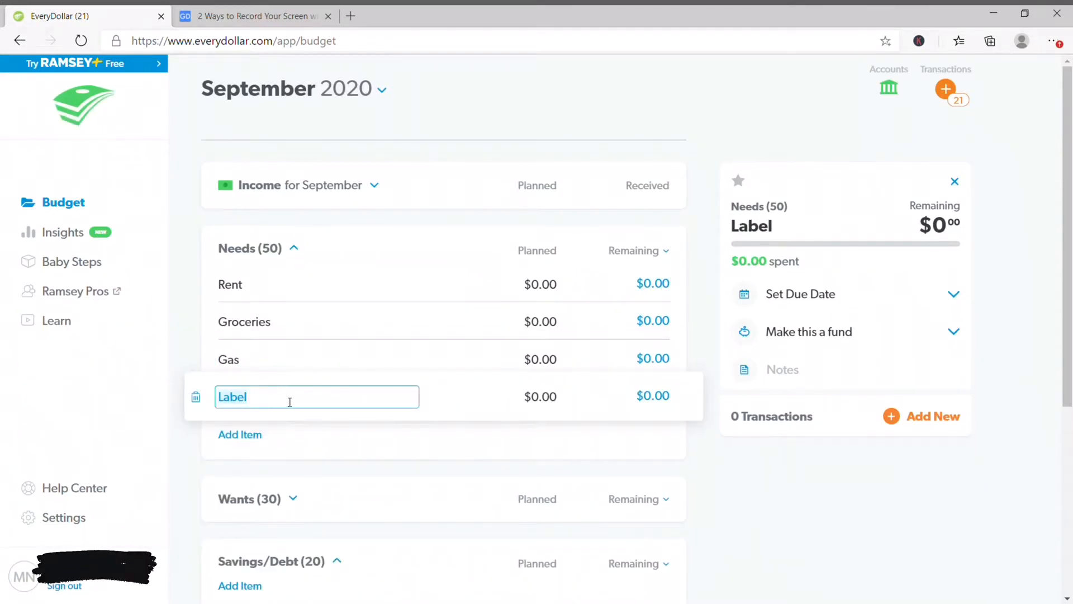
type("Intenet")
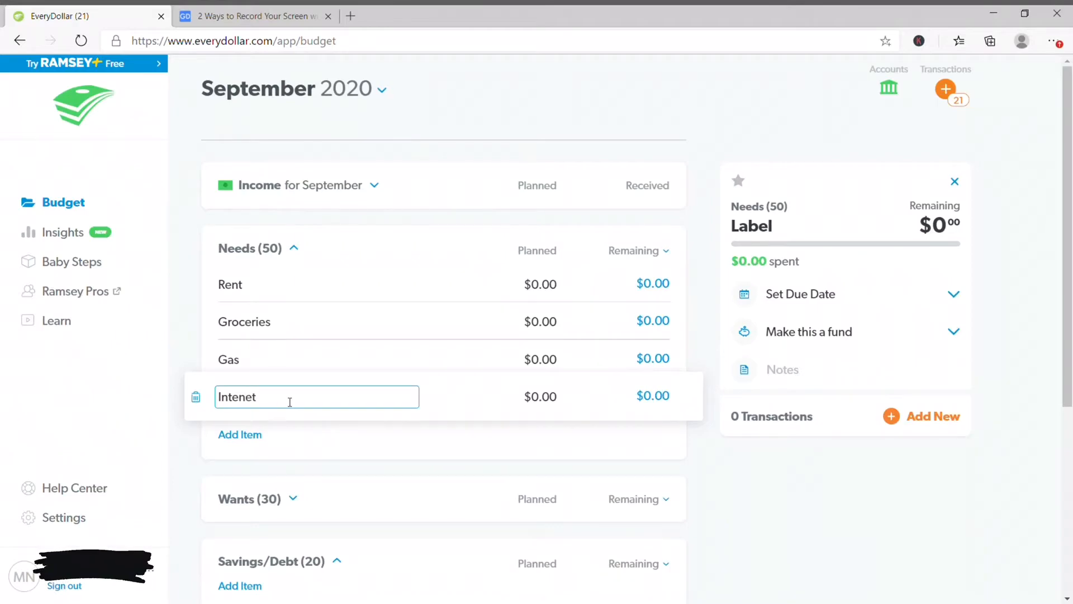
left_click(361, 444)
left_click(254, 409)
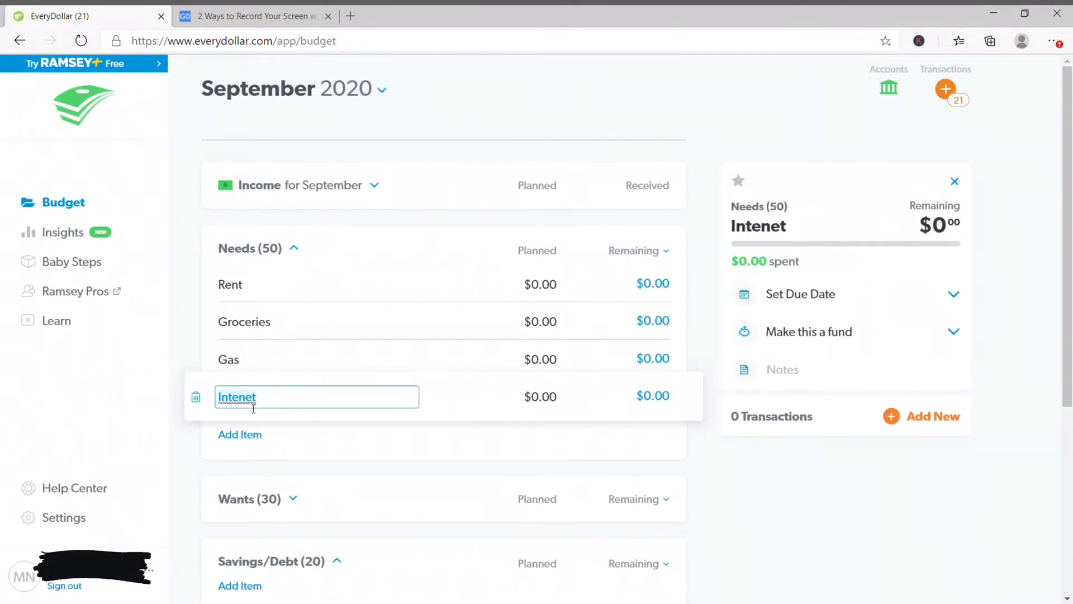
key("BackSpace")
type("Intern")
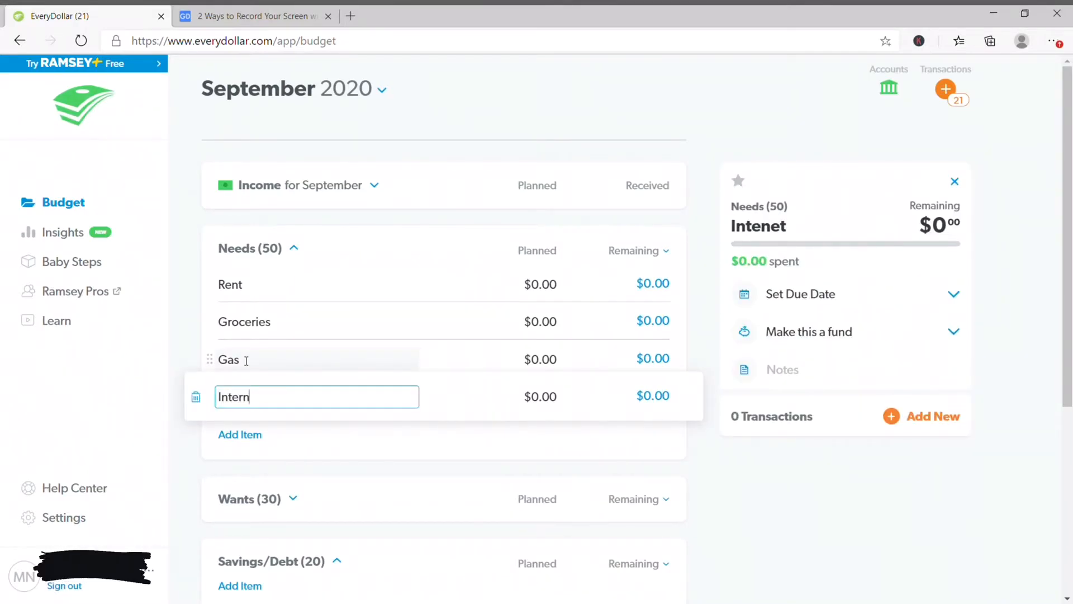
type("et")
left_click(392, 450)
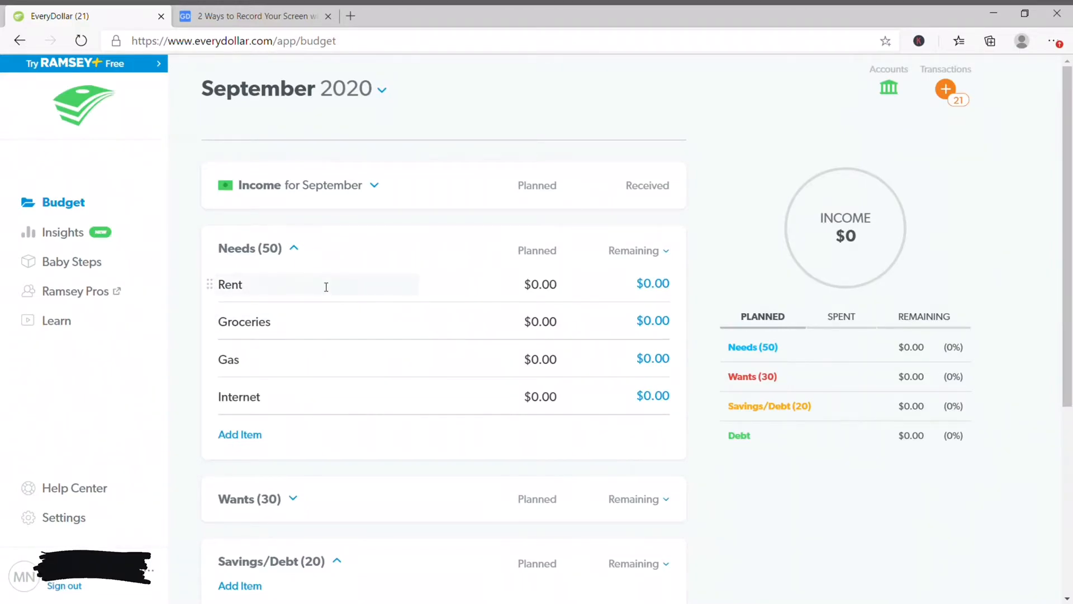
Expand the Wants (30) group and add Eating Out and Supplements items to it
scroll(314, 299, "down", 3)
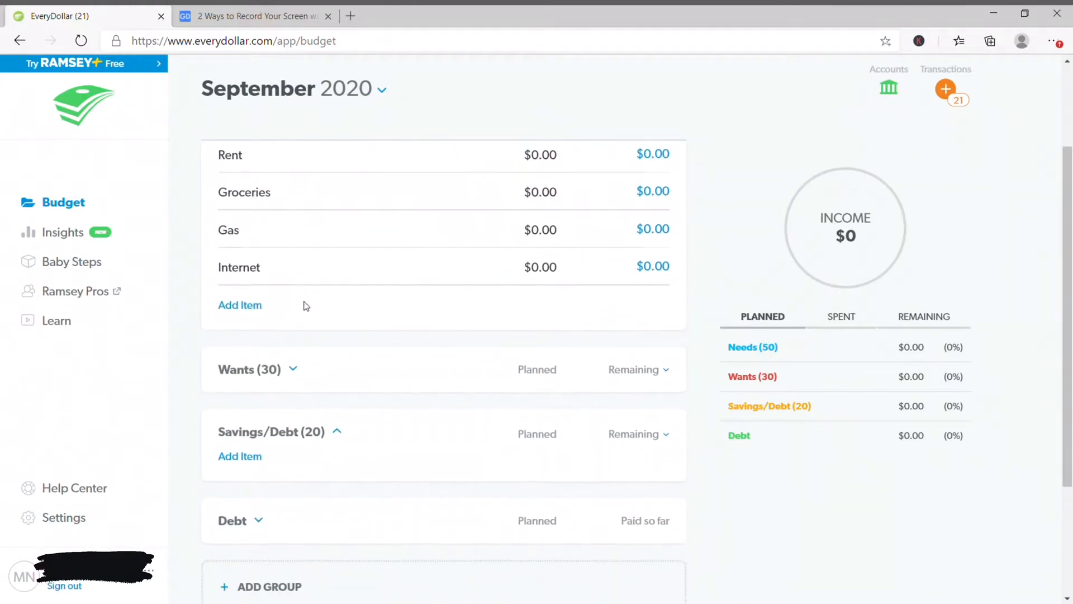
left_click(294, 362)
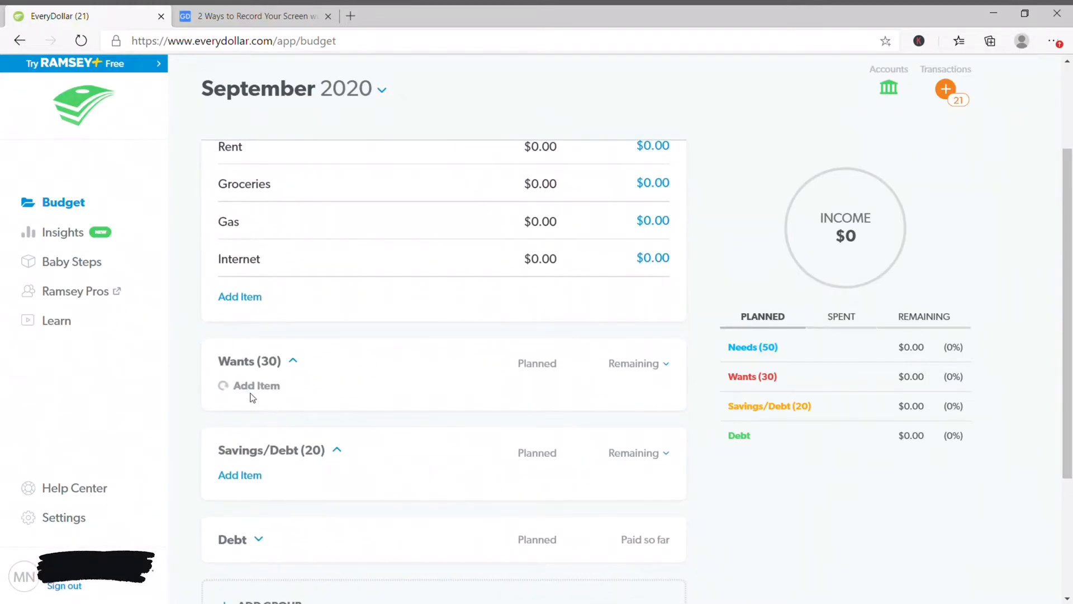
left_click(225, 385)
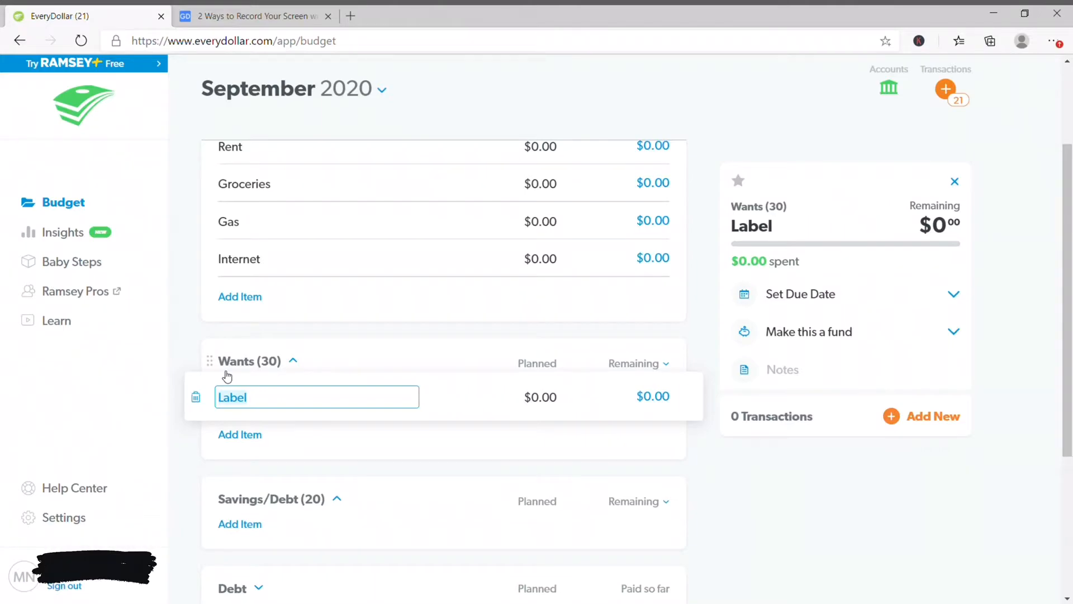
type("Eating Out")
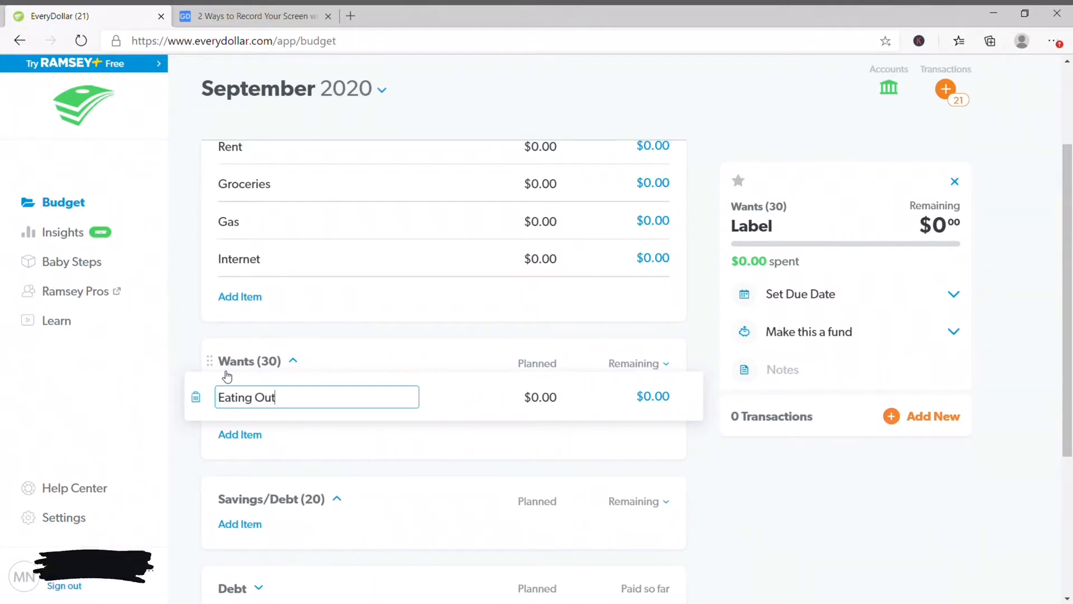
left_click(254, 435)
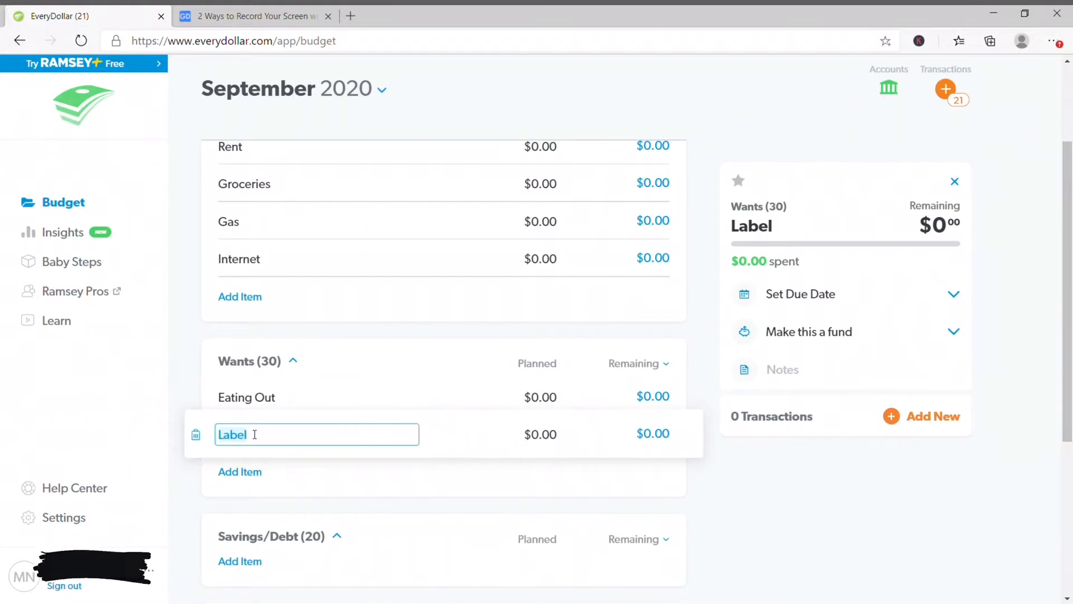
type("Supplements")
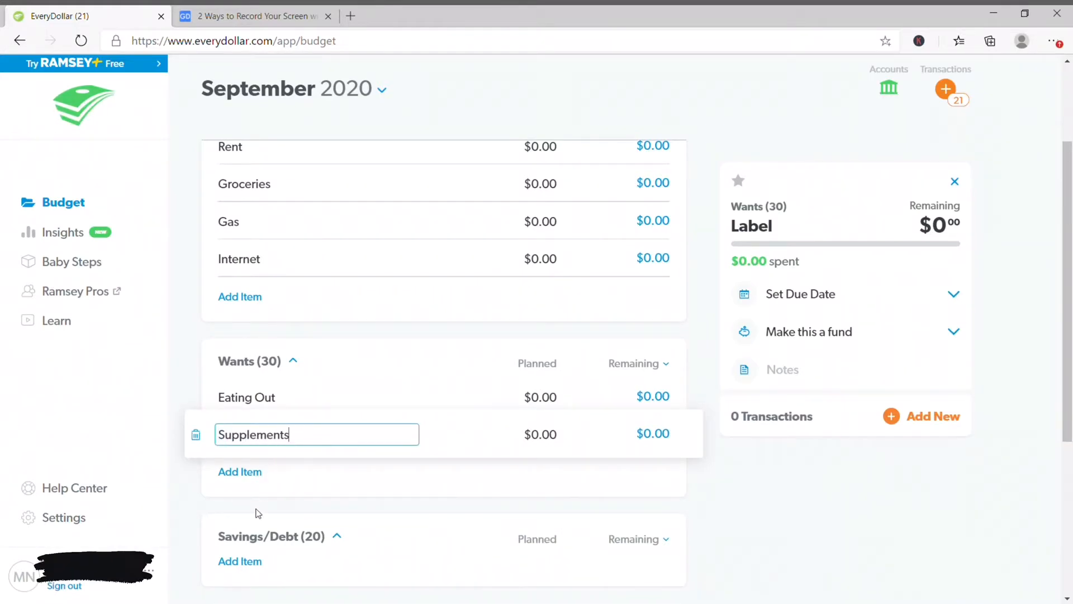
Add a Clothing item below Supplements in the Wants (30) group
left_click(255, 472)
type("C")
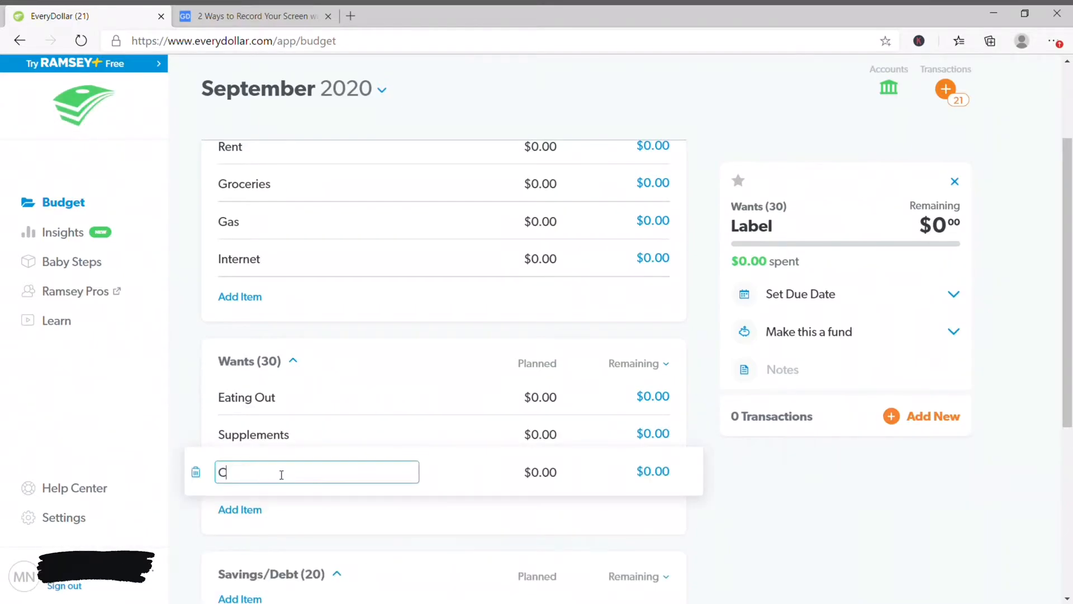
type("lothing")
scroll(281, 506, "up", 2)
scroll(300, 497, "down", 5)
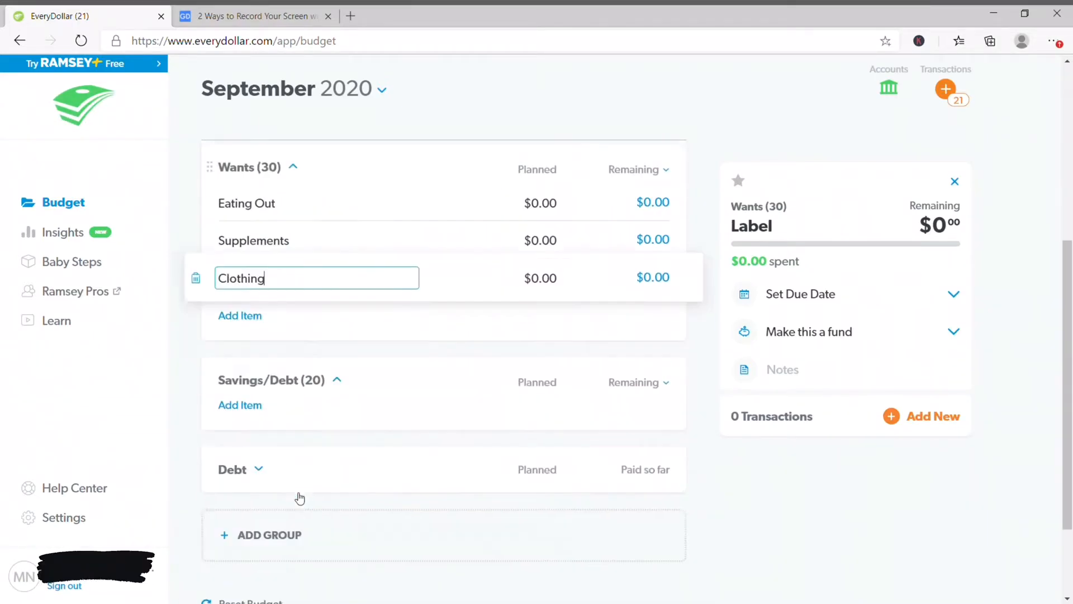
scroll(333, 488, "down", 1)
scroll(328, 498, "up", 5)
scroll(307, 500, "down", 2)
left_click(261, 509)
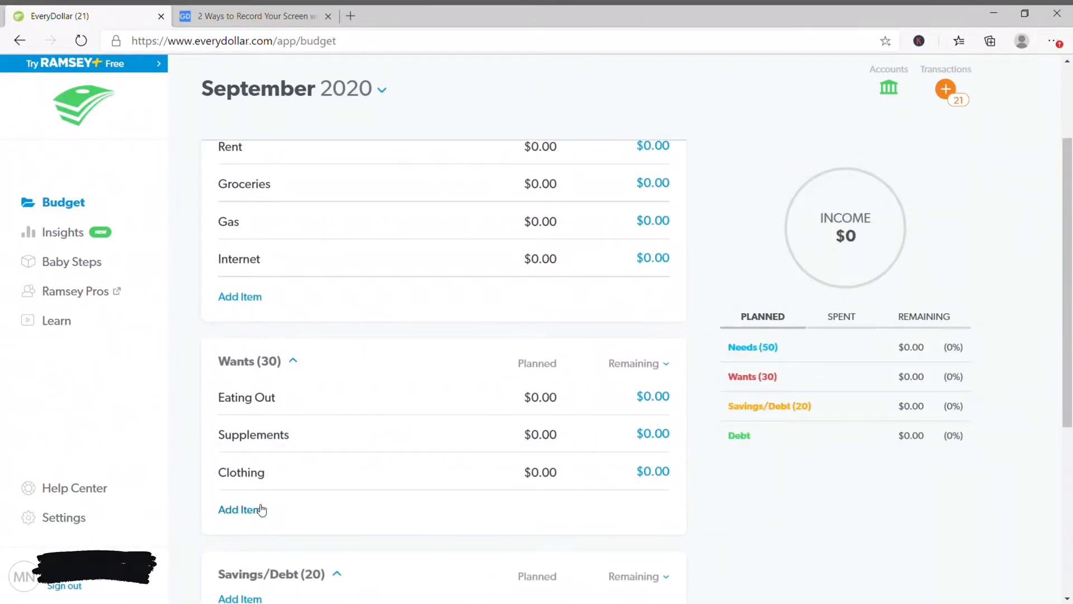
Add a Charity item below Clothing in the Wants (30) group
left_click(261, 509)
scroll(313, 489, "down", 2)
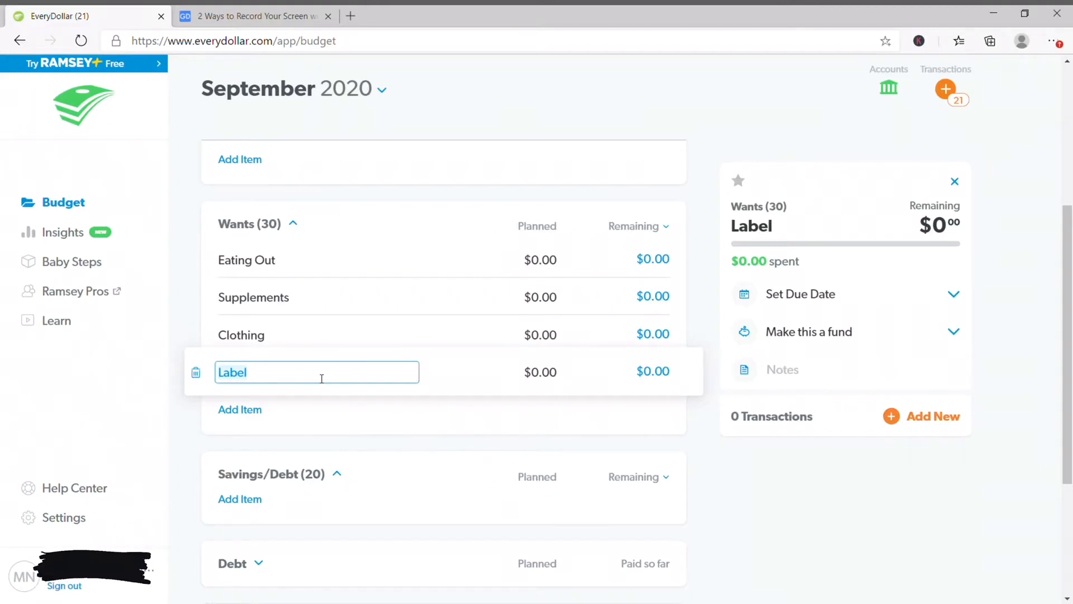
type("Chari")
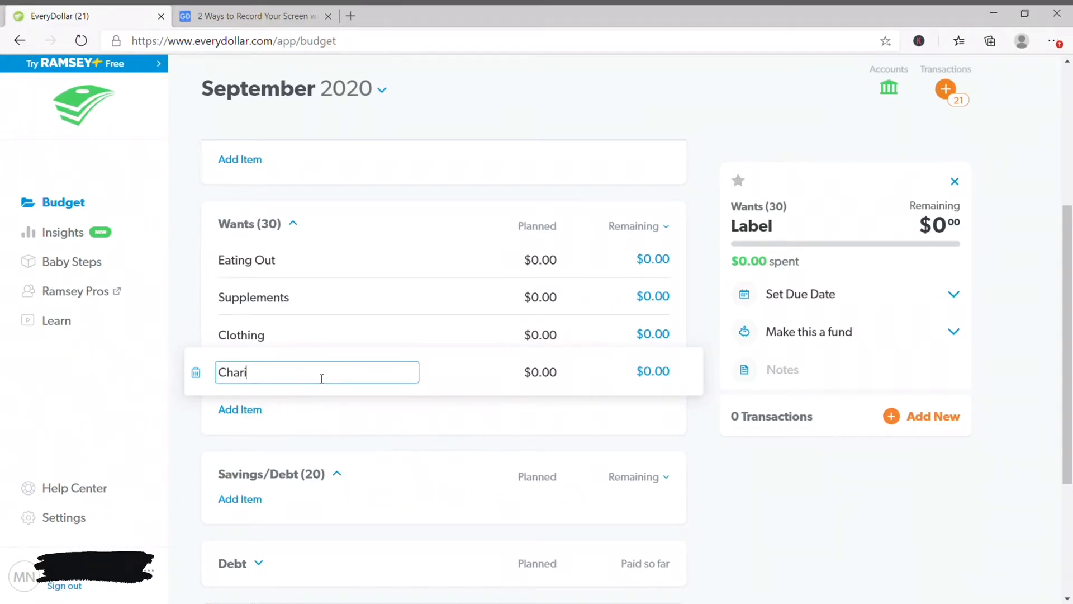
type("ty")
left_click(333, 419)
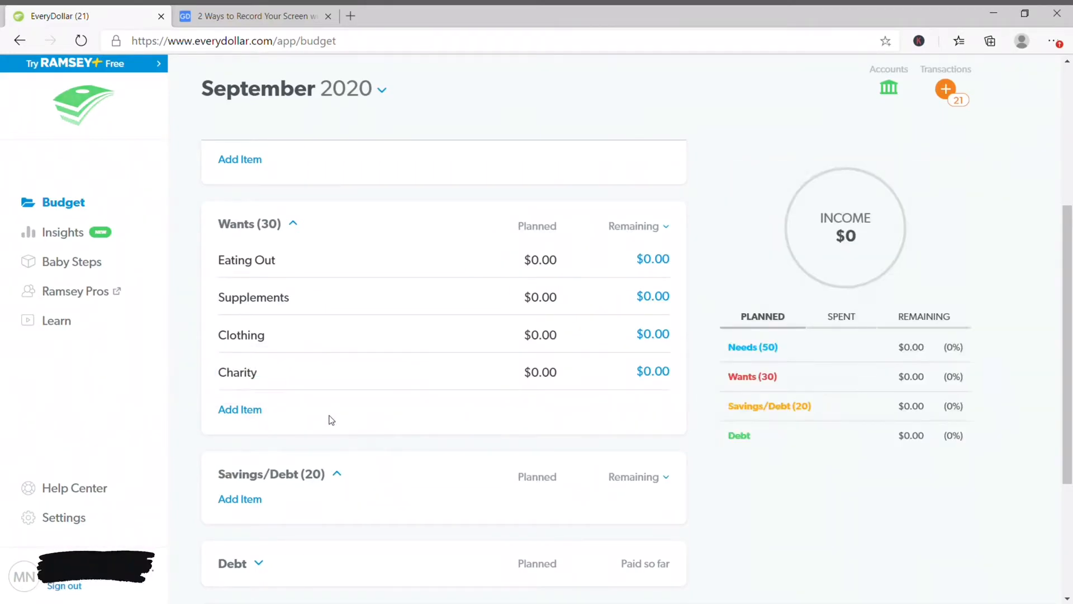
Add Student Loans and Emergency Fund items to the Savings/Debt (20) group
scroll(327, 397, "down", 3)
scroll(326, 364, "up", 5)
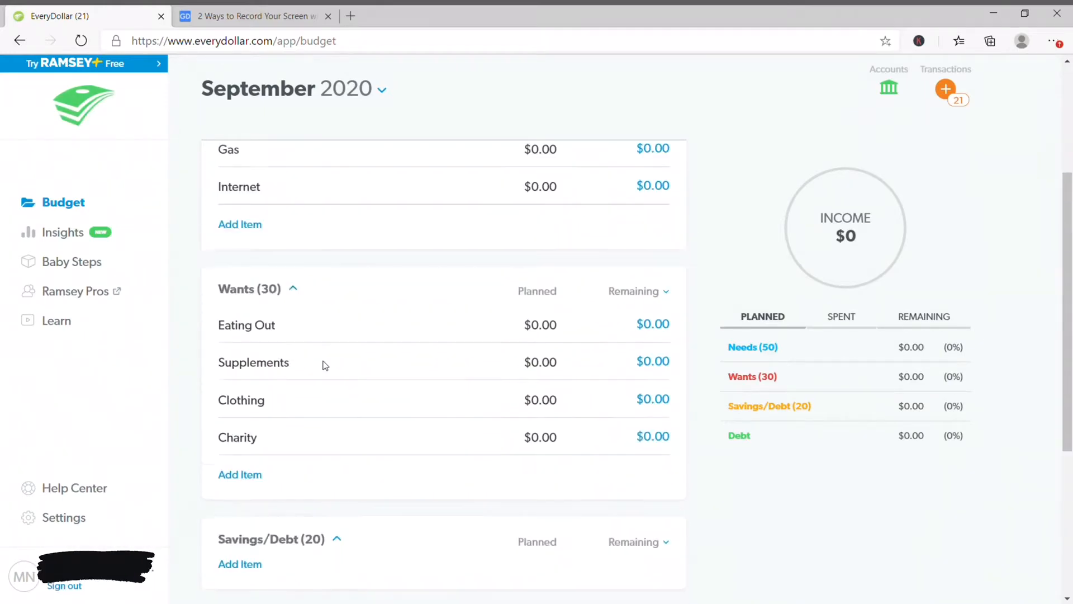
scroll(291, 346, "down", 2)
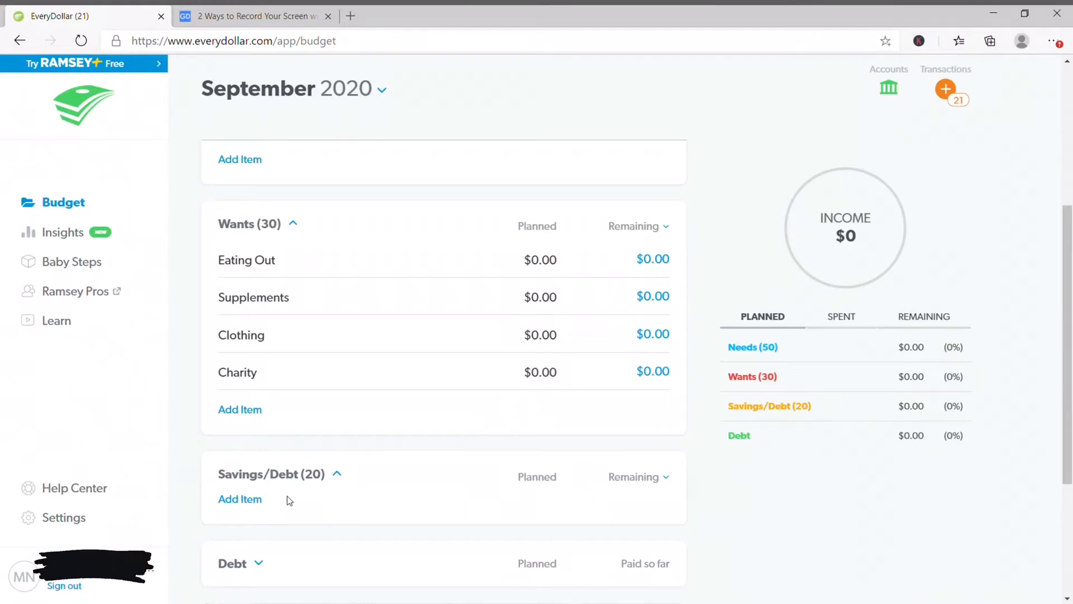
scroll(326, 477, "down", 3)
left_click(266, 362)
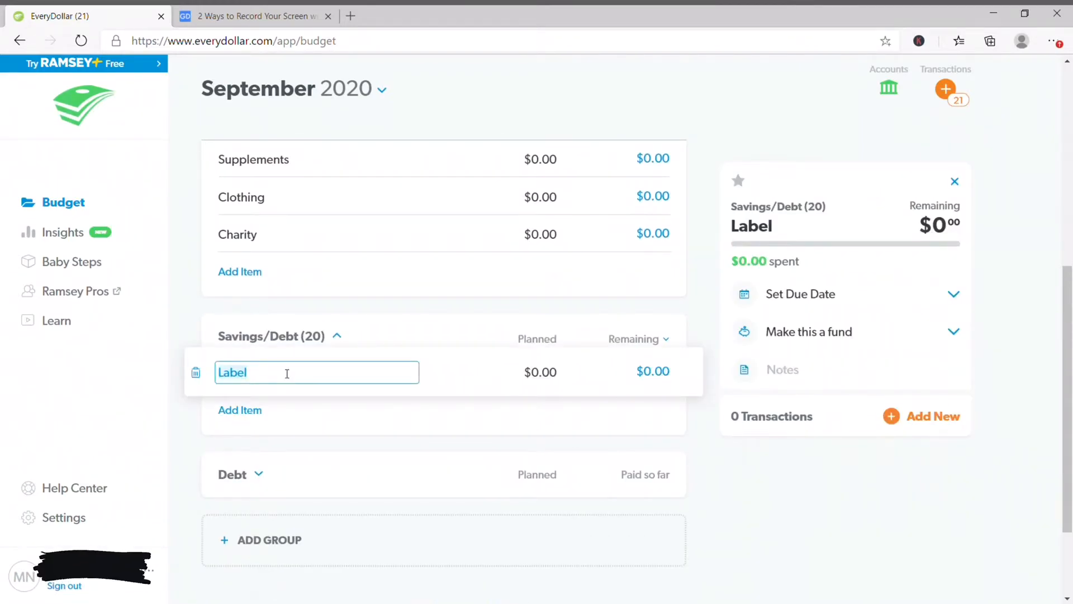
type("Student")
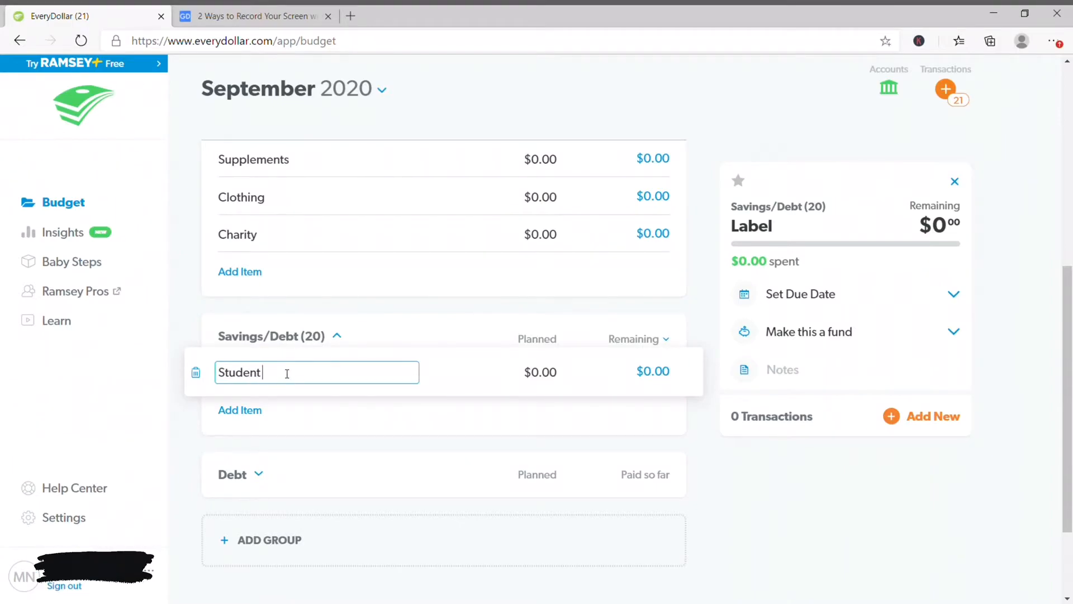
type(" Loans")
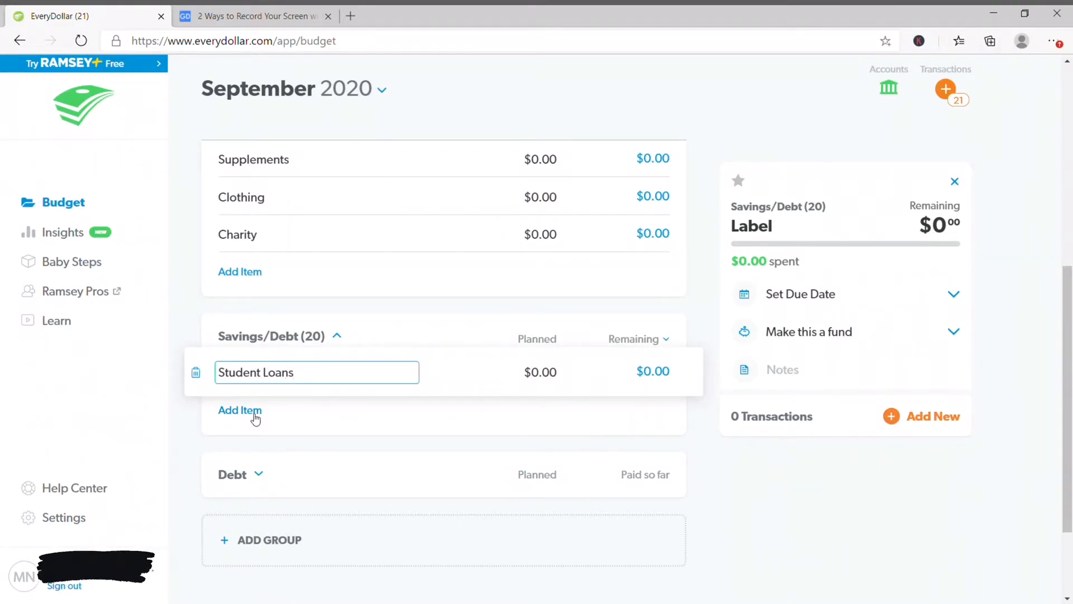
left_click(235, 409)
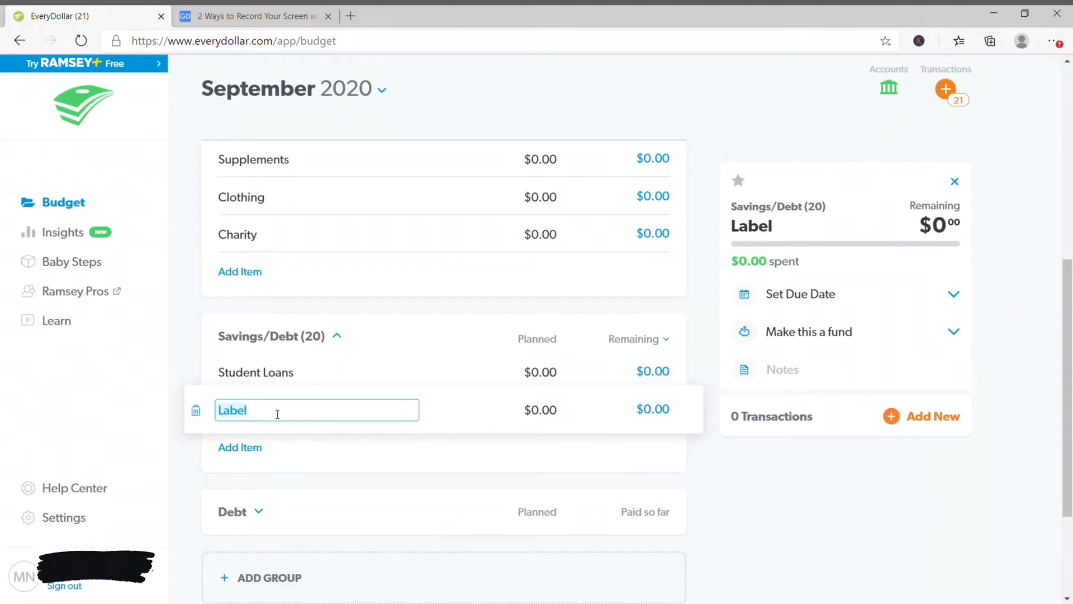
type("Em")
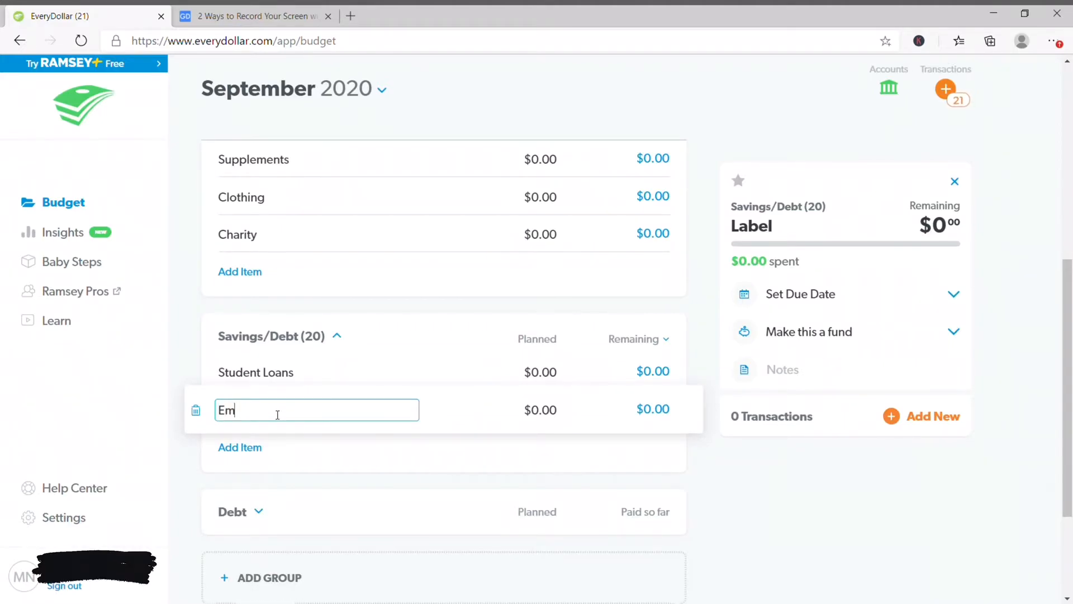
type("ergency Fund")
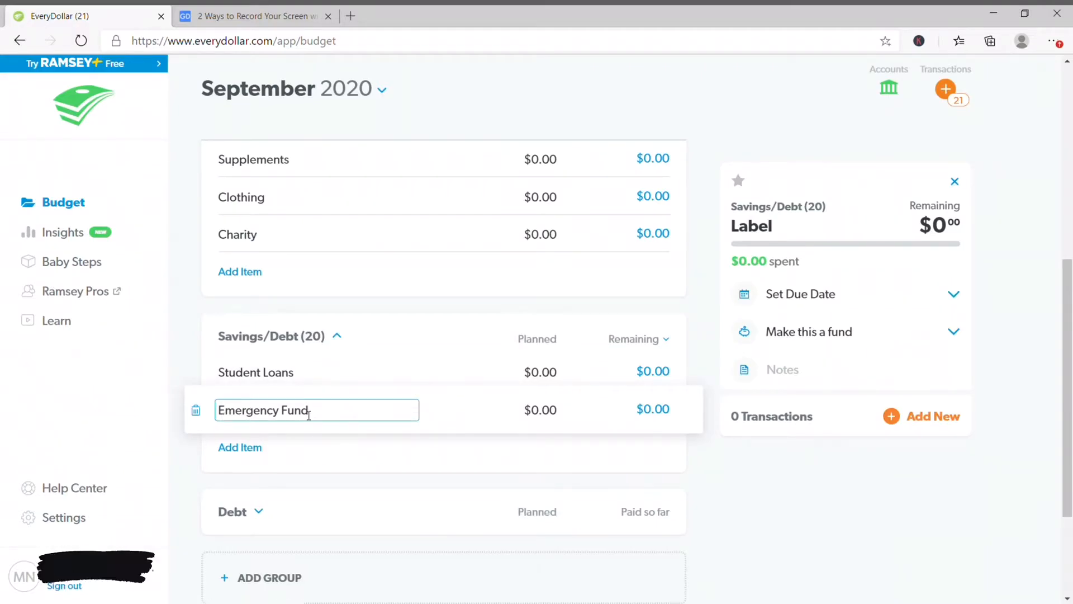
left_click(353, 458)
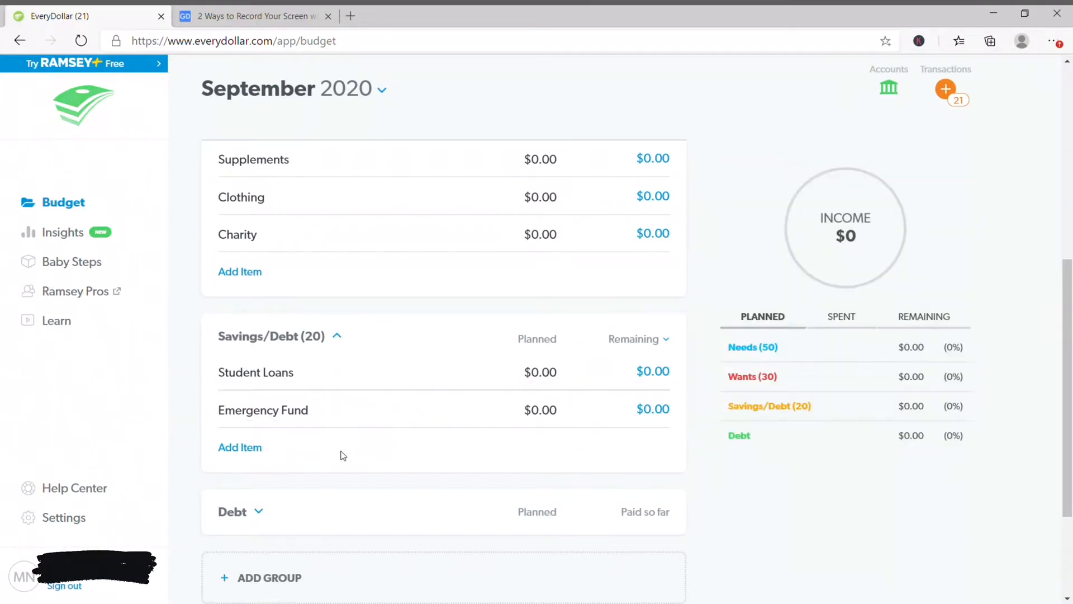
Add a Credit Card Debt item below Emergency Fund in the Savings/Debt (20) group
left_click(255, 453)
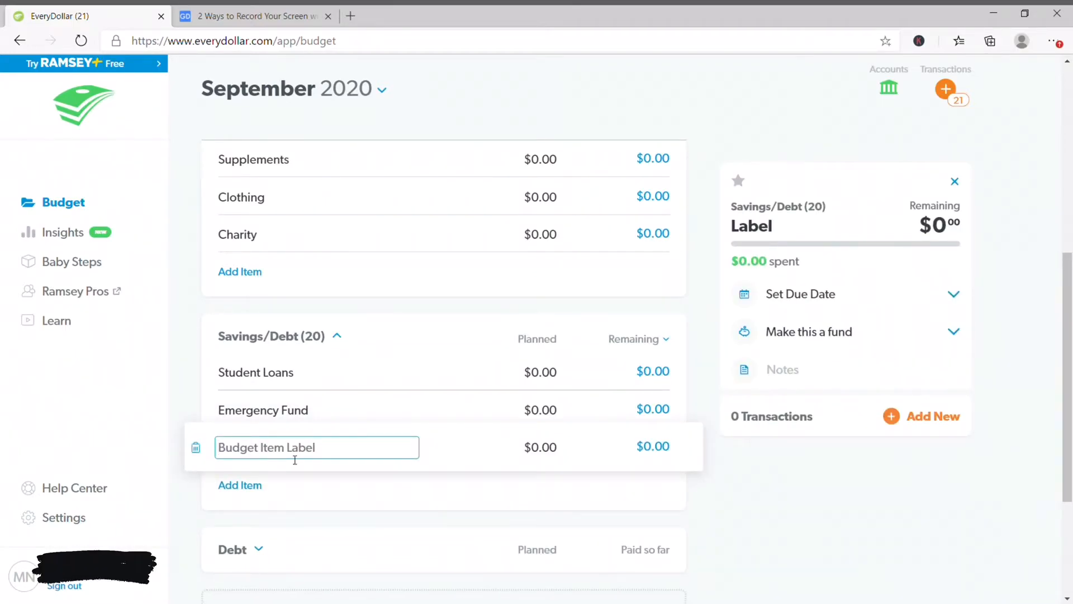
type("Credit Card")
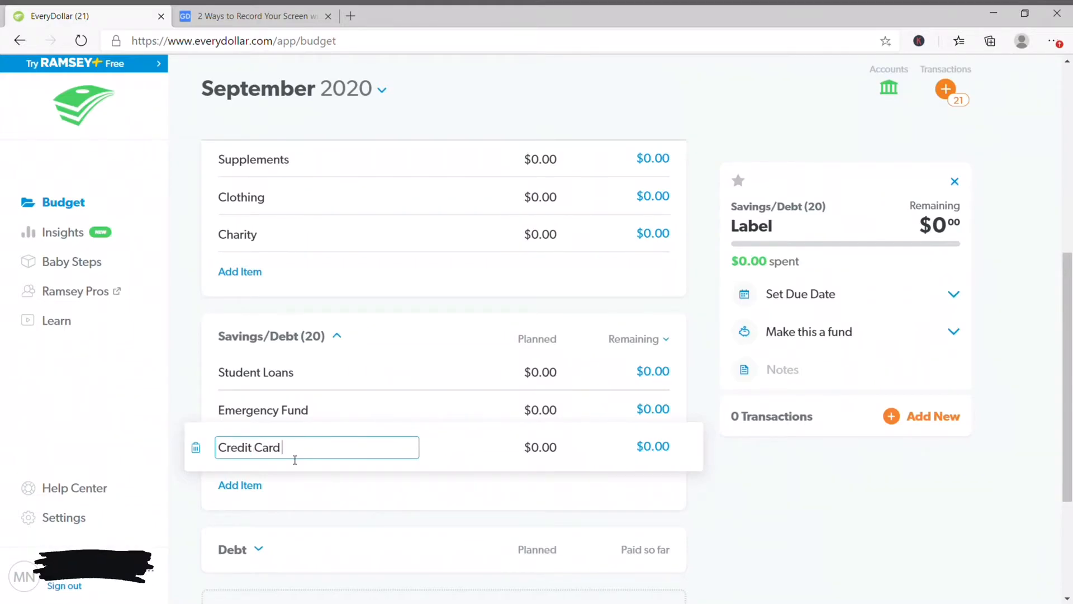
type(" Debt")
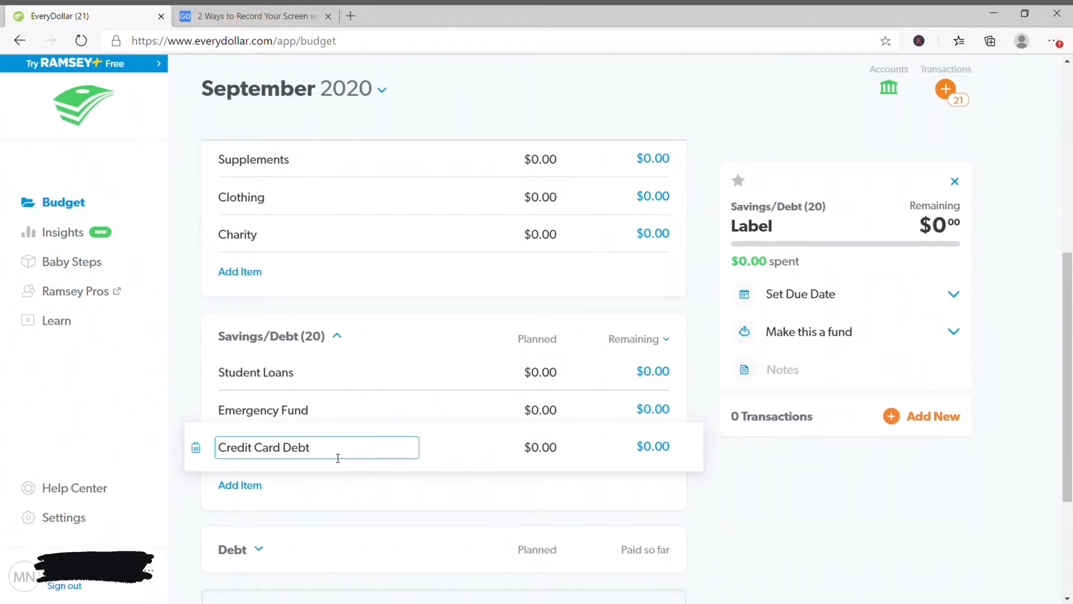
left_click(353, 491)
Collapse the Needs (50), Wants (30) and Savings/Debt (20) groups
scroll(358, 491, "down", 3)
scroll(273, 364, "up", 2)
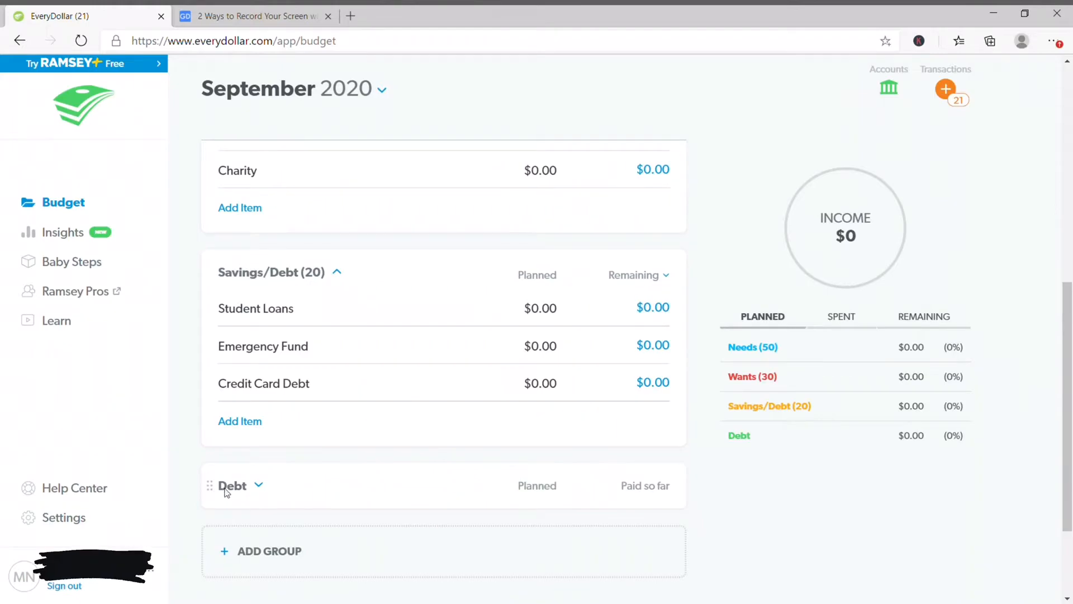
scroll(398, 495, "up", 6)
scroll(399, 492, "up", 1)
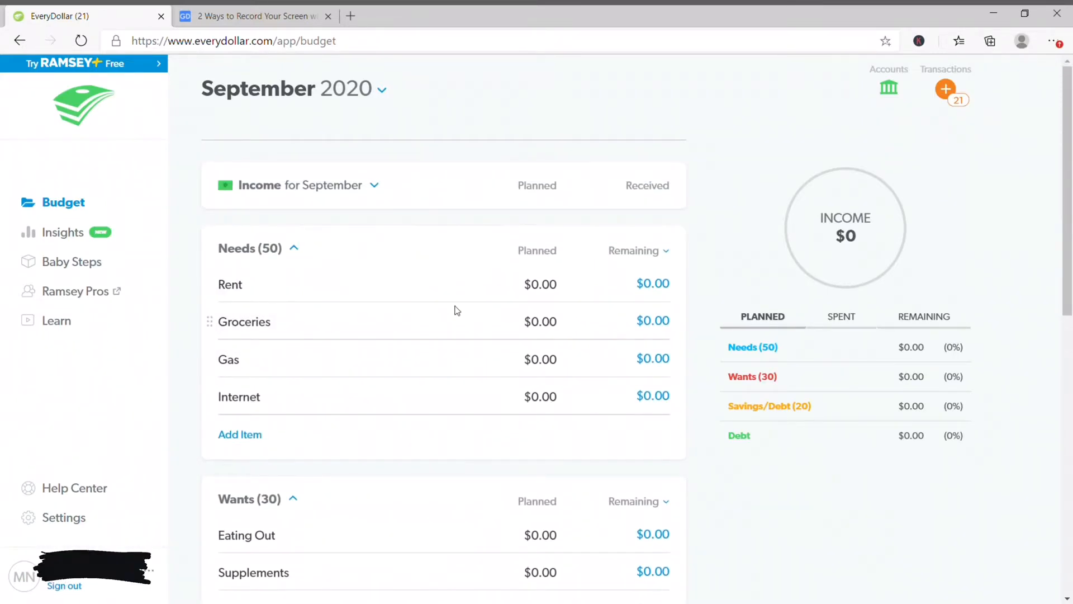
left_click(295, 250)
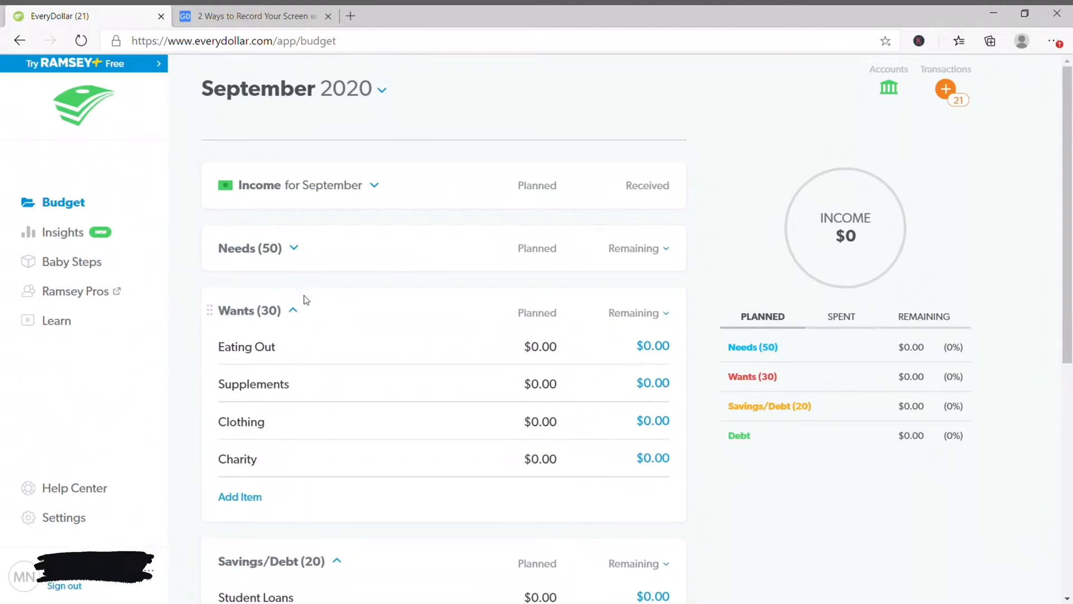
left_click(294, 312)
left_click(337, 373)
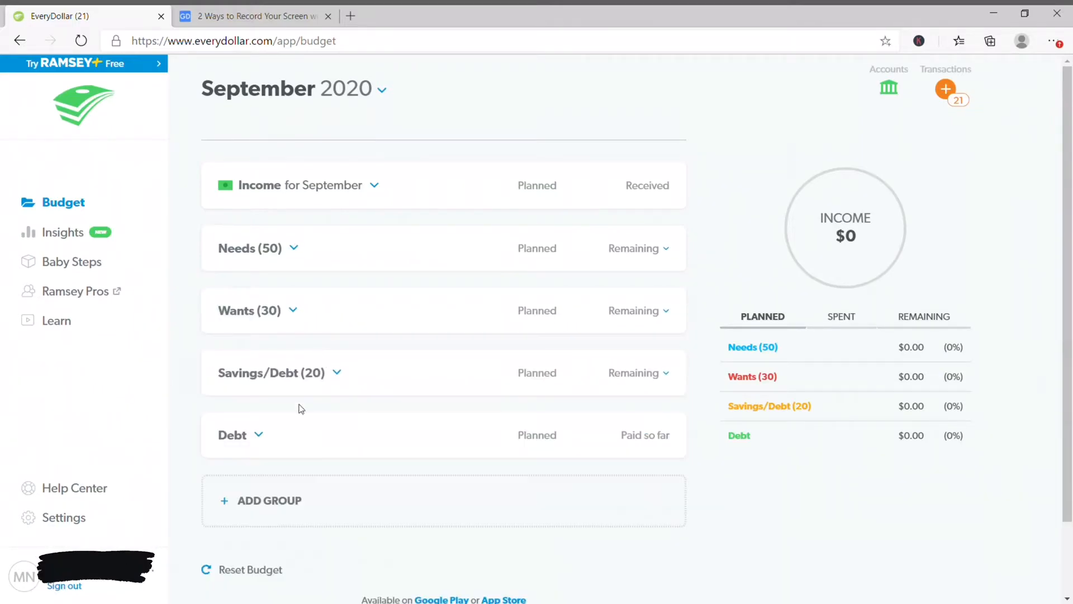
Expand the Income for September group and set the planned amounts of Paycheck 1 and Paycheck 2 to $1,500 each
left_click(374, 186)
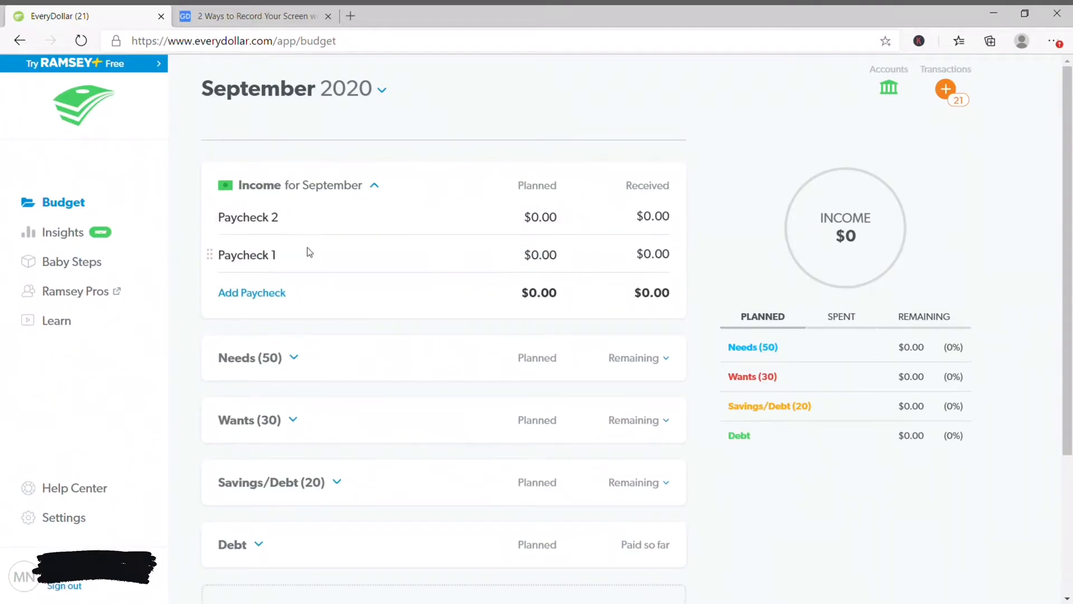
left_click(543, 253)
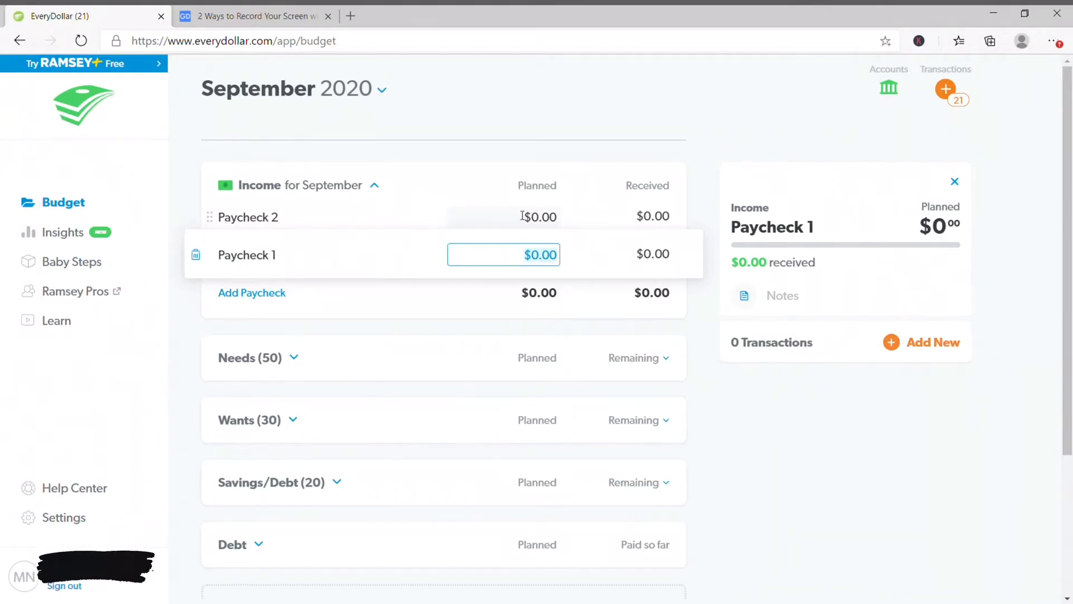
type("1500")
left_click(535, 224)
type("1500")
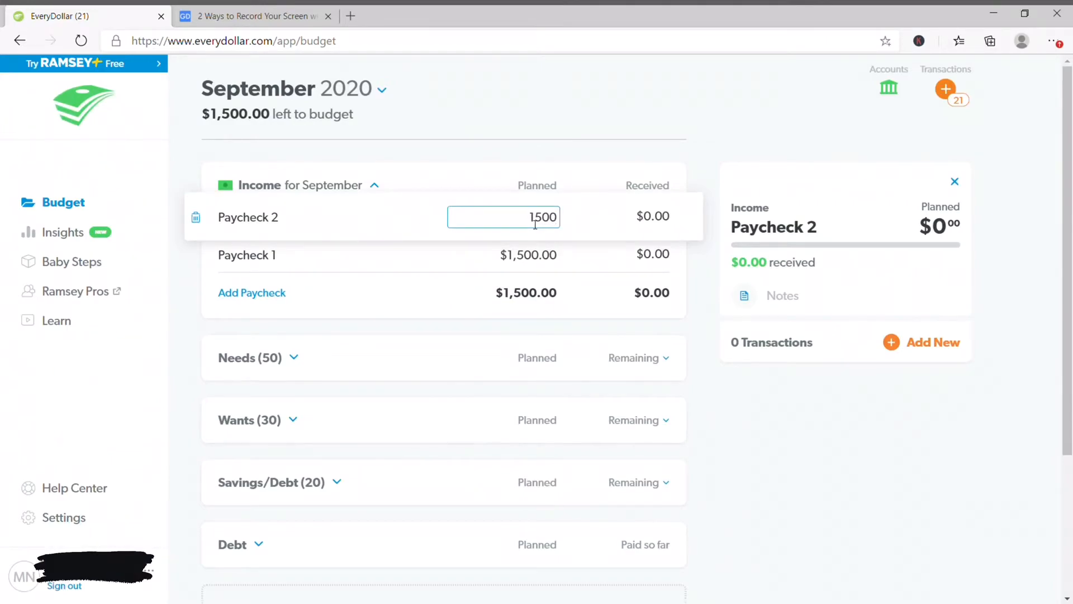
key("Tab")
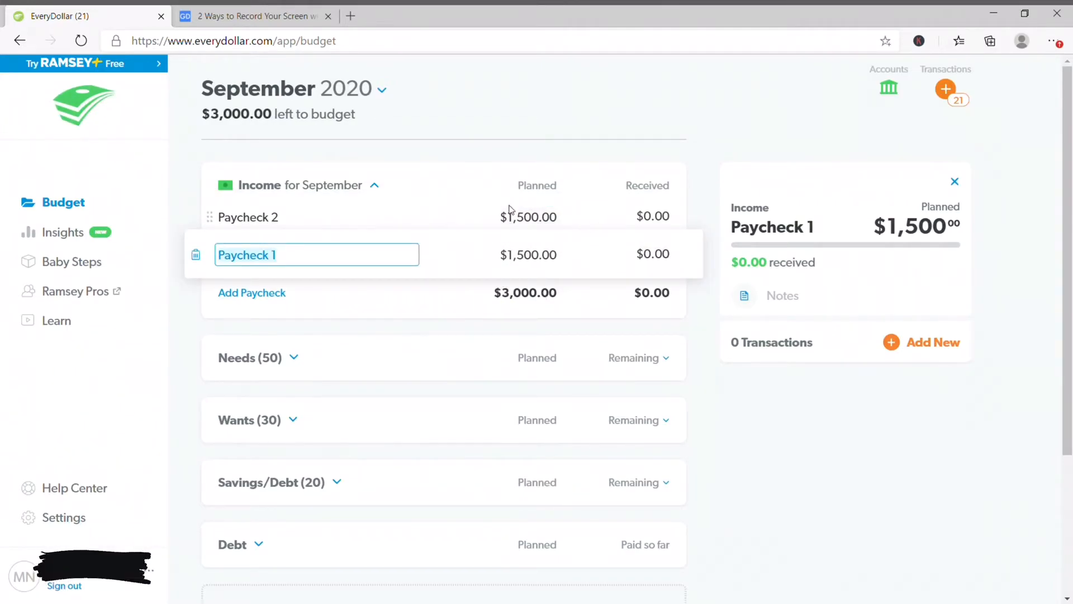
left_click(380, 362)
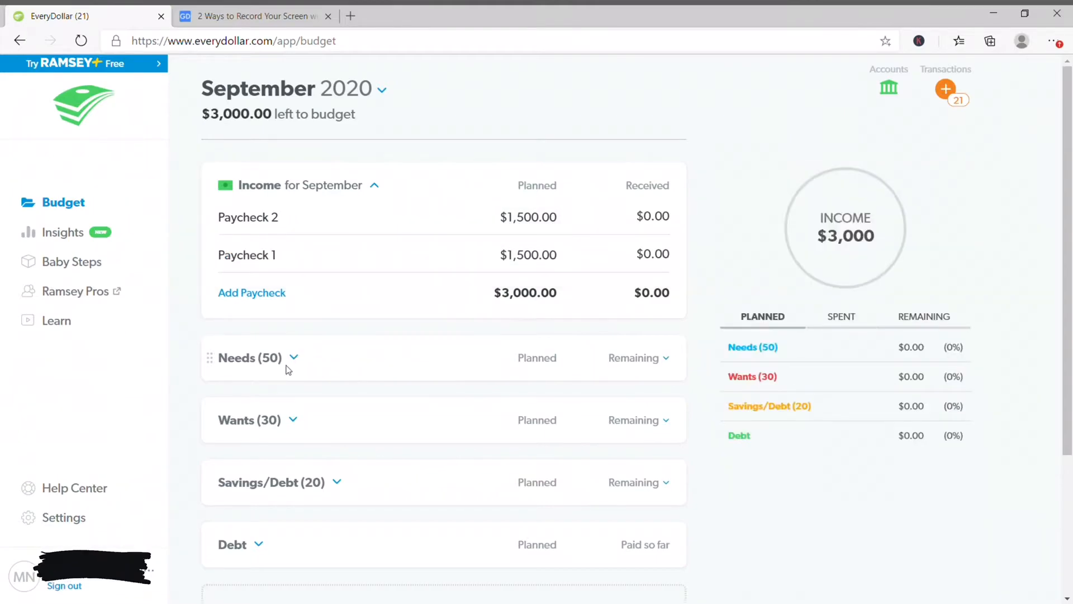
Expand the Needs (50) group and set the planned amounts to $1,000 for Rent and $200 for Groceries
left_click(293, 360)
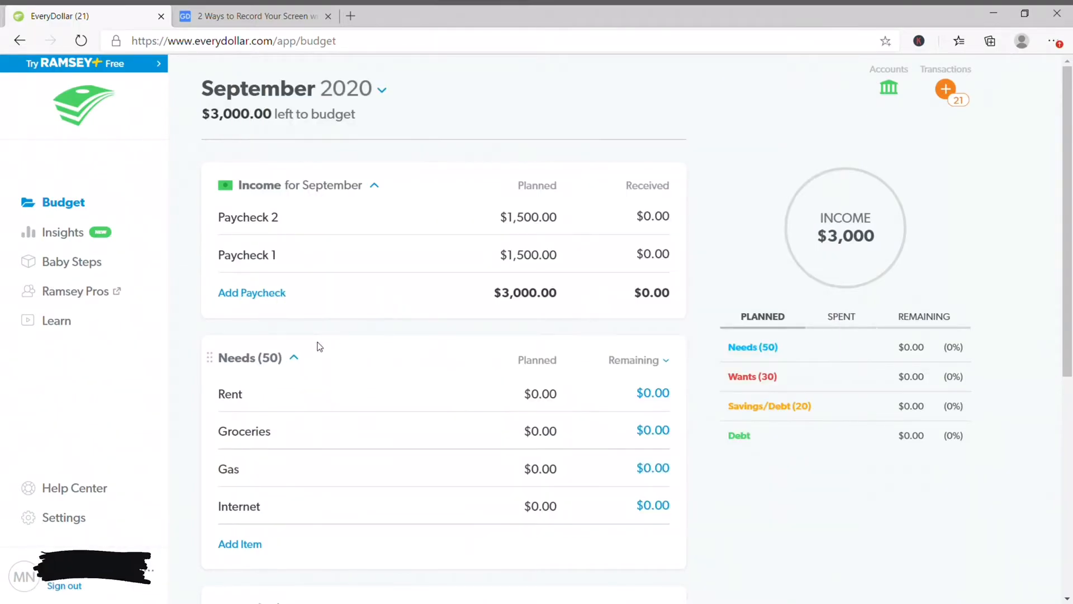
left_click(293, 358)
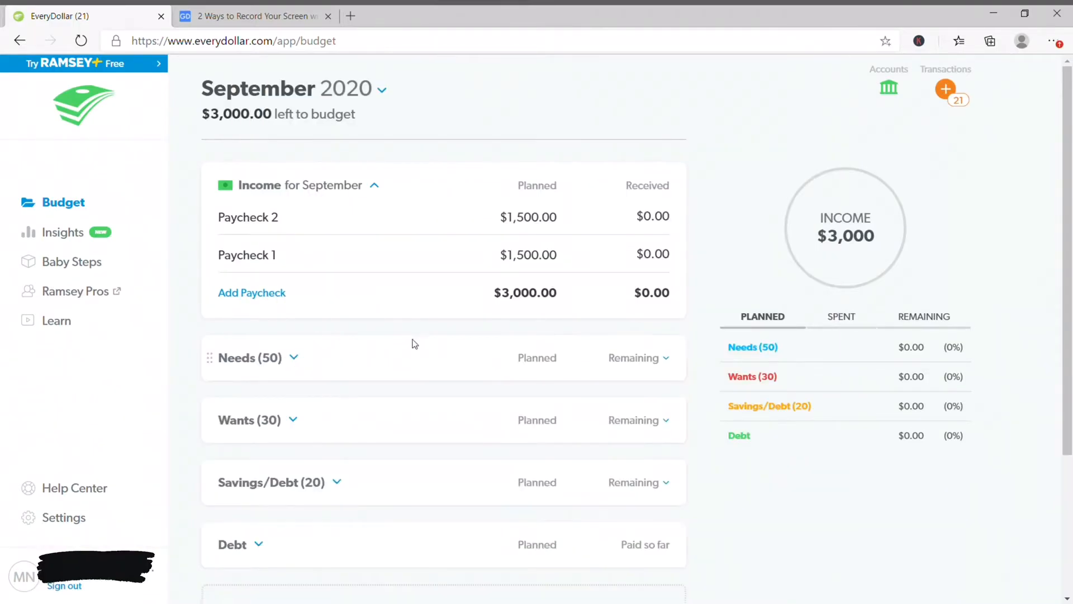
left_click(294, 358)
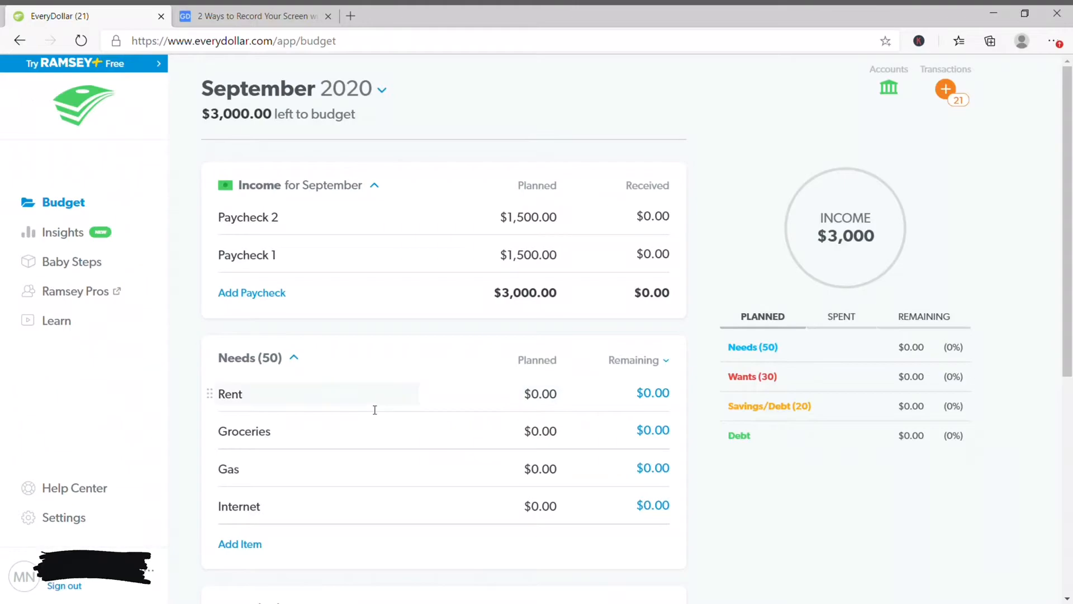
left_click(536, 397)
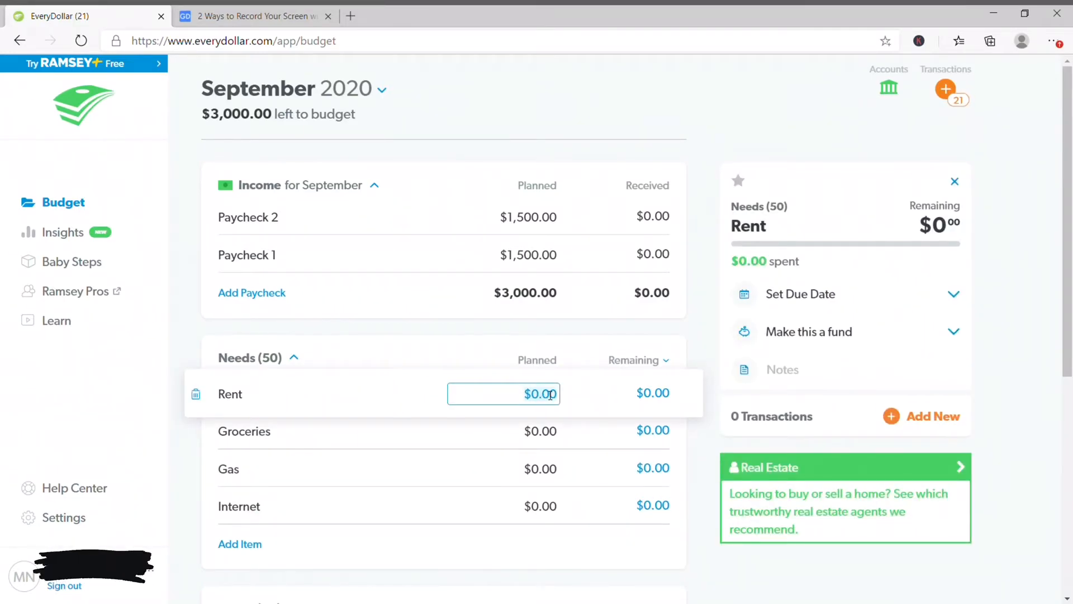
key("BackSpace")
type("1,000")
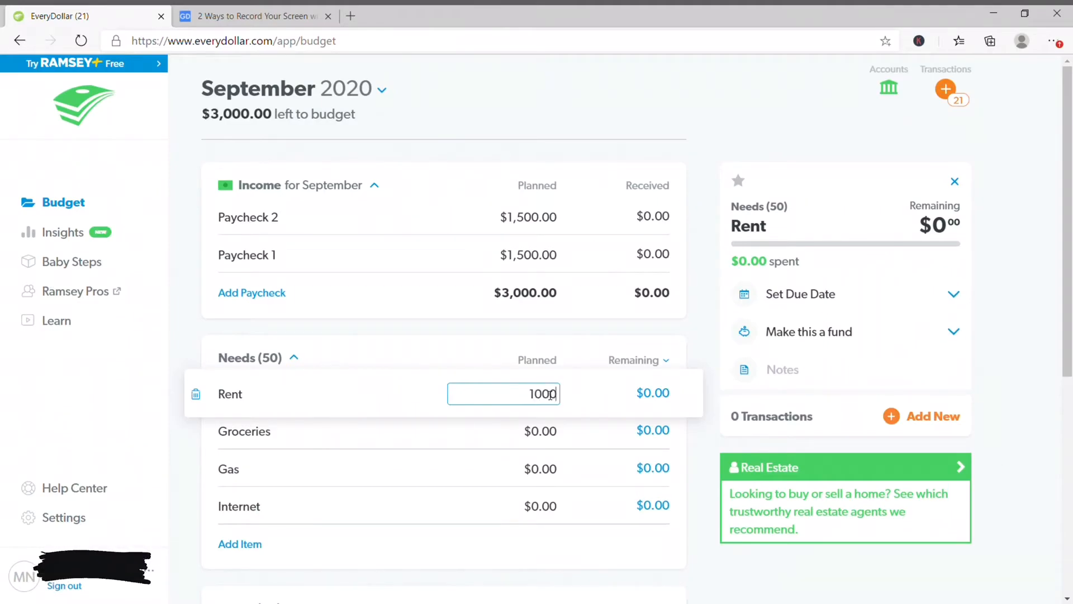
left_click(519, 442)
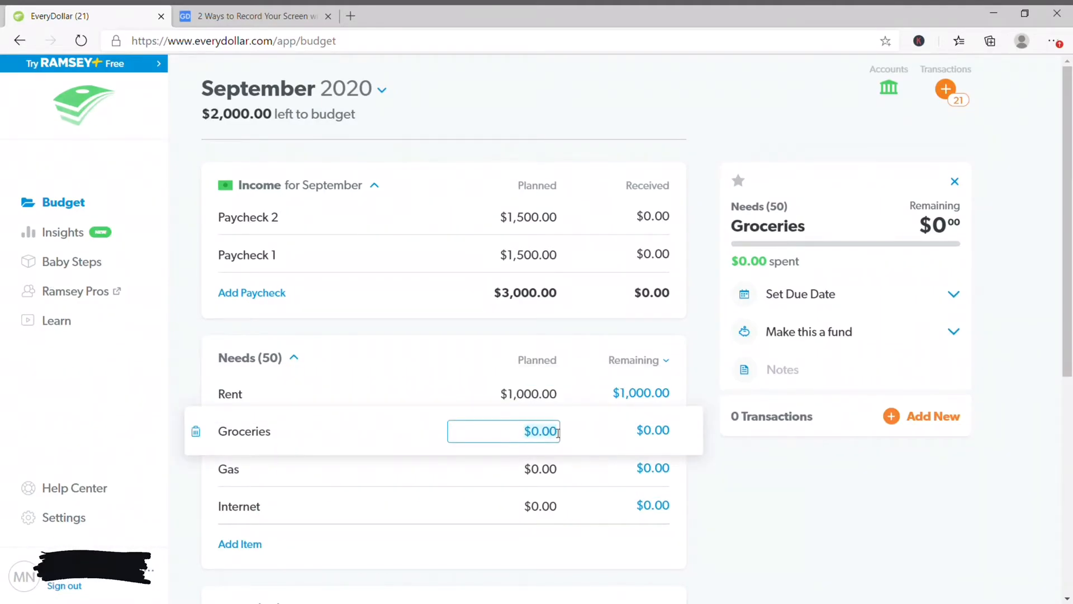
type("200")
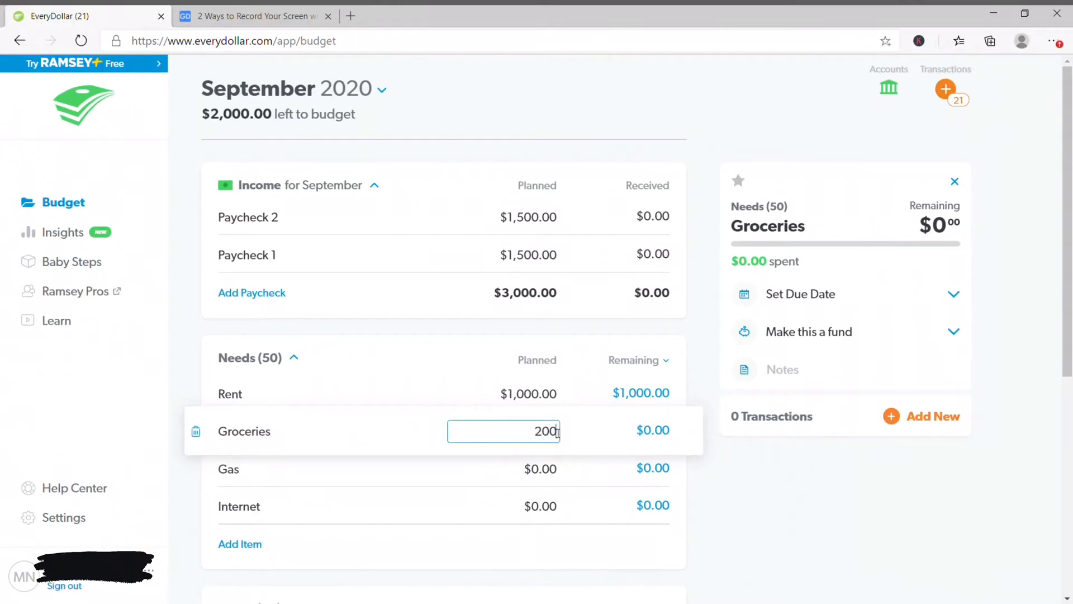
Set the planned amounts in the Needs (50) group to $100 for Gas and $50 for Internet
left_click(545, 473)
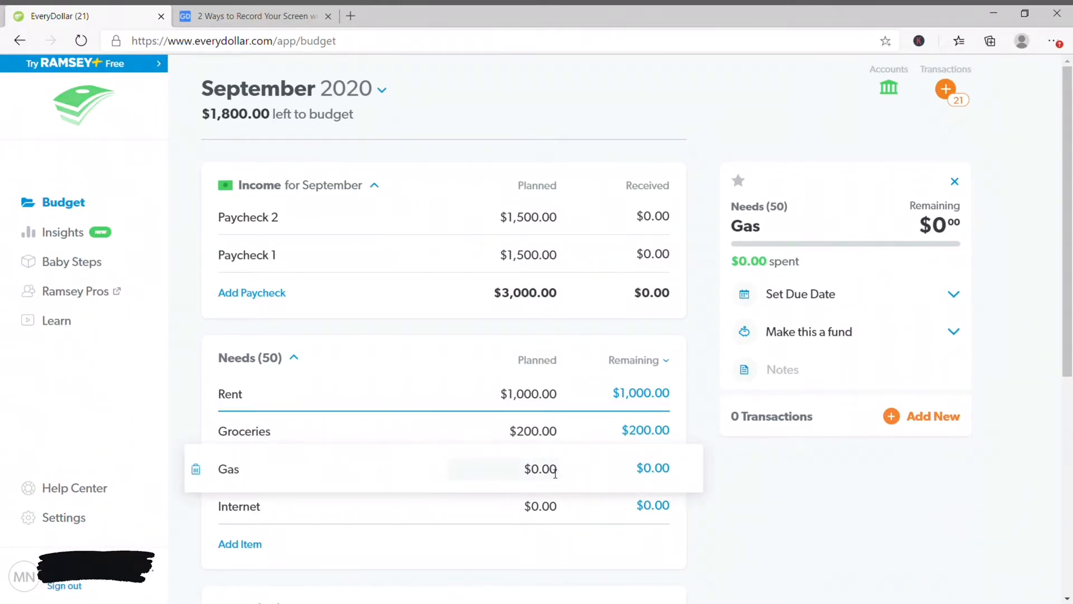
type("100")
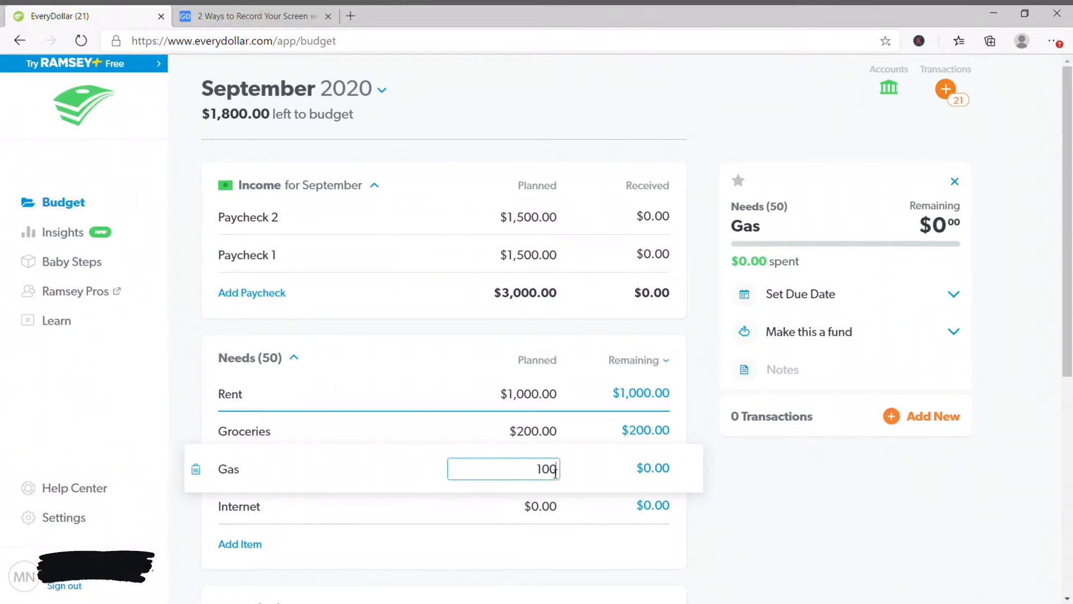
left_click(553, 513)
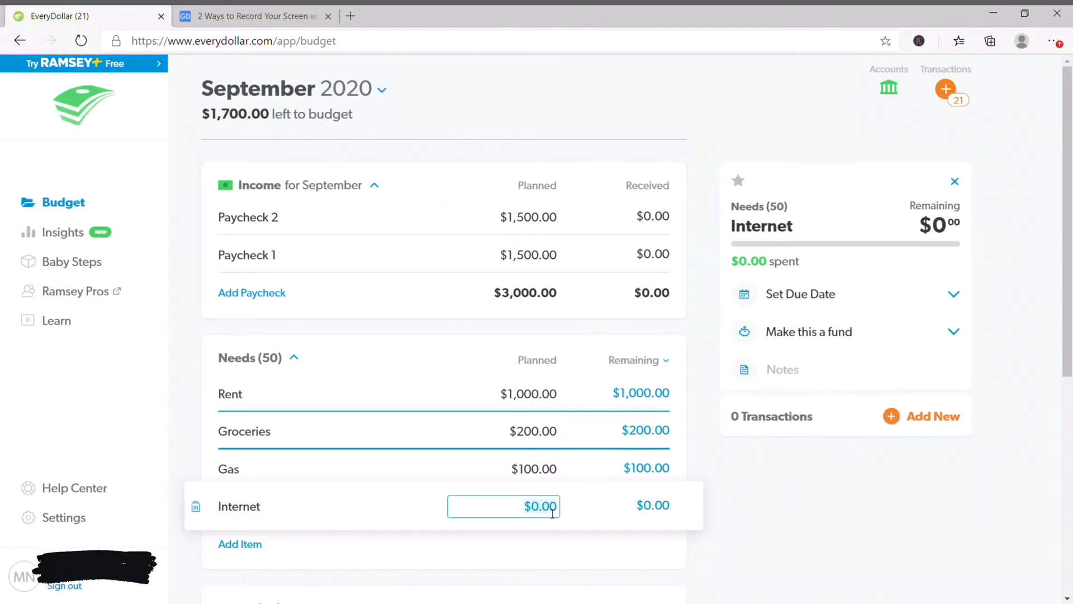
type("50")
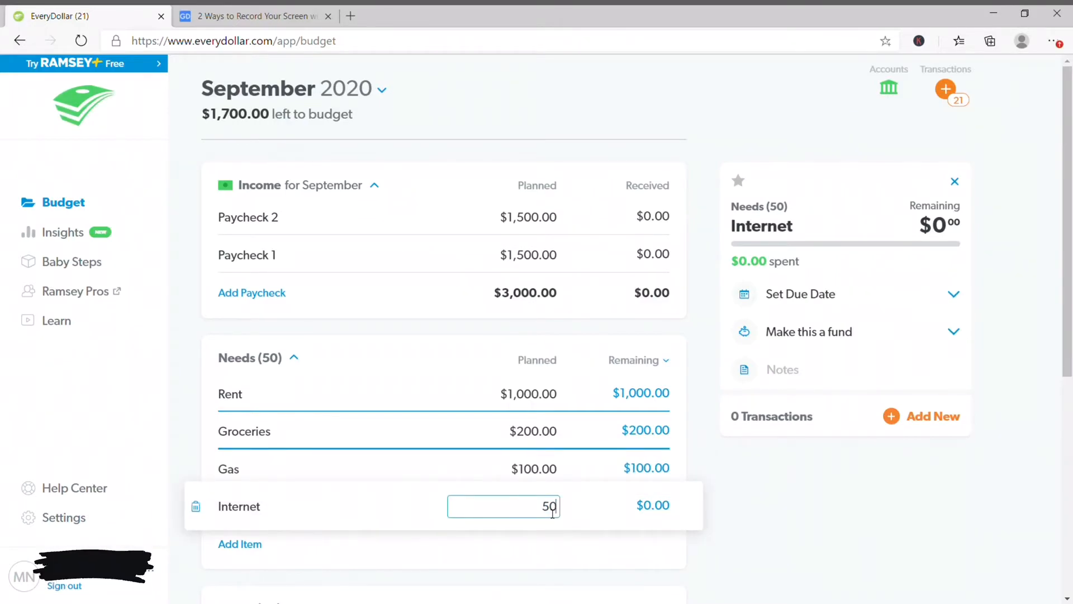
key("Tab")
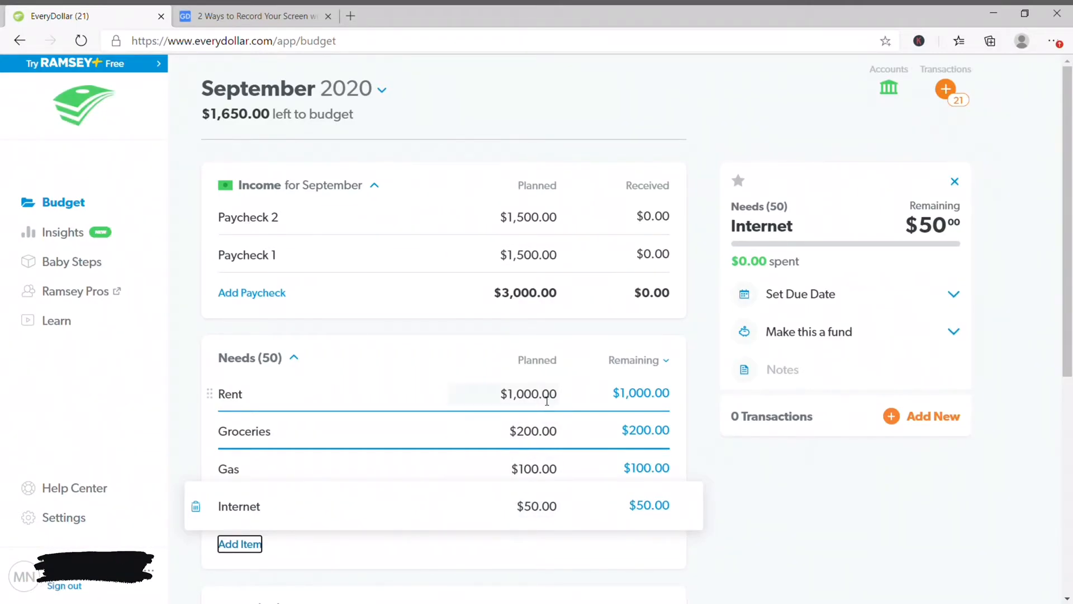
Expand the Wants (30) group and set the planned amounts to $100 for Eating Out and $50 for Supplements
scroll(498, 460, "down", 2)
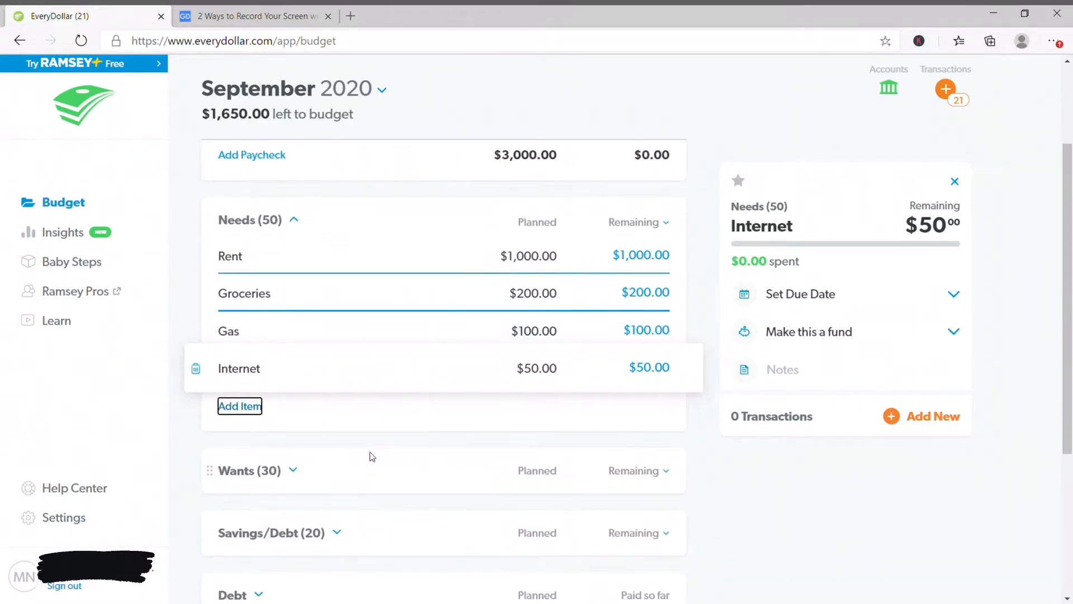
scroll(335, 427, "down", 2)
left_click(295, 335)
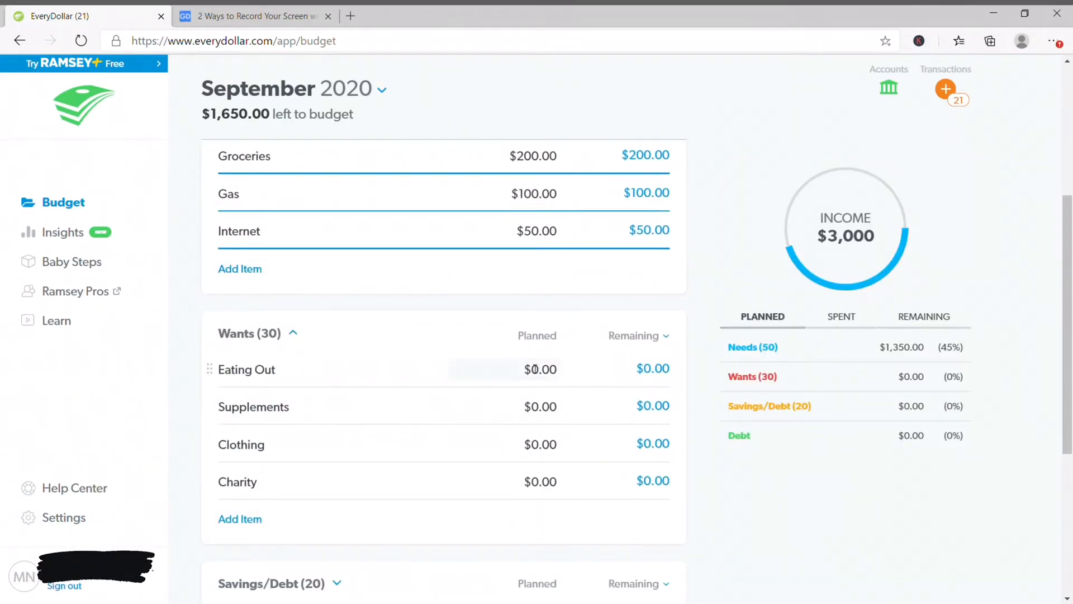
left_click(535, 369)
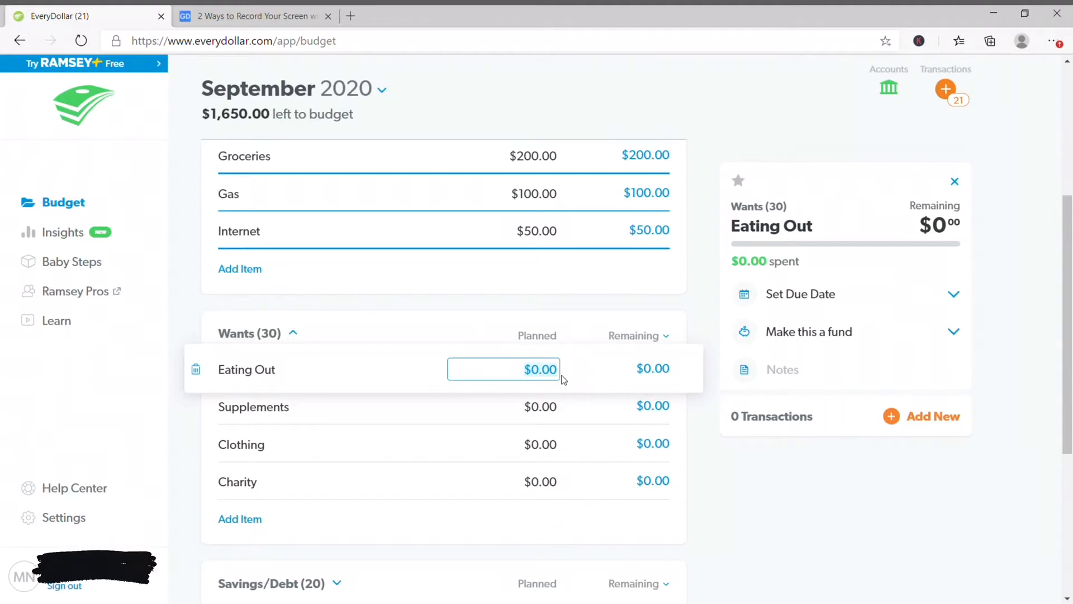
type("100")
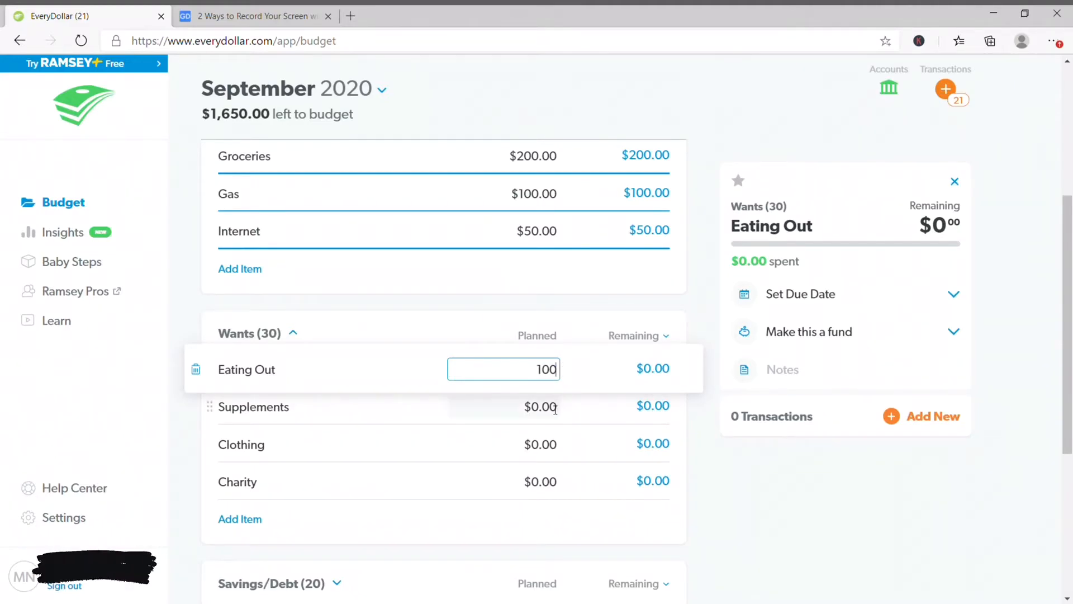
key("Tab")
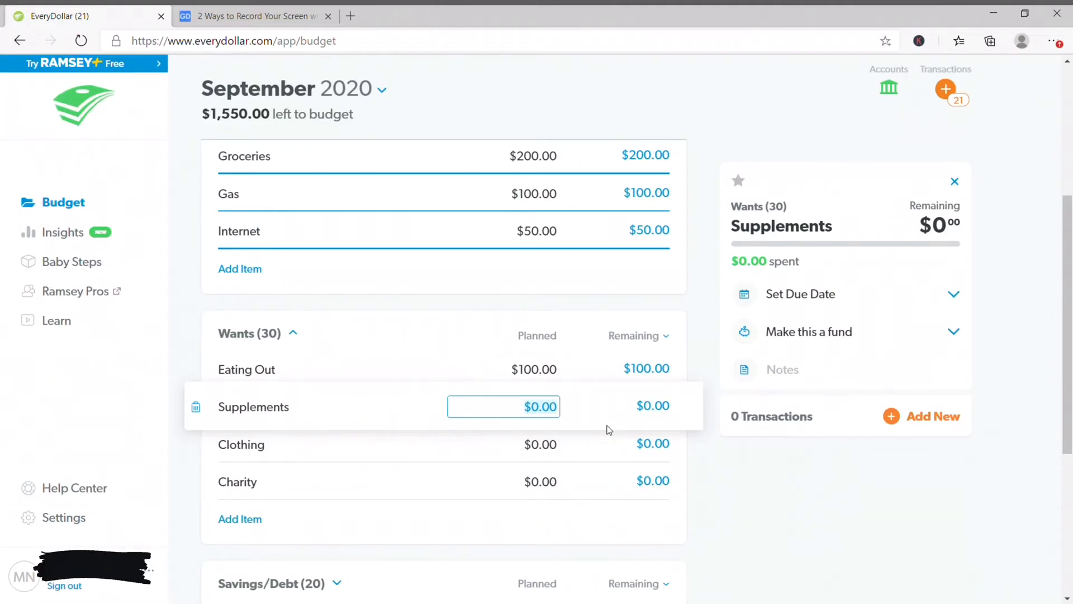
type("50")
key("Tab")
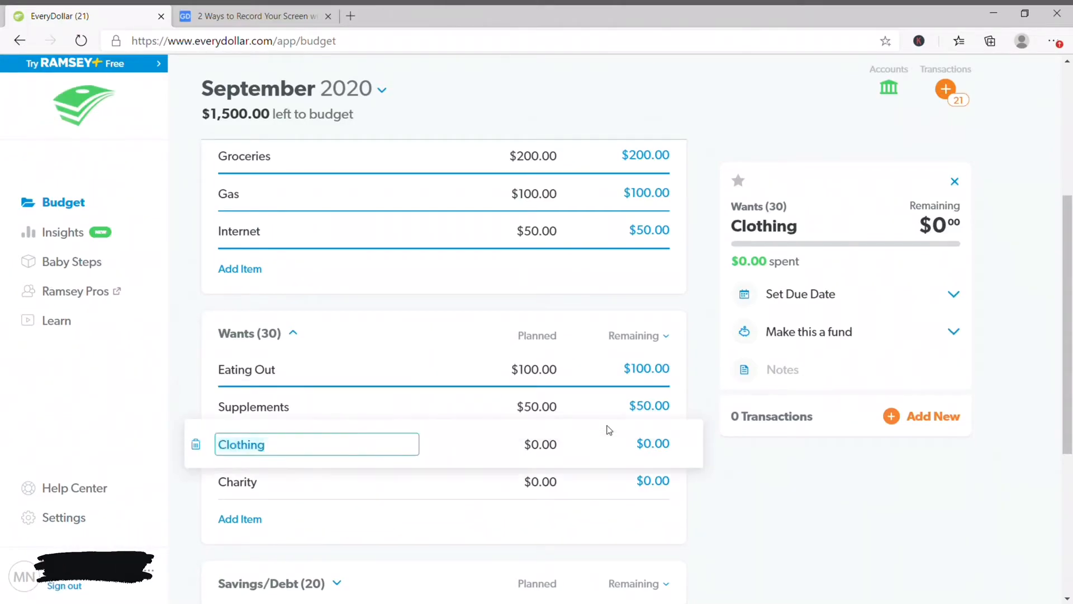
Set the planned amounts of Clothing and Charity in the Wants (30) group to $50 each
left_click(545, 454)
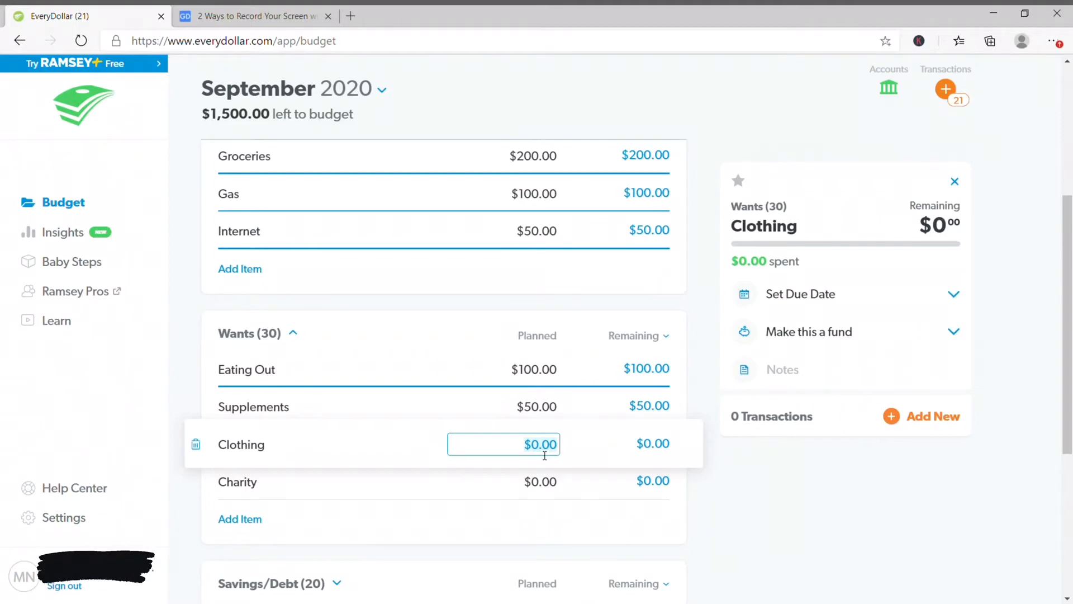
type("50")
key("Tab")
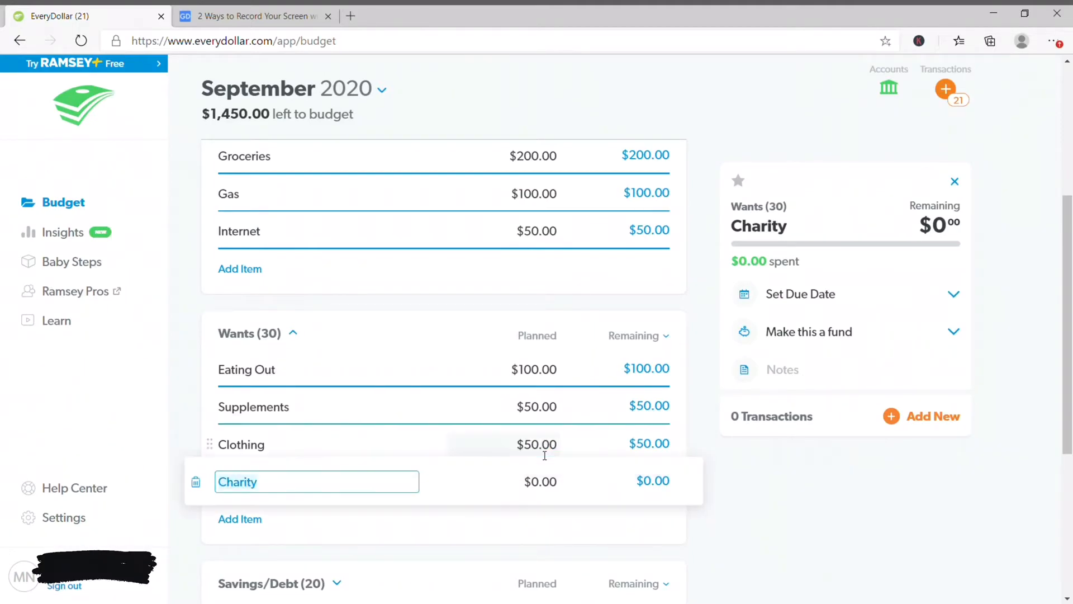
key("Tab")
scroll(575, 436, "down", 3)
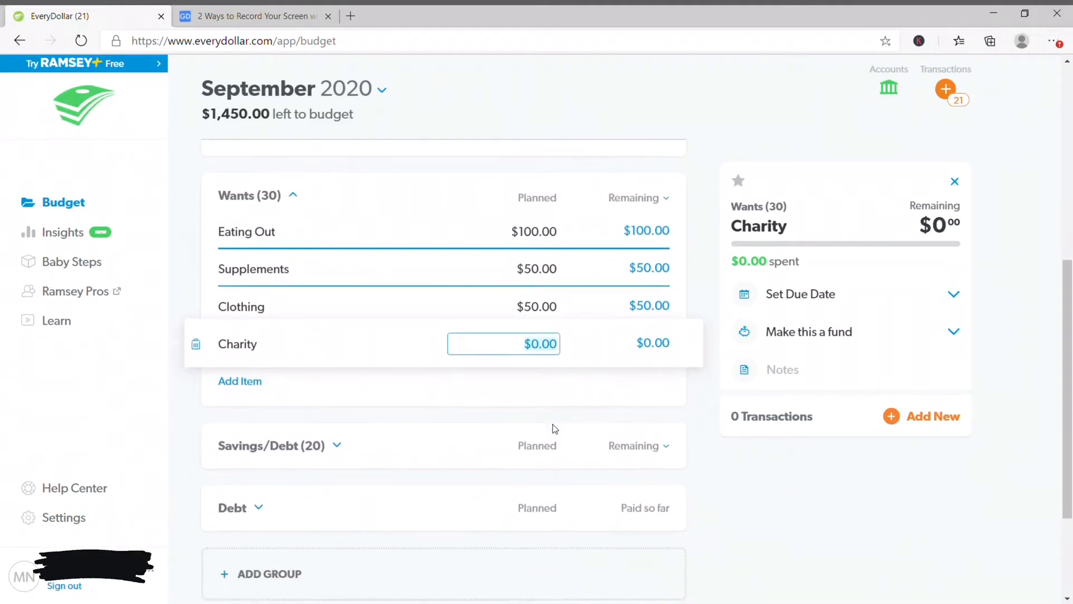
scroll(576, 436, "up", 3)
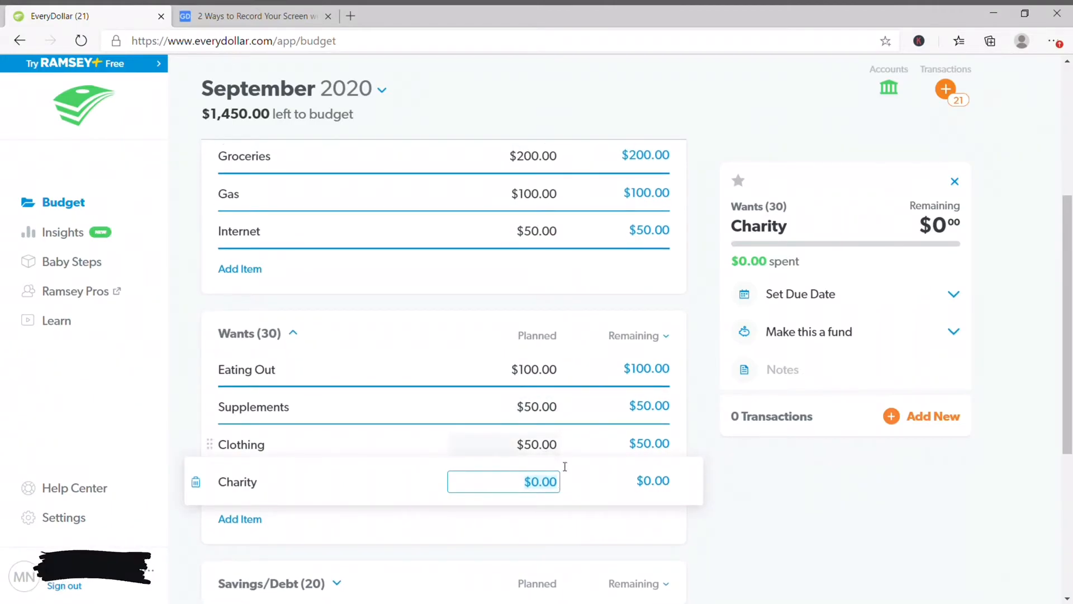
type("50")
key("Tab")
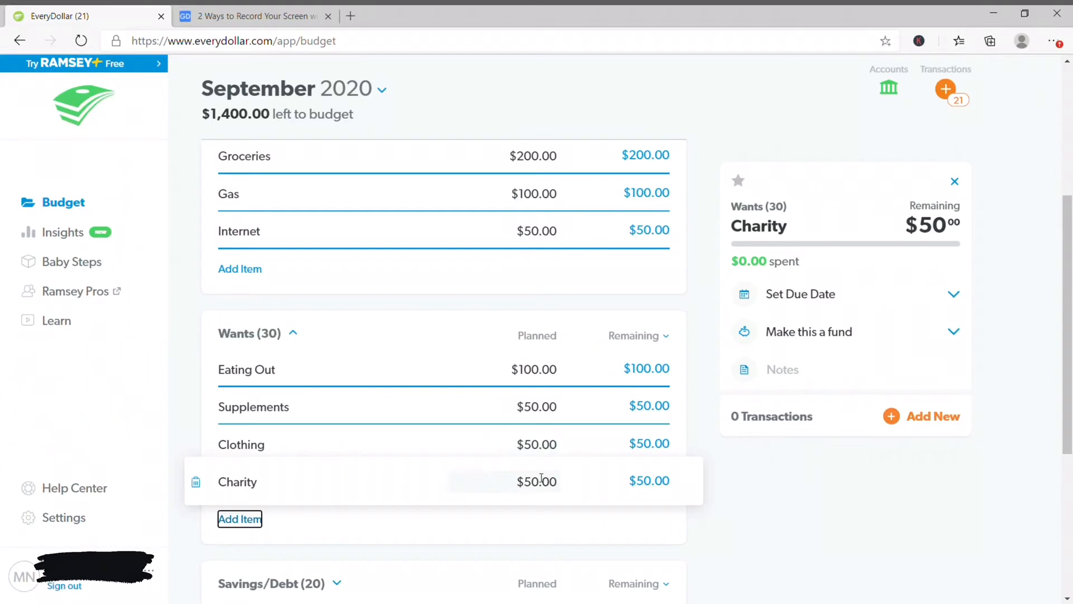
Expand the Savings/Debt (20) group to show its items
scroll(541, 478, "down", 2)
scroll(374, 463, "down", 1)
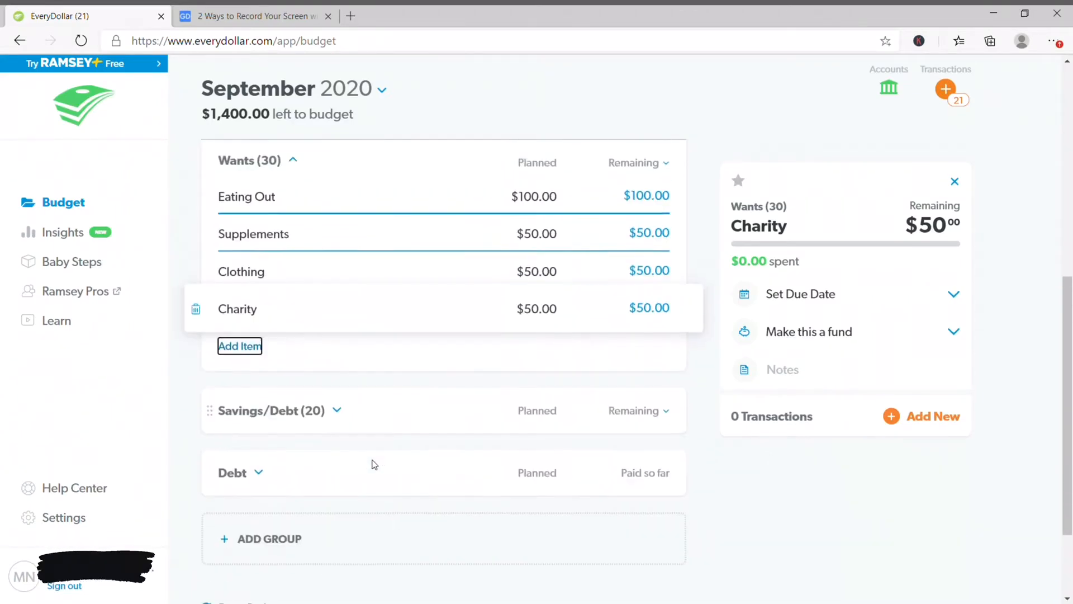
scroll(293, 453, "up", 1)
left_click(292, 452)
scroll(434, 396, "down", 3)
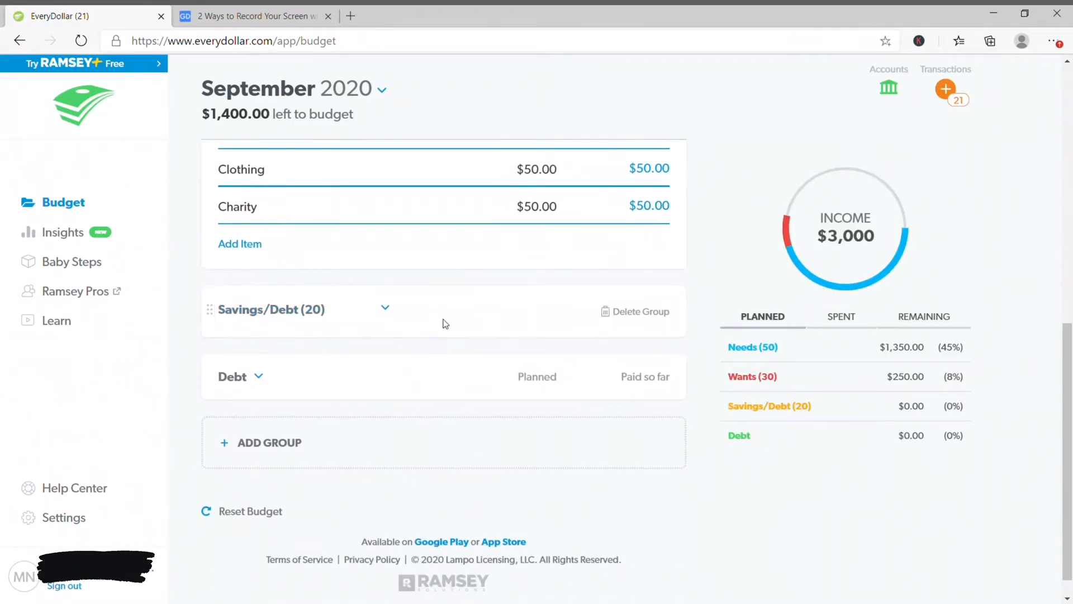
left_click(385, 307)
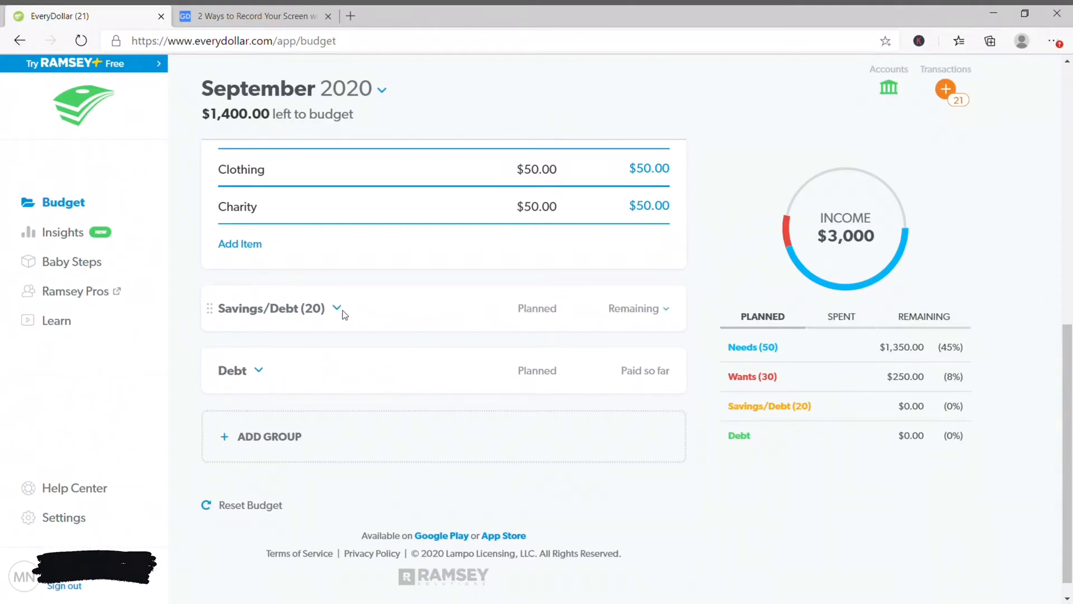
left_click(338, 308)
Set the planned amount of Student Loans in the Savings/Debt (20) group to $200
left_click(356, 344)
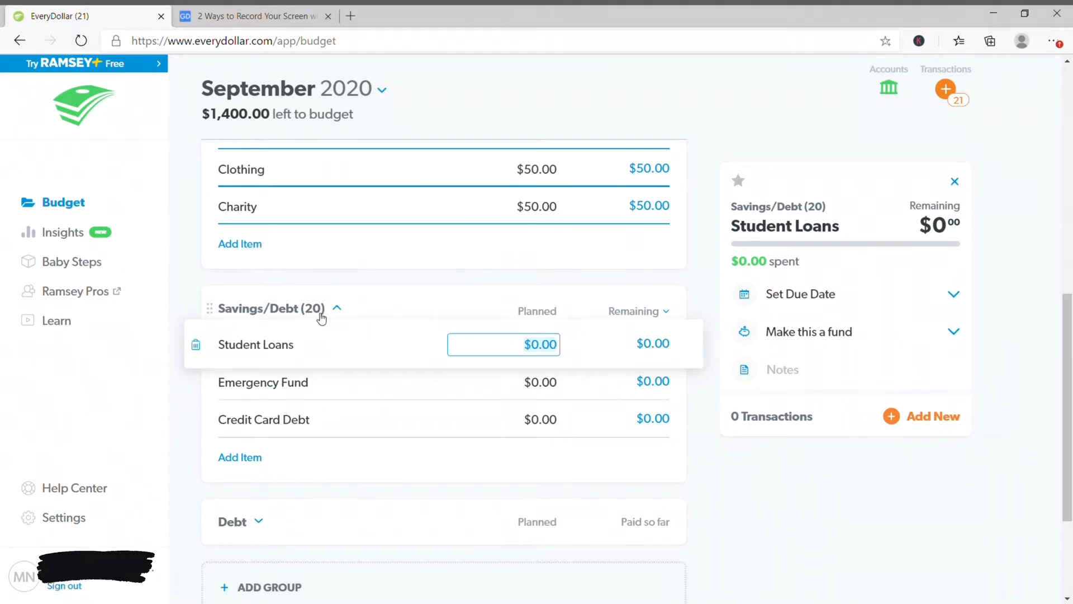
scroll(319, 323, "up", 10)
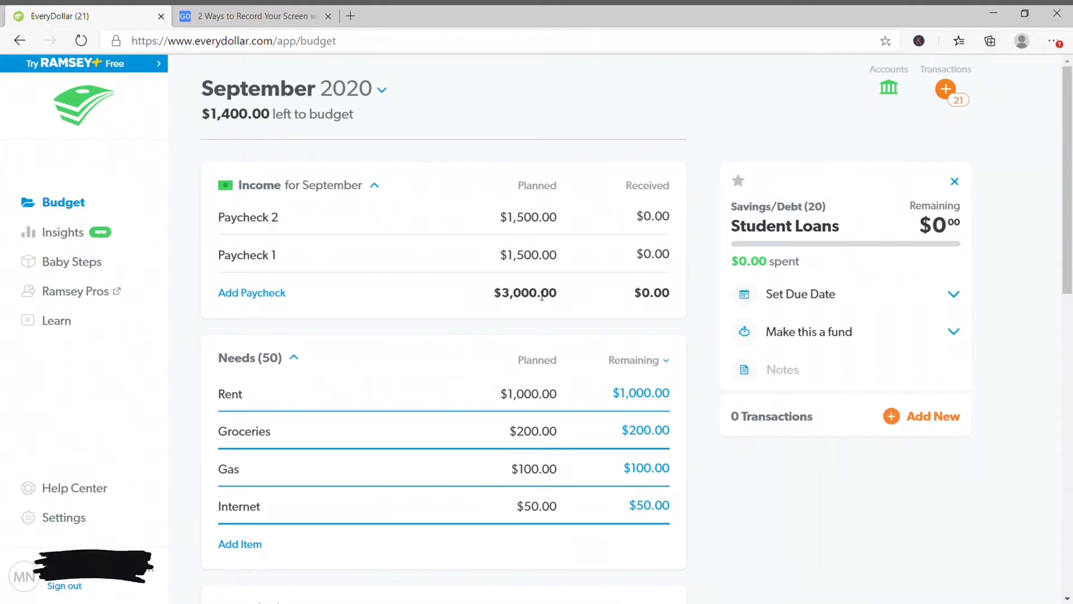
scroll(566, 300, "down", 10)
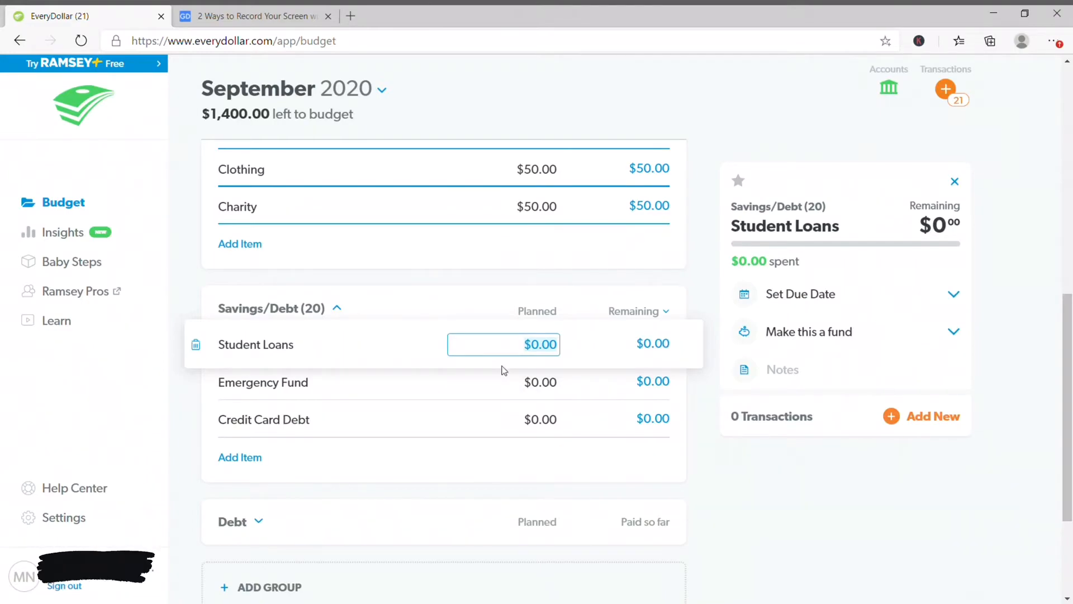
type("10")
key("BackSpace")
key("BackSpace")
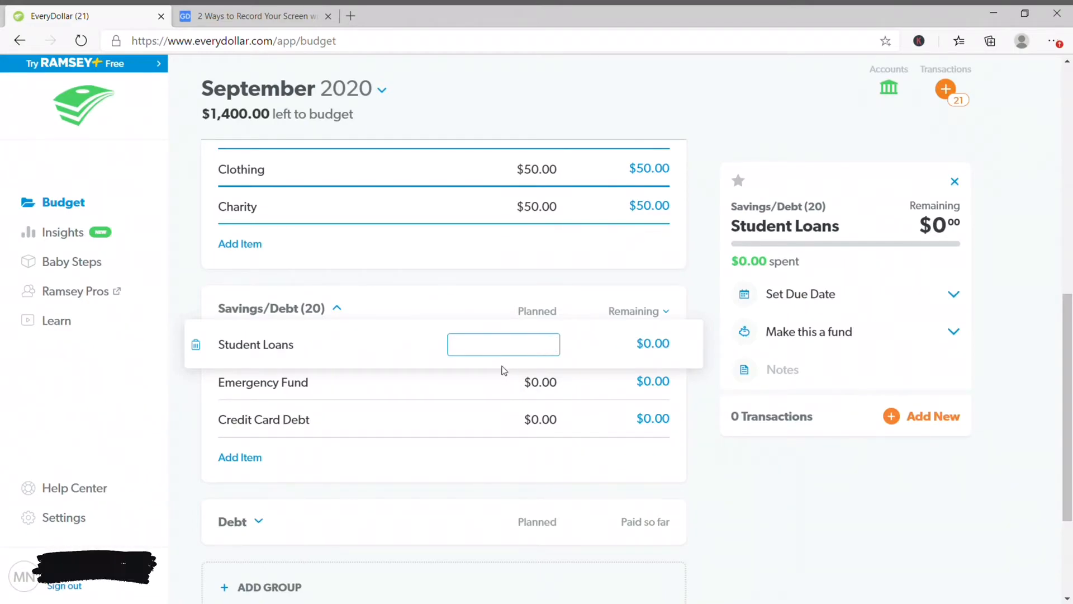
type("200")
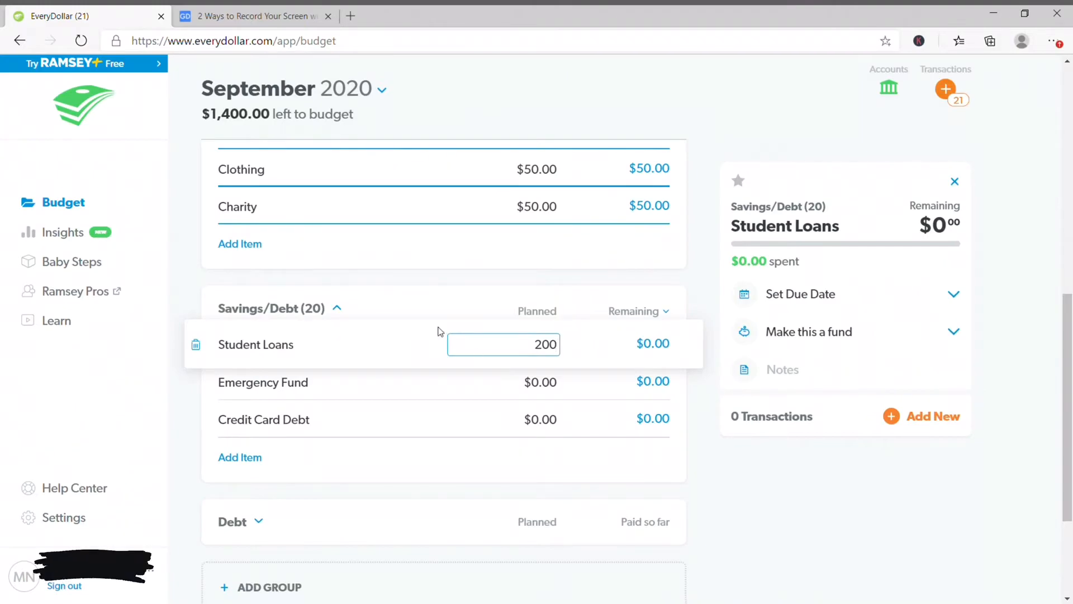
Set the planned amounts in the Savings/Debt (20) group to $300 for Emergency Fund and $100 for Credit Card Debt
left_click(544, 383)
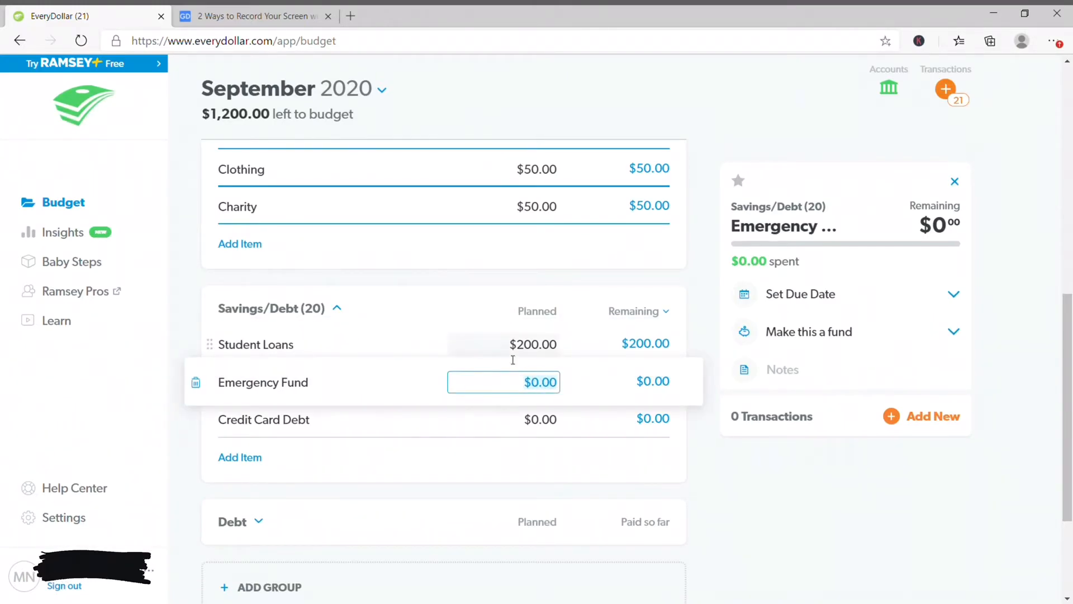
type("300")
left_click(540, 421)
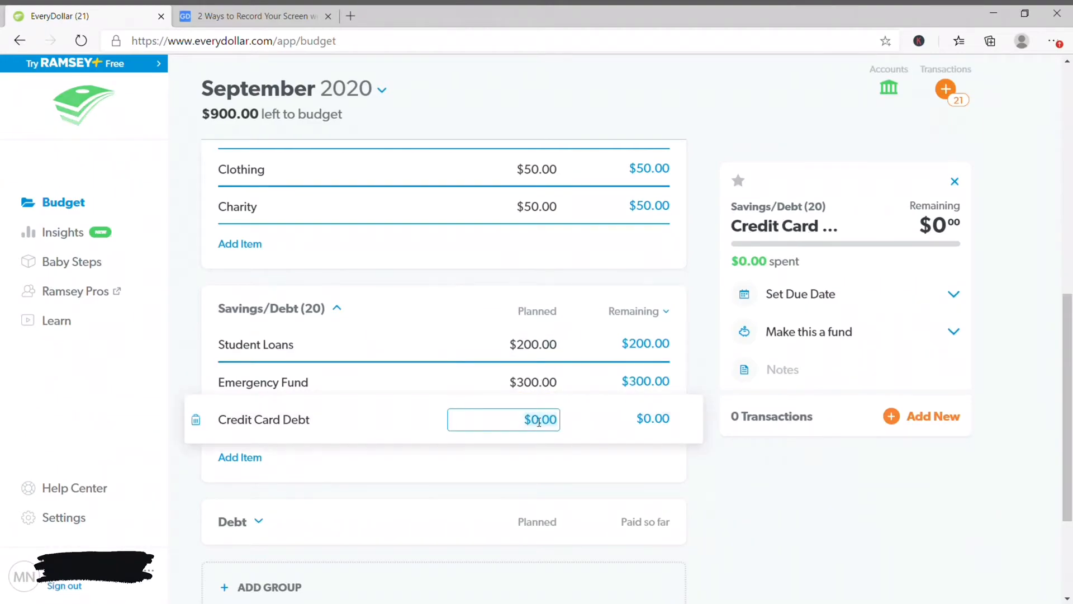
type("100")
key("Tab")
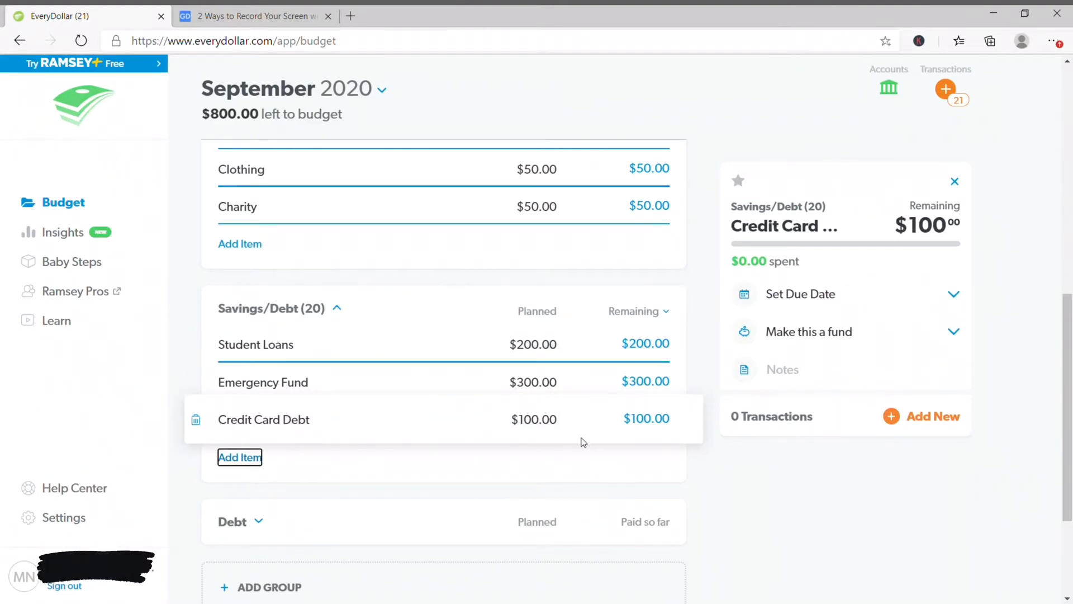
Collapse the Savings/Debt (20), Needs (50) and Income groups of the September budget
left_click(339, 309)
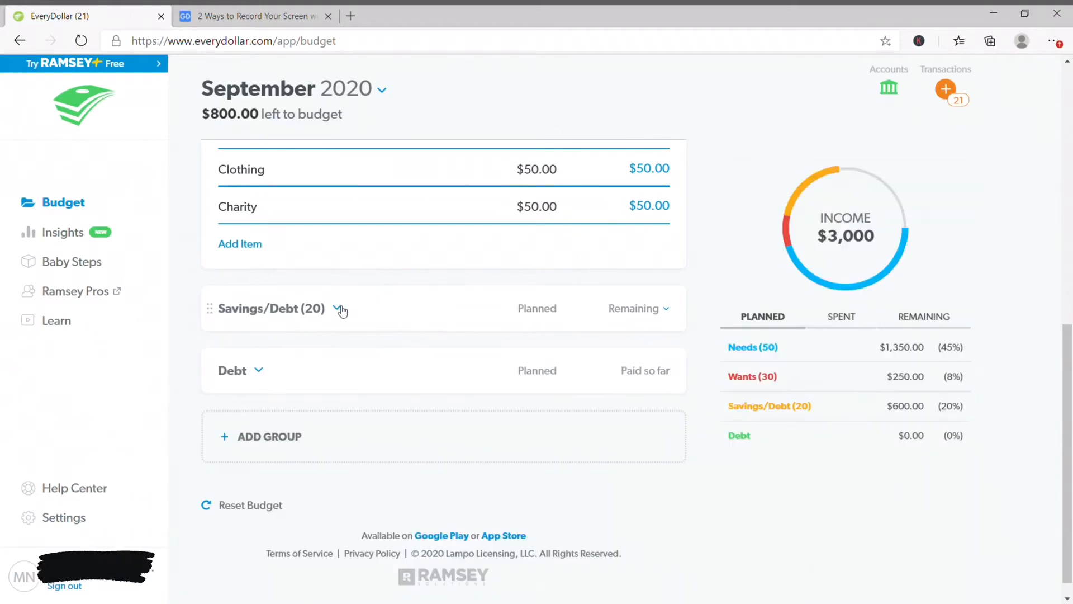
scroll(330, 315, "up", 4)
left_click(297, 336)
scroll(302, 339, "up", 5)
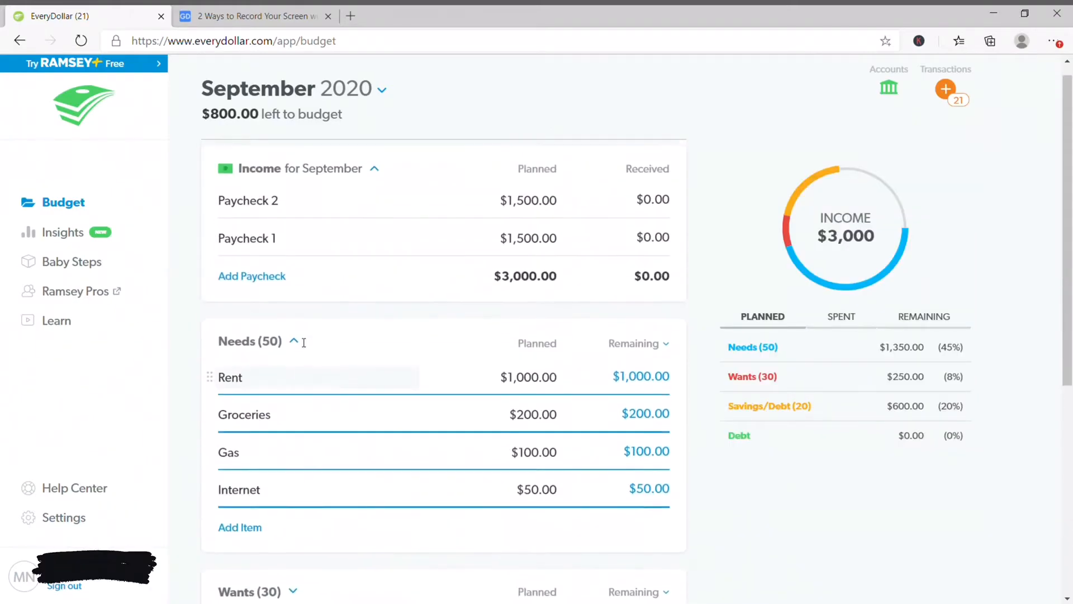
left_click(296, 357)
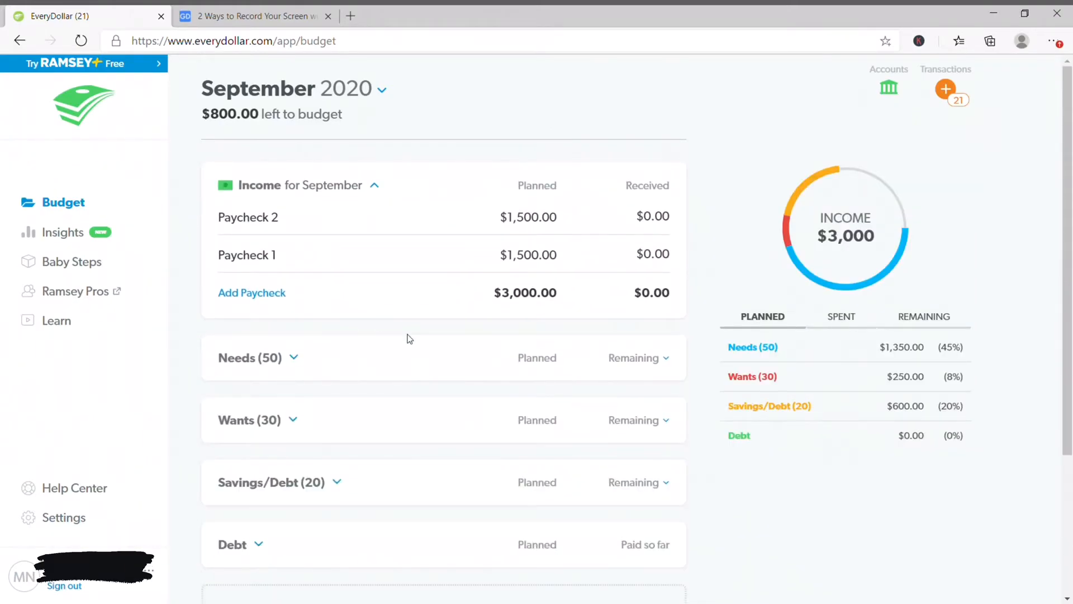
left_click(376, 189)
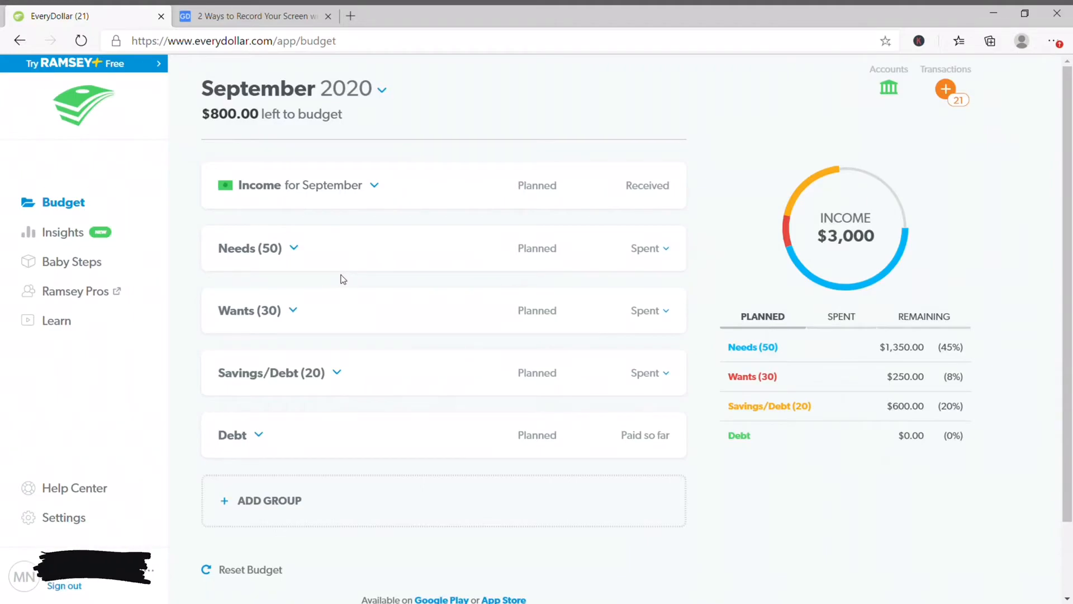
Expand the Needs (50) group and start a new $1,000 expense for Rent dated 09/01/20
left_click(294, 249)
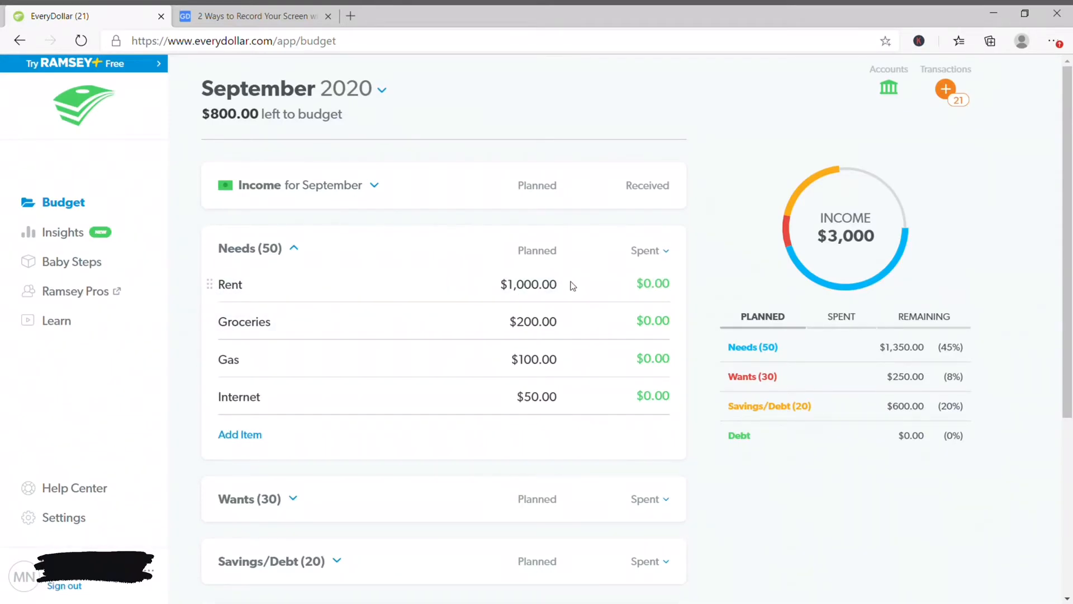
left_click(374, 285)
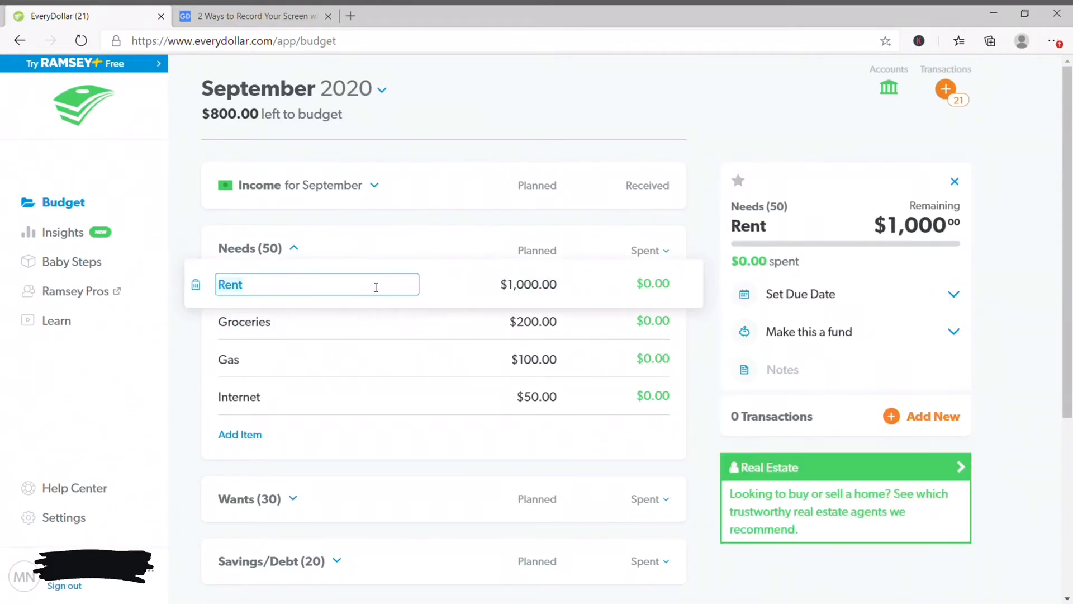
left_click(920, 418)
type("1000")
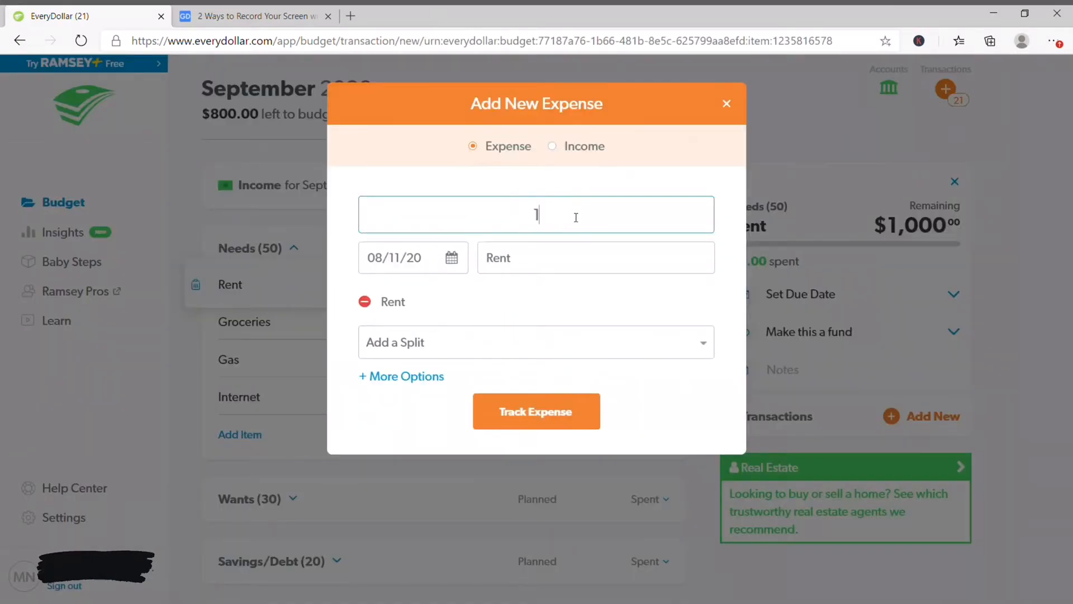
left_click(450, 257)
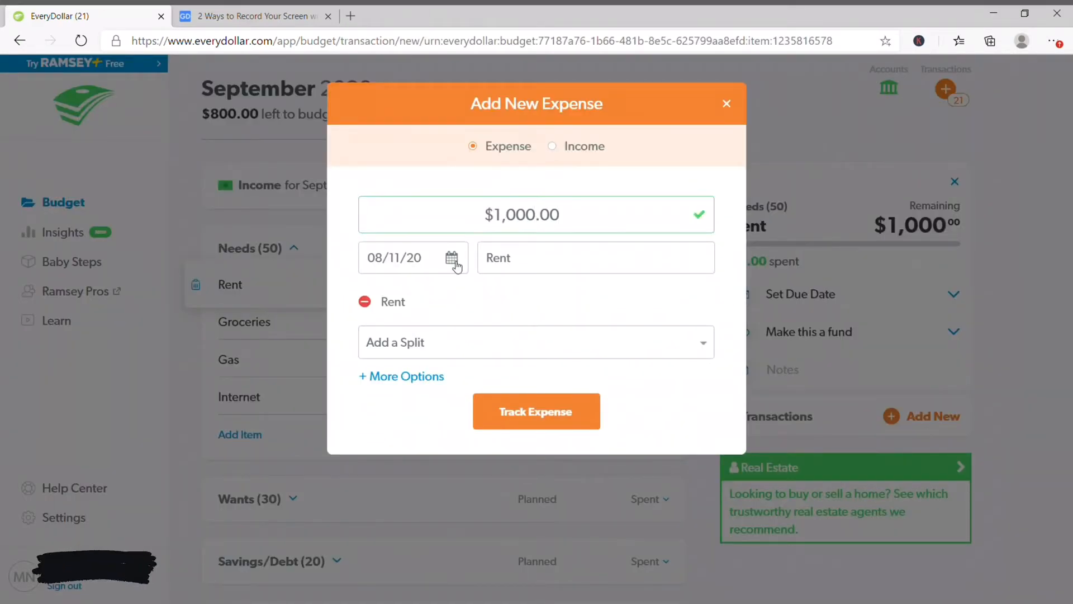
left_click(569, 302)
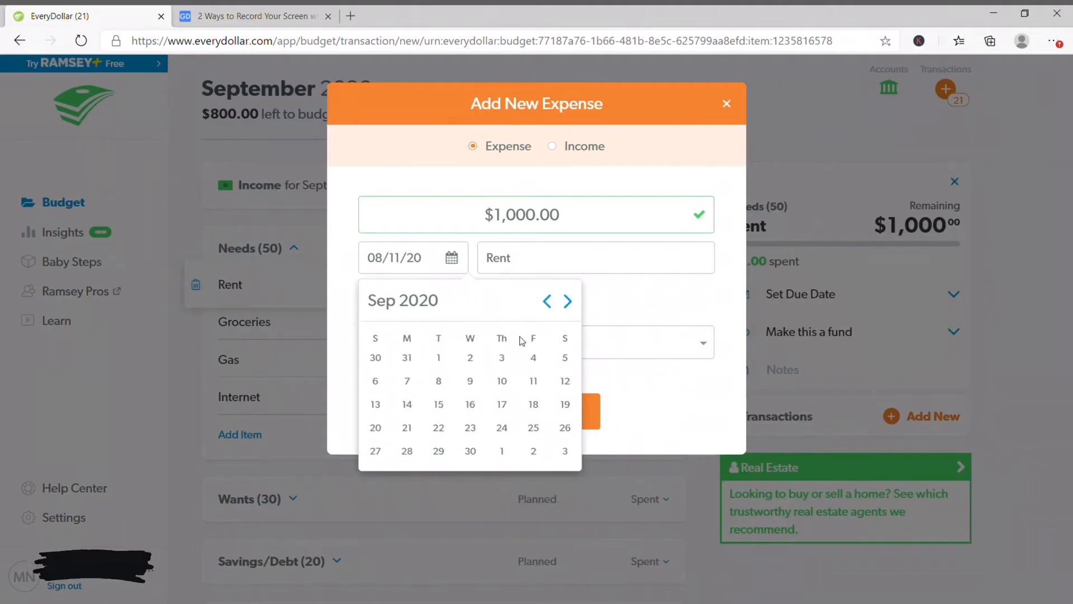
left_click(442, 359)
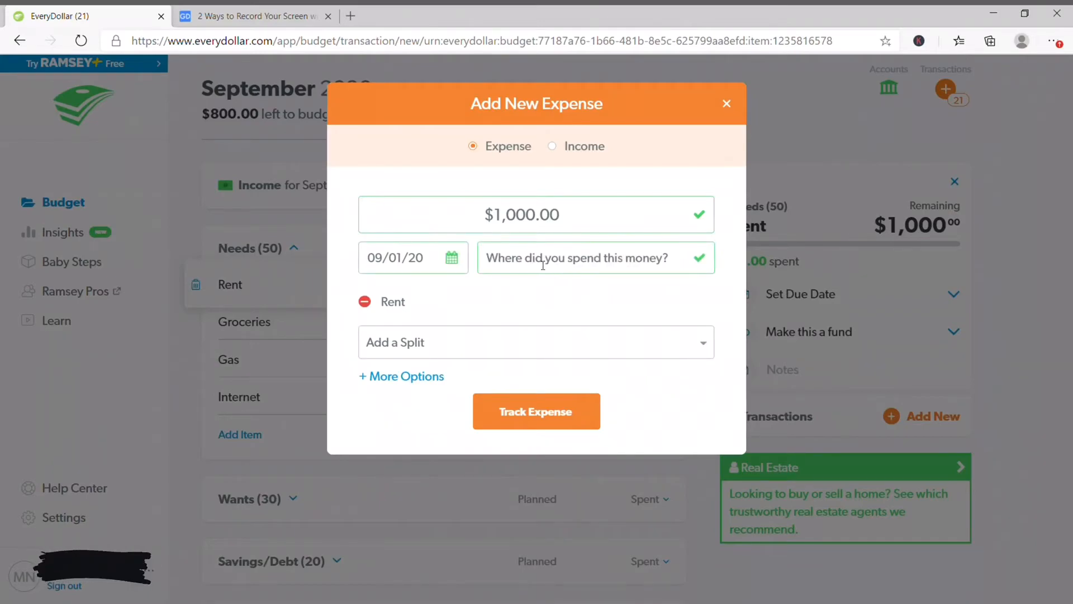
Enter "Apartment" as the place where the rent money was spent
left_click(524, 267)
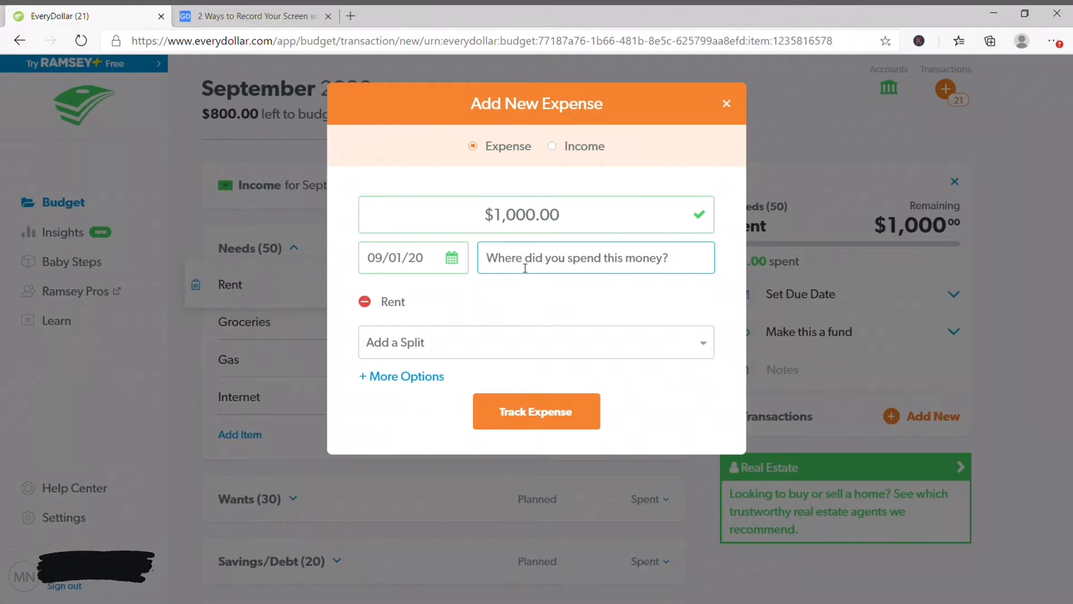
type("B")
key("BackSpace")
type("Apa")
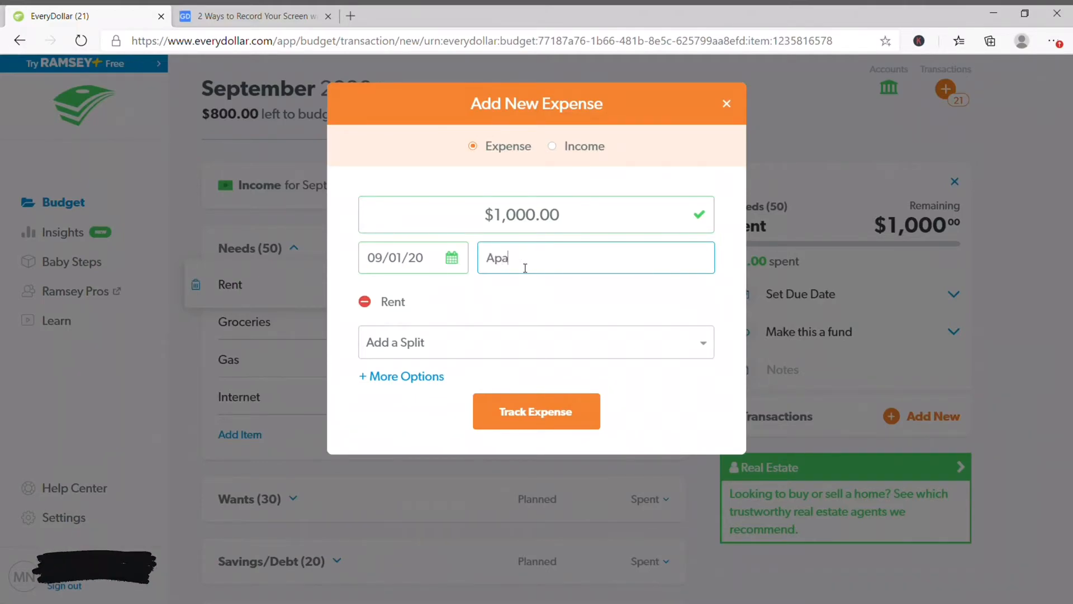
type("rtment")
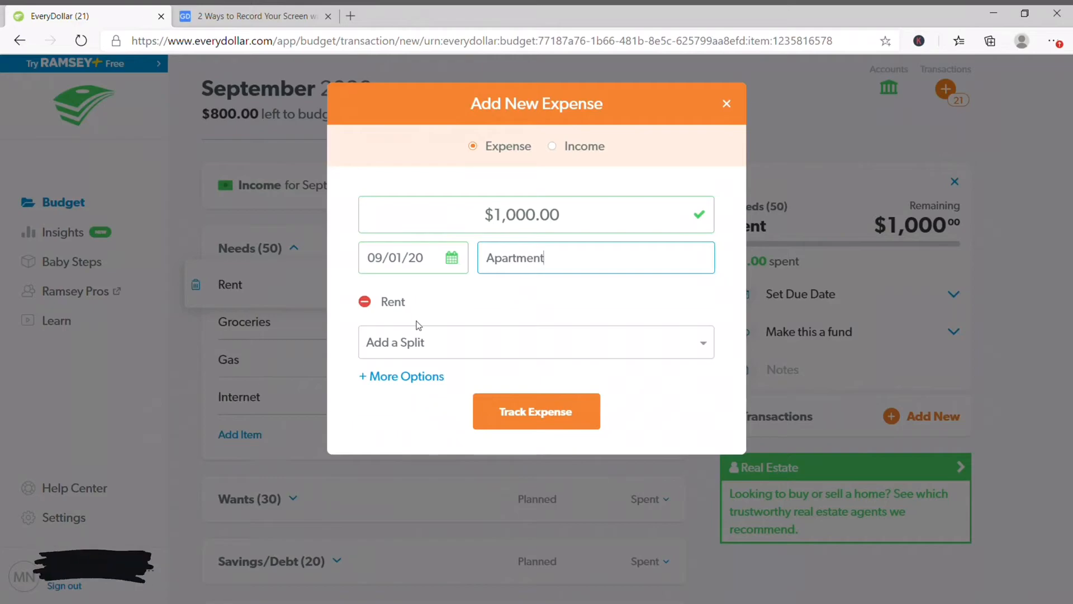
Add the note "Rent Sept 2020" to the rent expense and track it
left_click(408, 377)
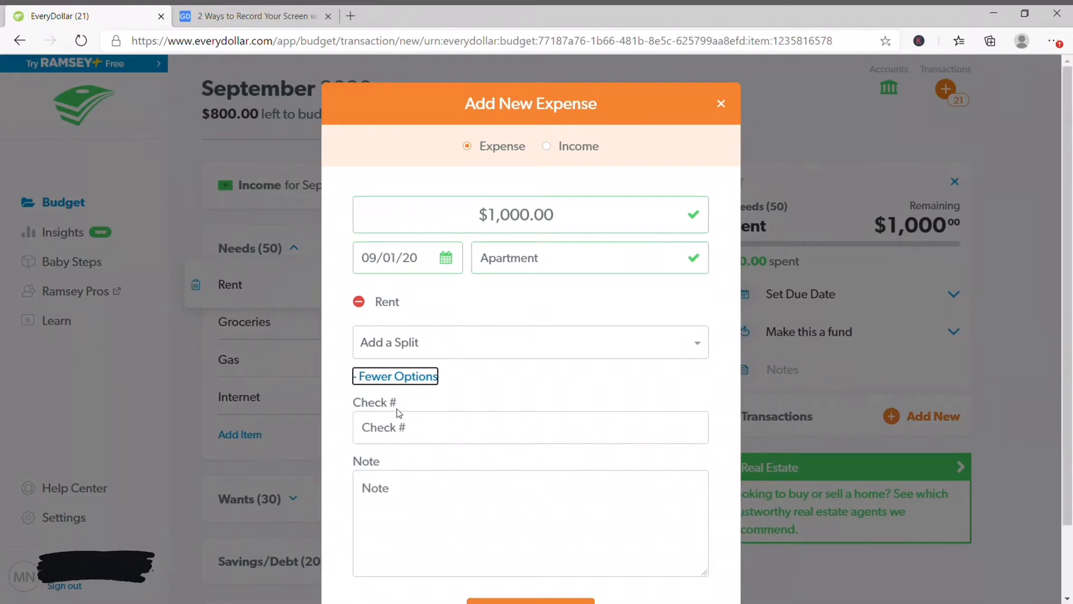
left_click(411, 378)
left_click(410, 377)
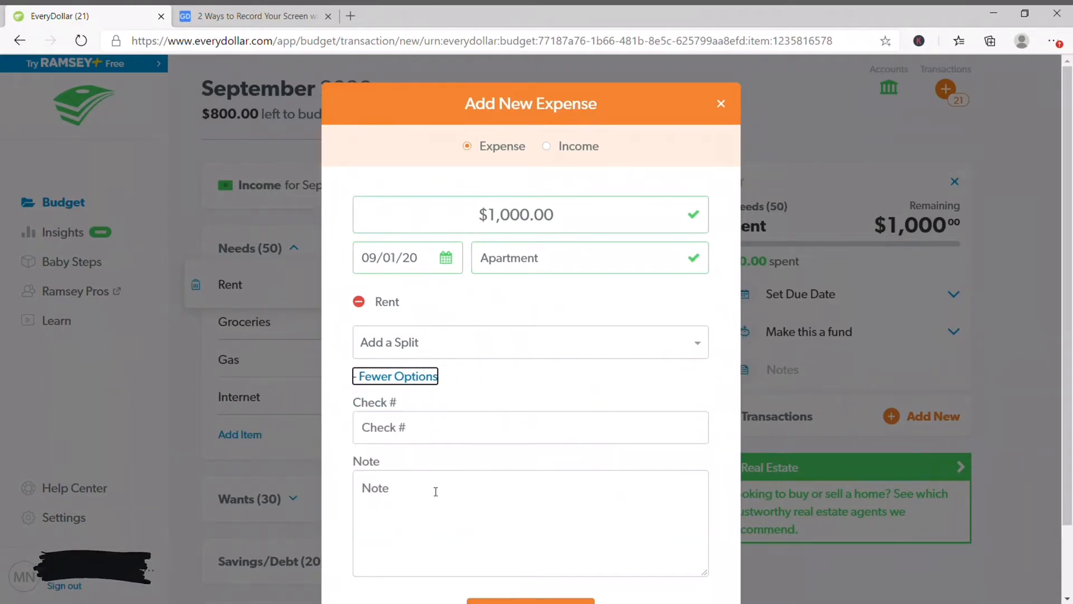
left_click(435, 492)
type("R")
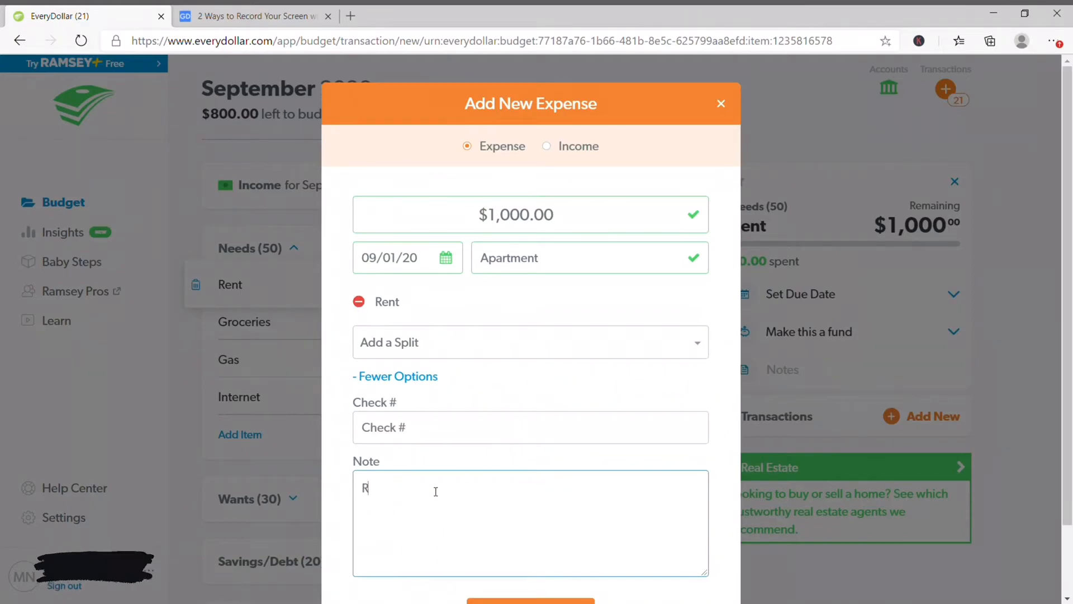
type("ent Sept 2")
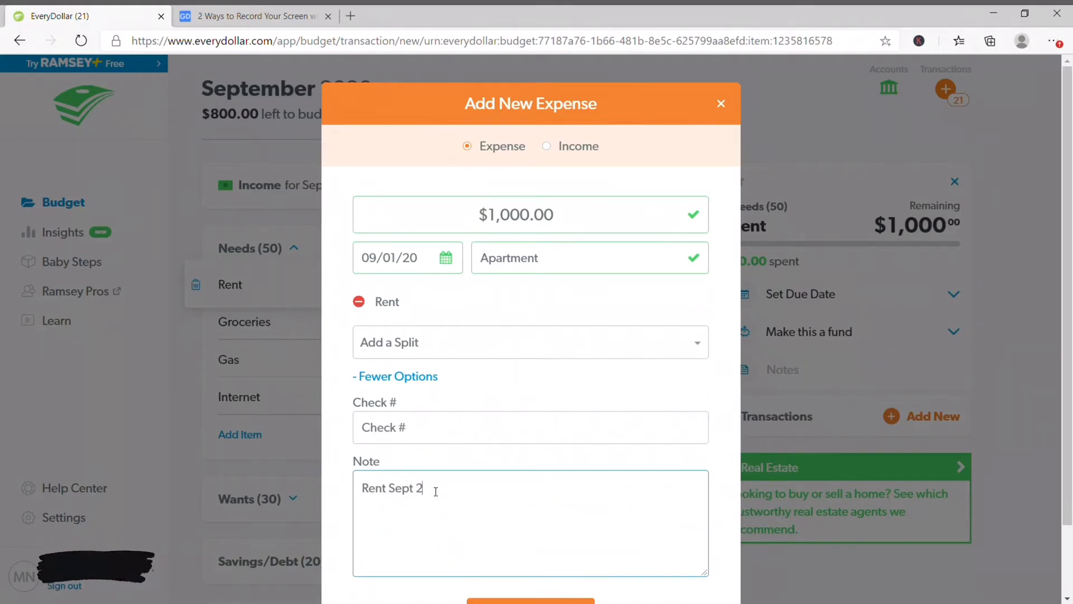
type("020")
scroll(425, 468, "down", 2)
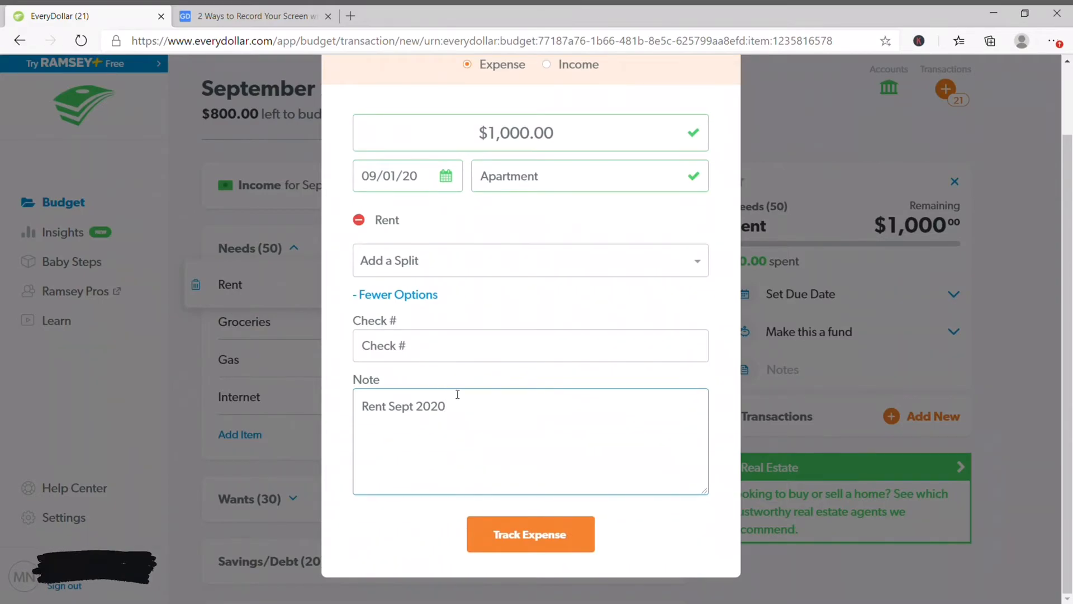
left_click(524, 535)
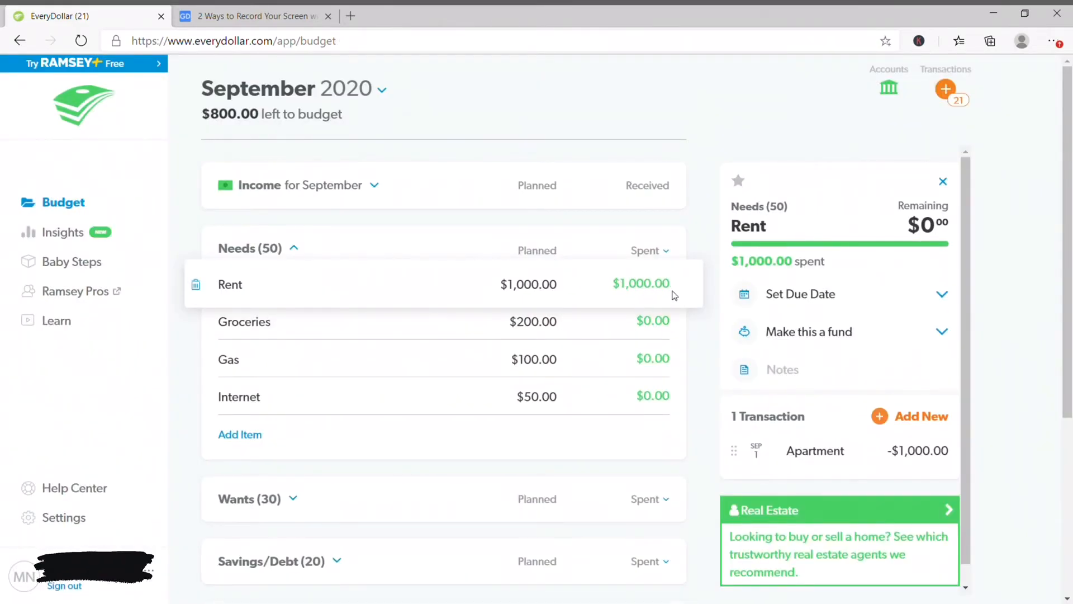
Show the remaining amounts for the budget items, and switch back to the spent amounts
left_click(653, 252)
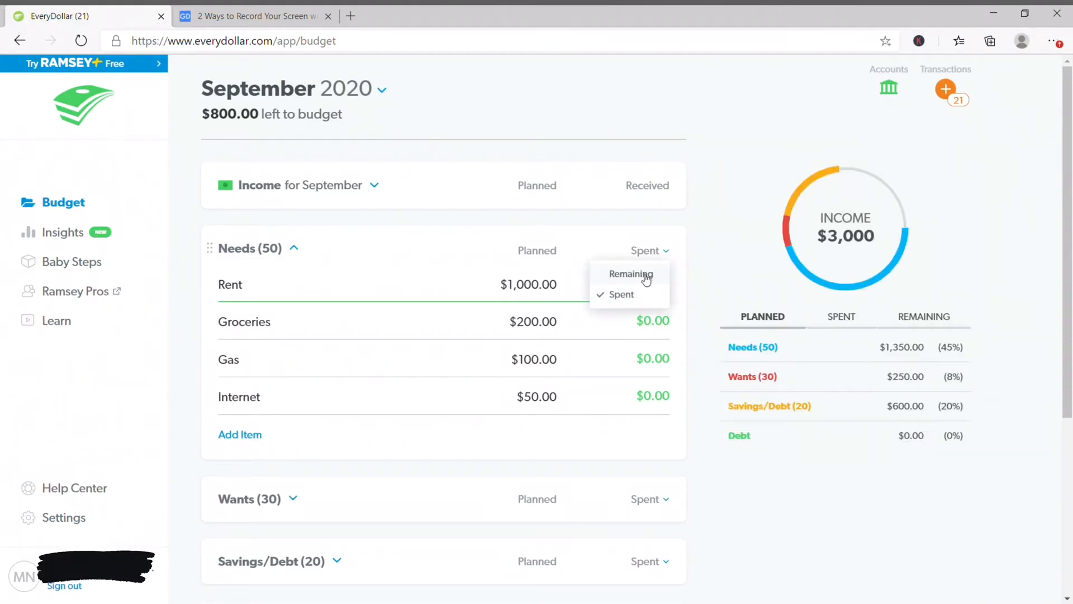
left_click(643, 276)
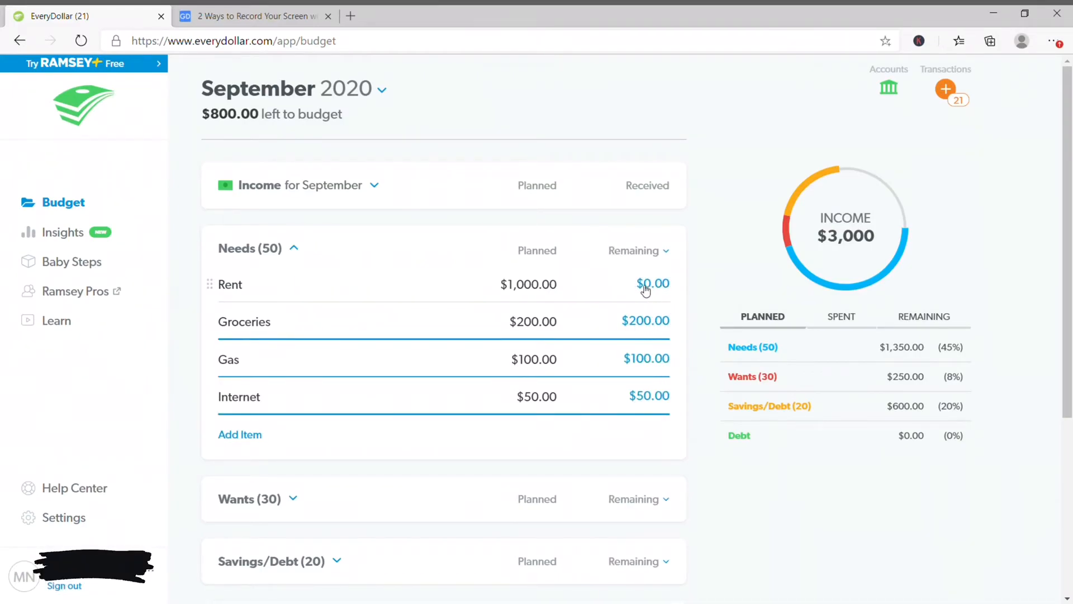
left_click(667, 284)
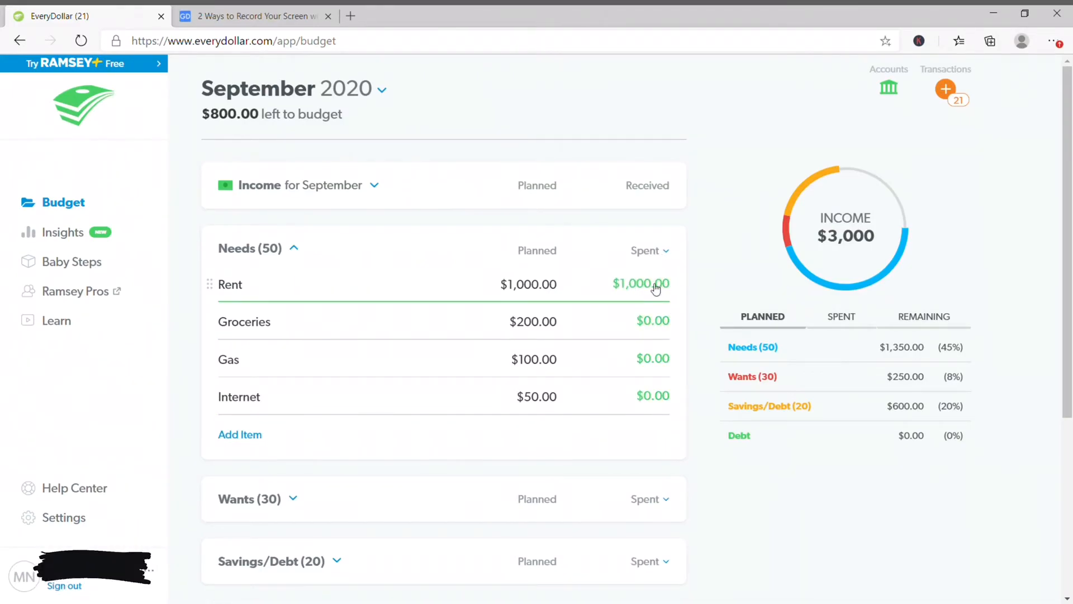
Start a new $43.89 expense for Groceries dated 09/09/20, with "HEB" as the place where the money was spent
left_click(361, 321)
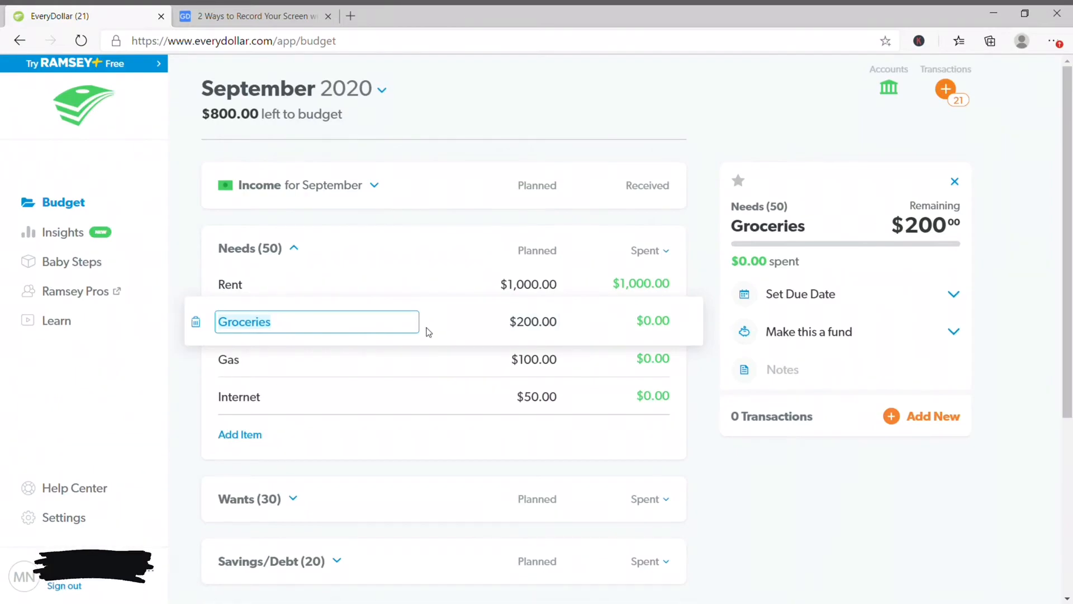
left_click(941, 423)
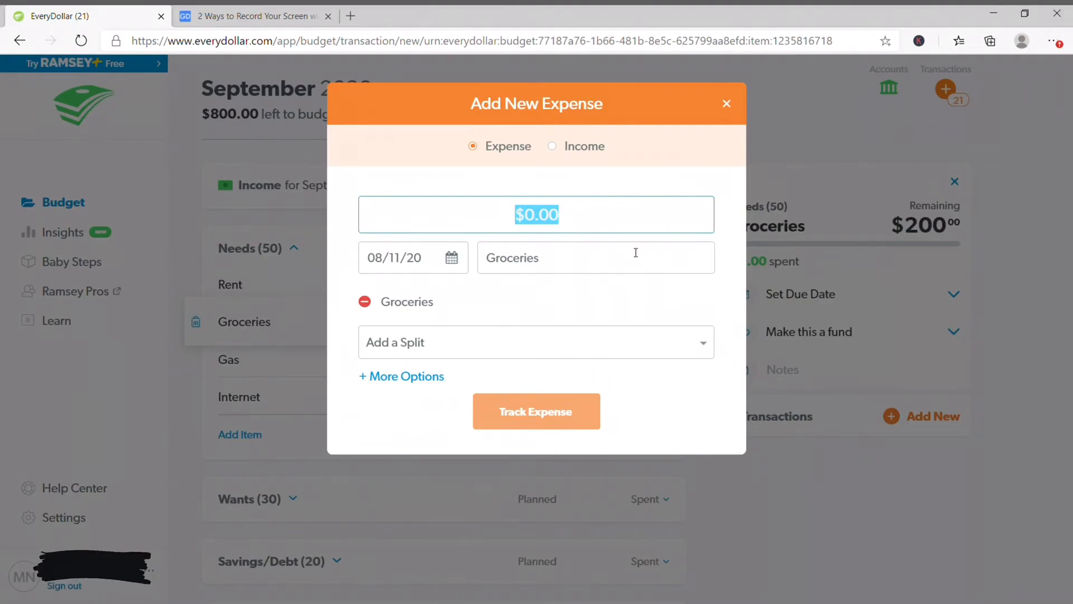
type("43.89")
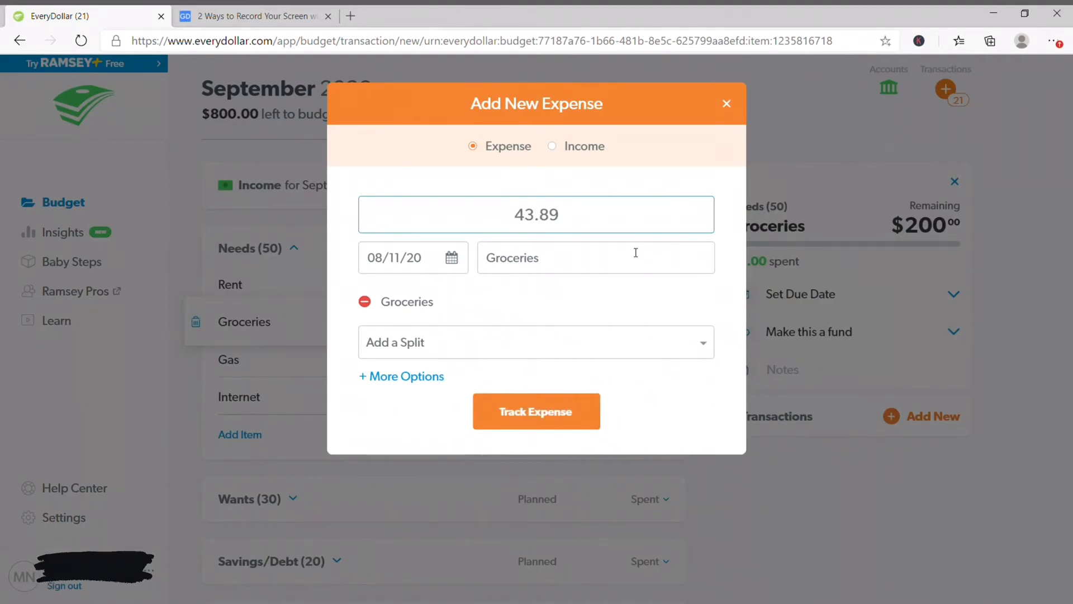
left_click(452, 260)
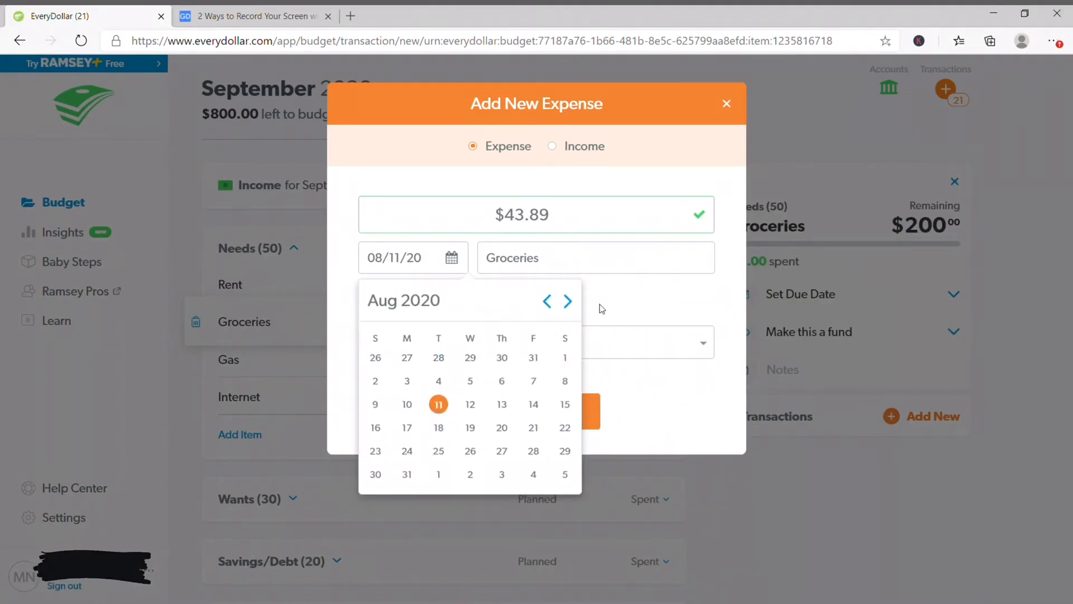
left_click(568, 303)
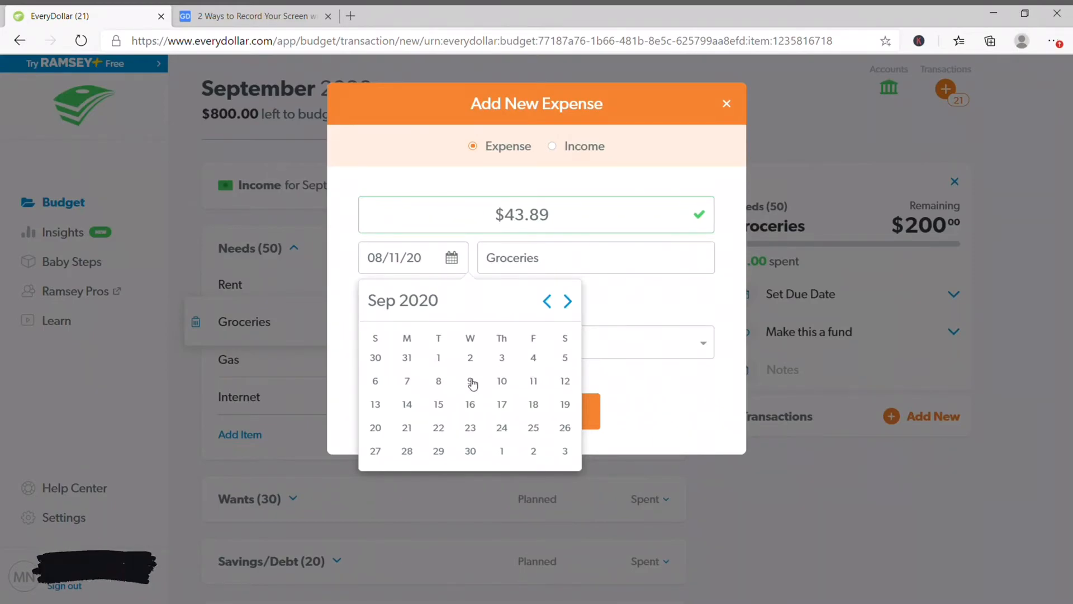
left_click(471, 381)
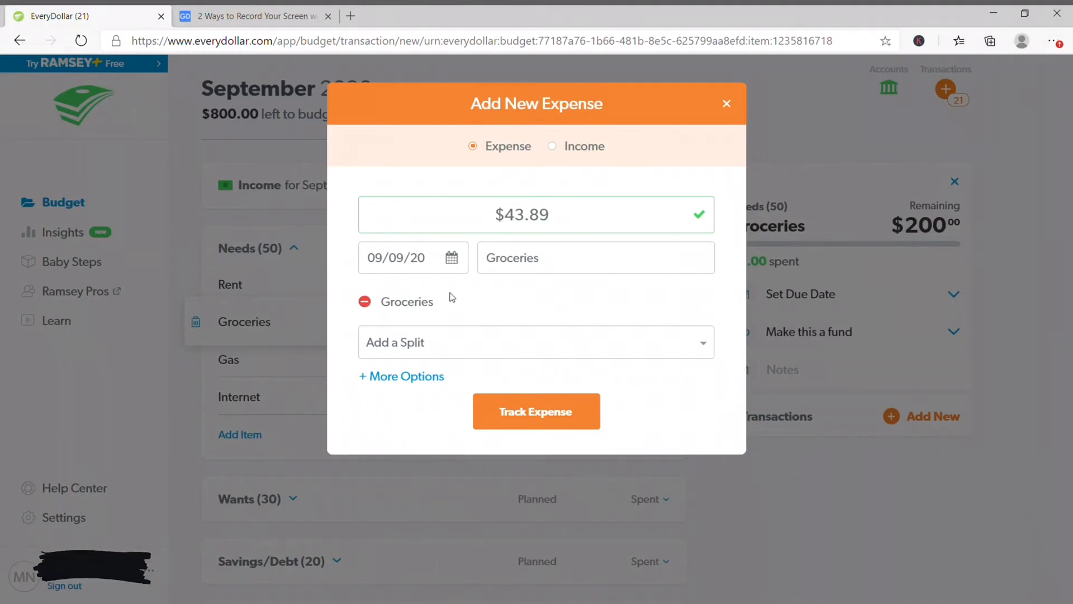
left_click(555, 261)
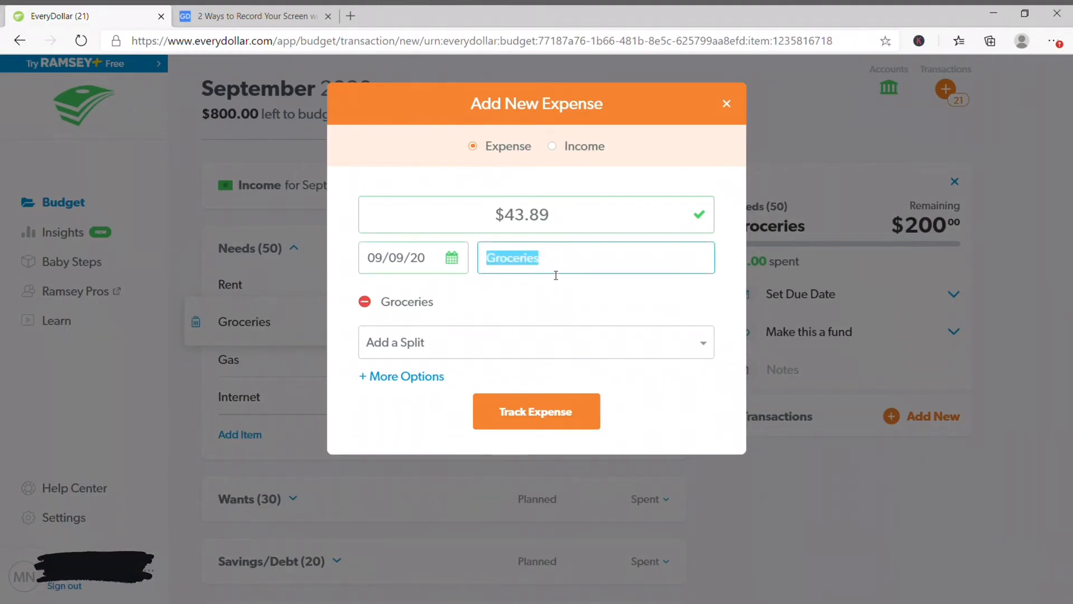
type("HEB")
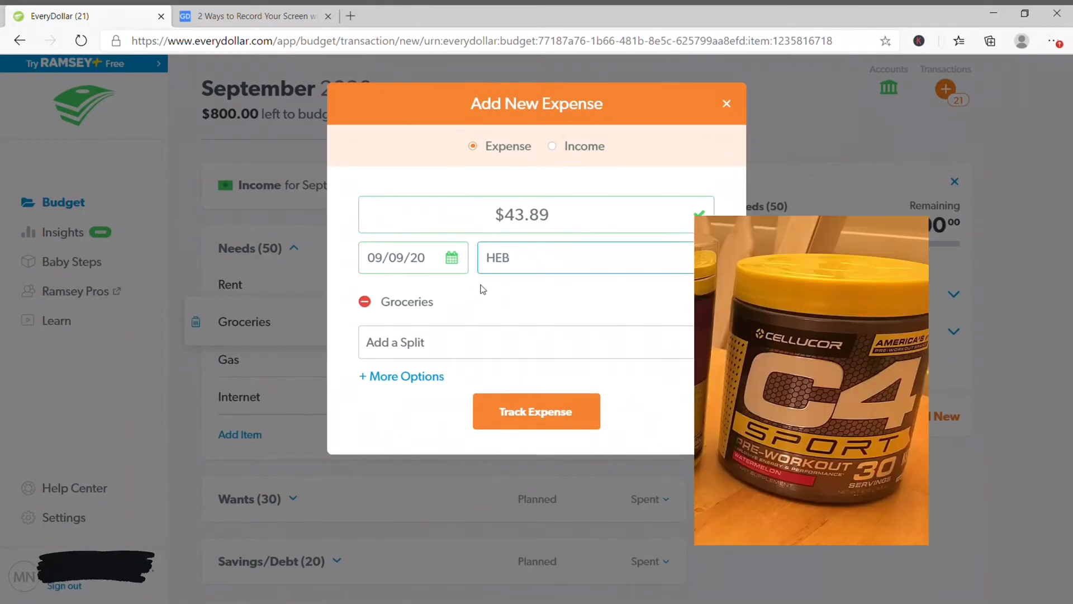
Split the HEB expense with the Supplements item, assigning $20.00 to Supplements and $23.89 to Groceries
left_click(410, 341)
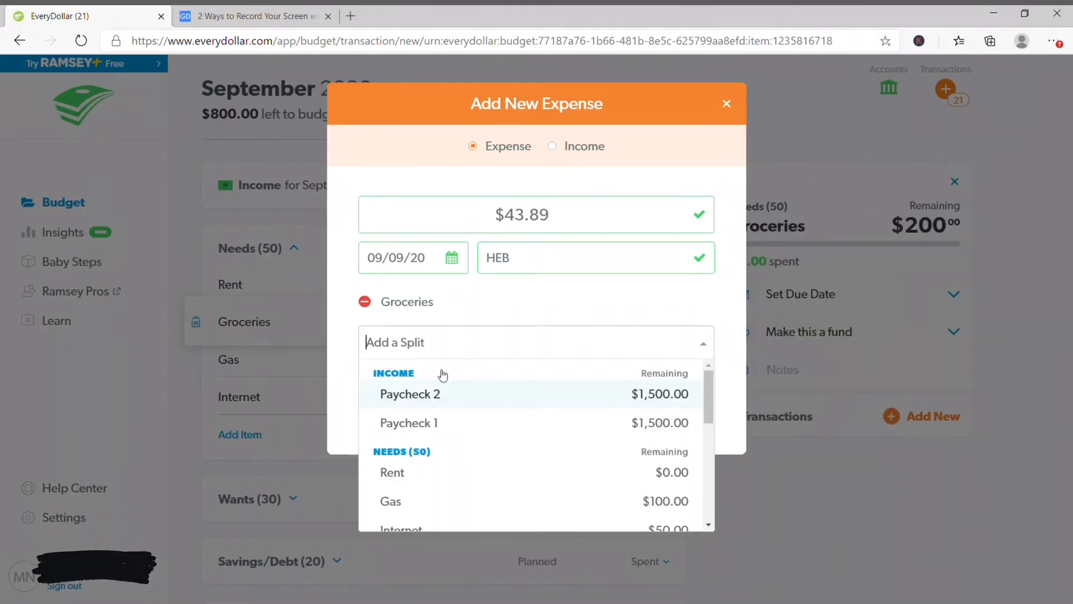
scroll(462, 414, "down", 4)
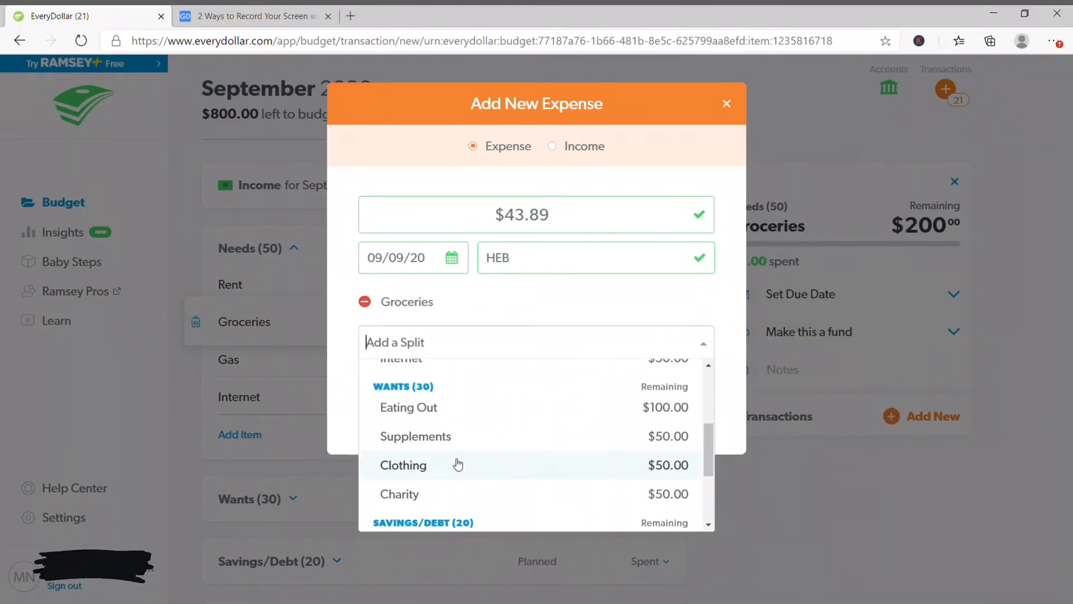
left_click(438, 438)
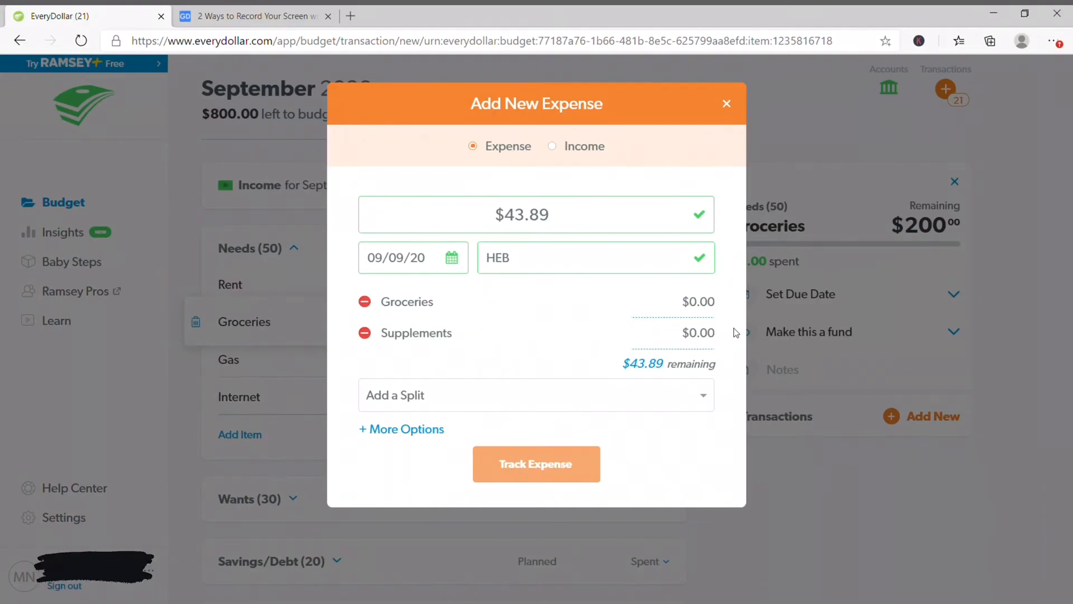
left_click(700, 341)
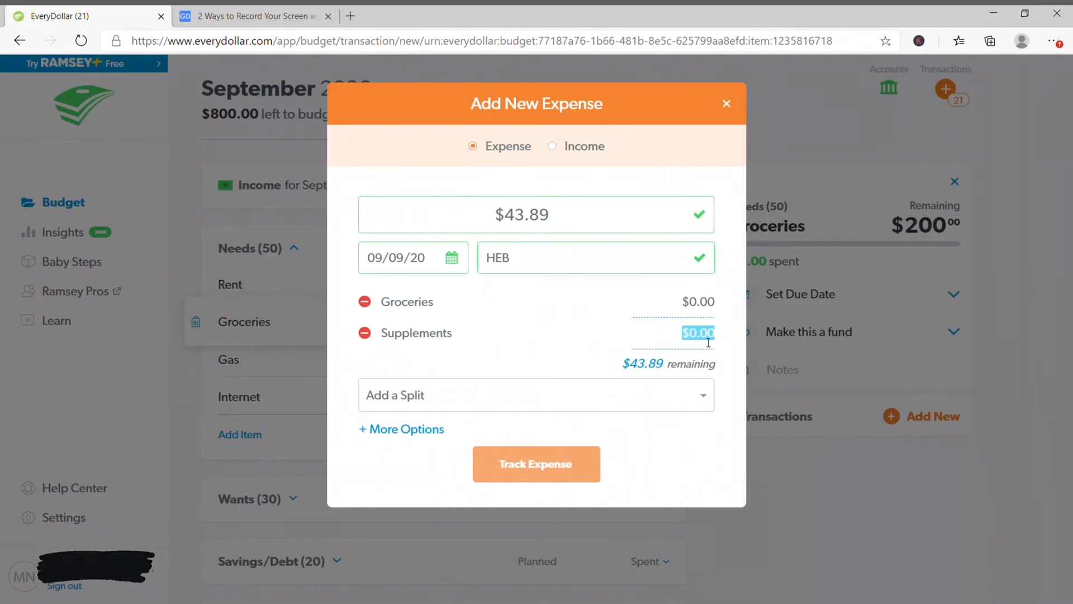
type("20")
left_click(709, 305)
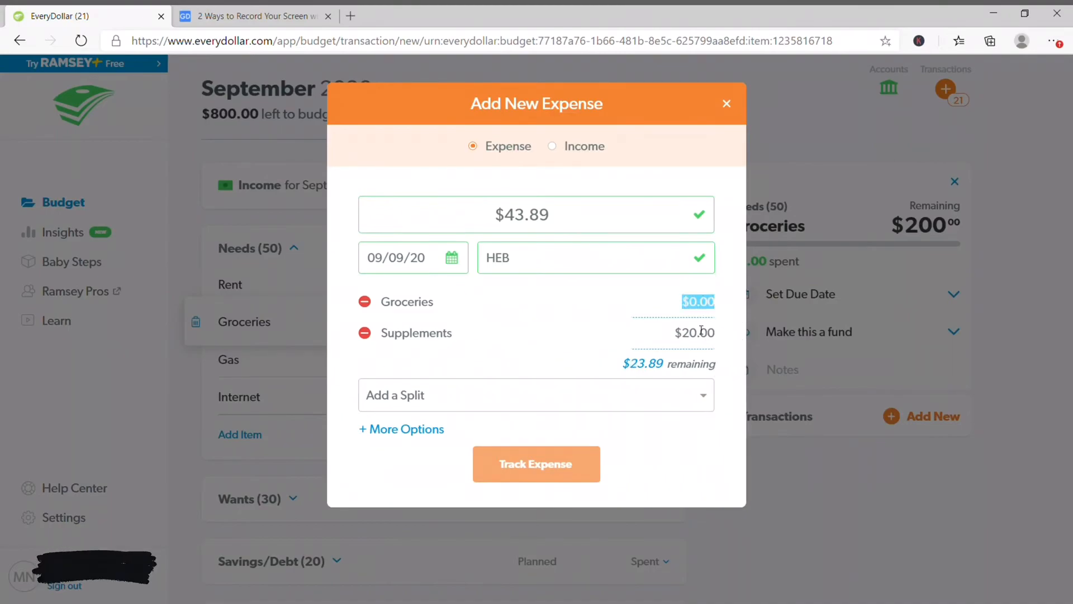
type("23")
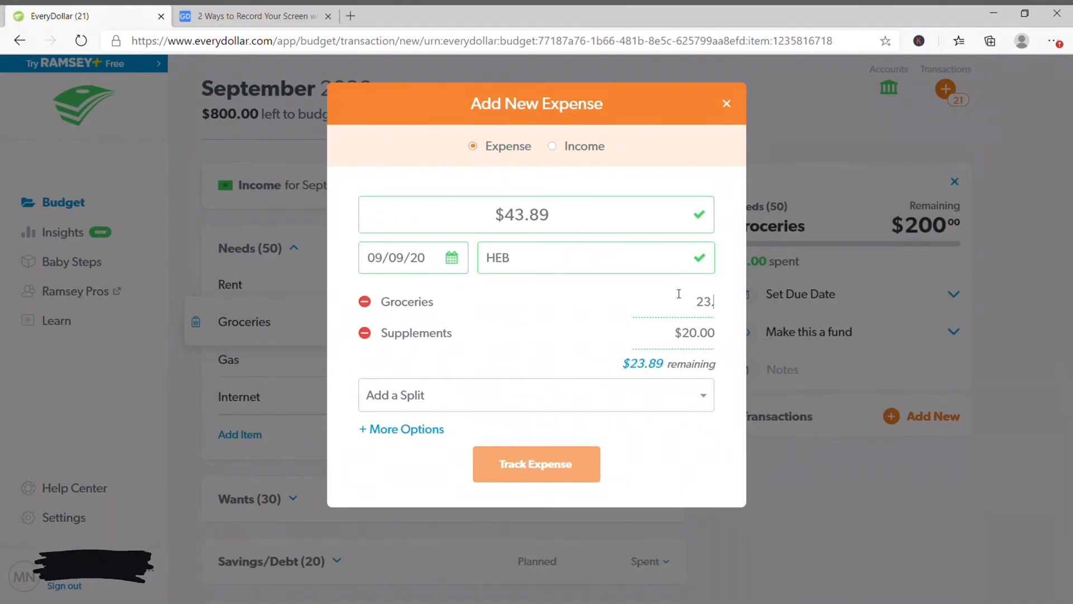
type(".")
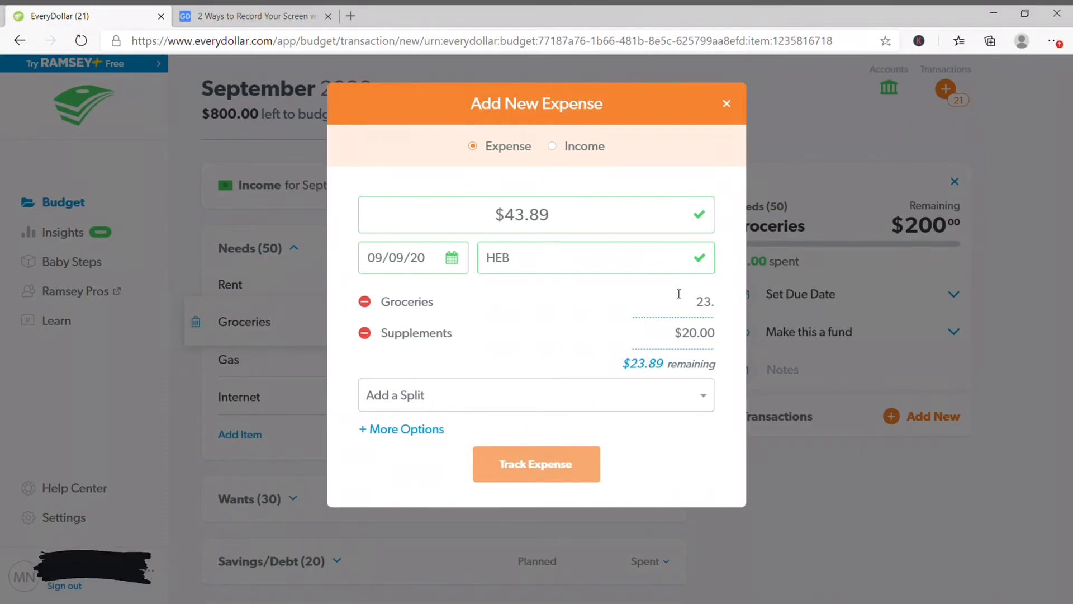
type("89")
left_click(561, 353)
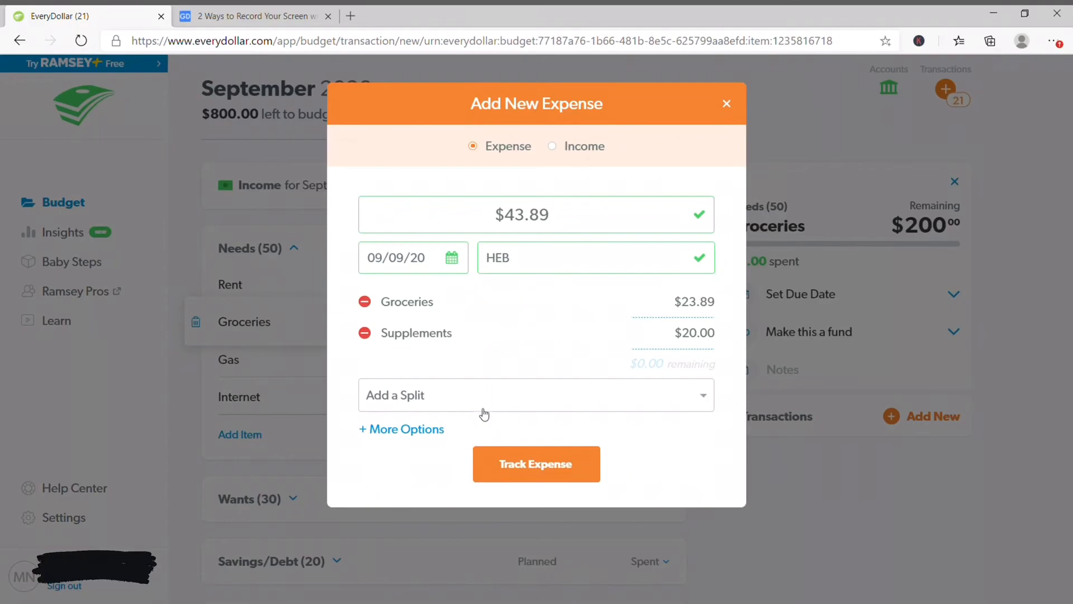
left_click(432, 396)
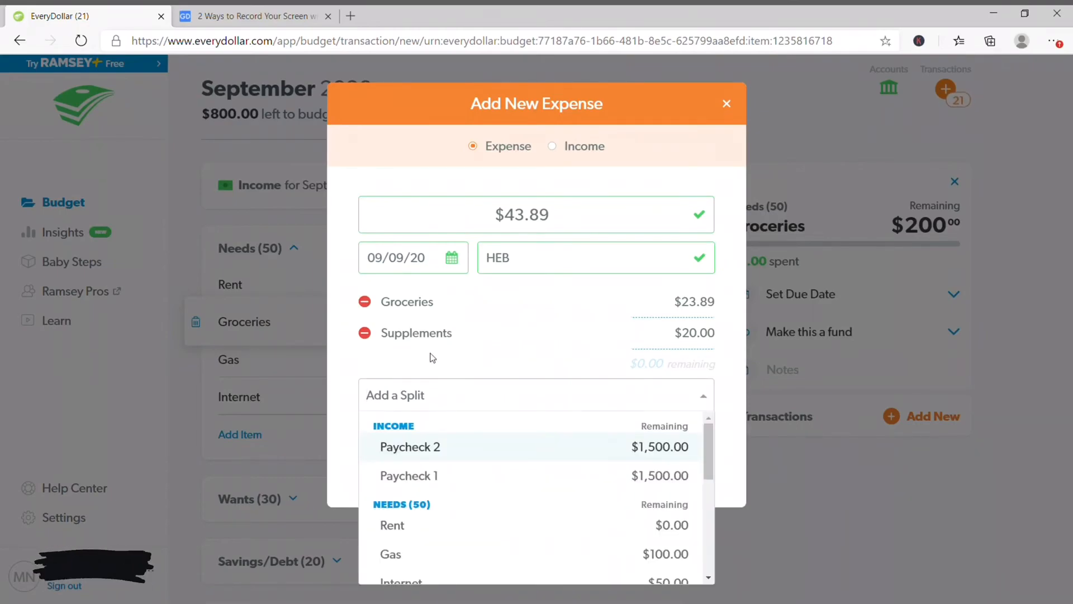
left_click(429, 366)
Add the note "Ingredients for chicken permission, and a cool preworkout." to the HEB expense and track it
left_click(434, 430)
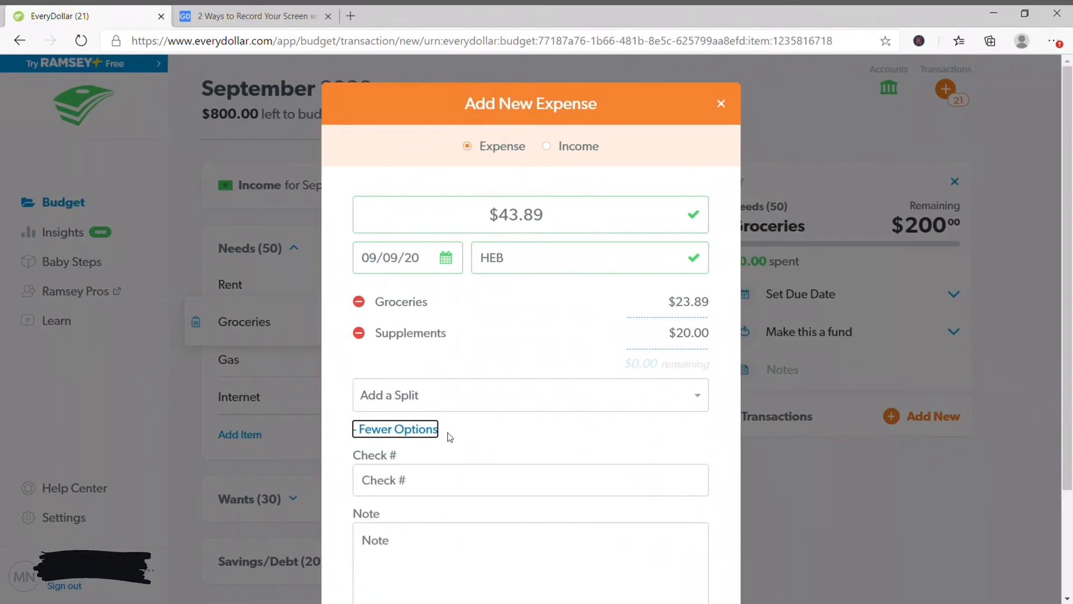
scroll(448, 431, "down", 2)
left_click(448, 422)
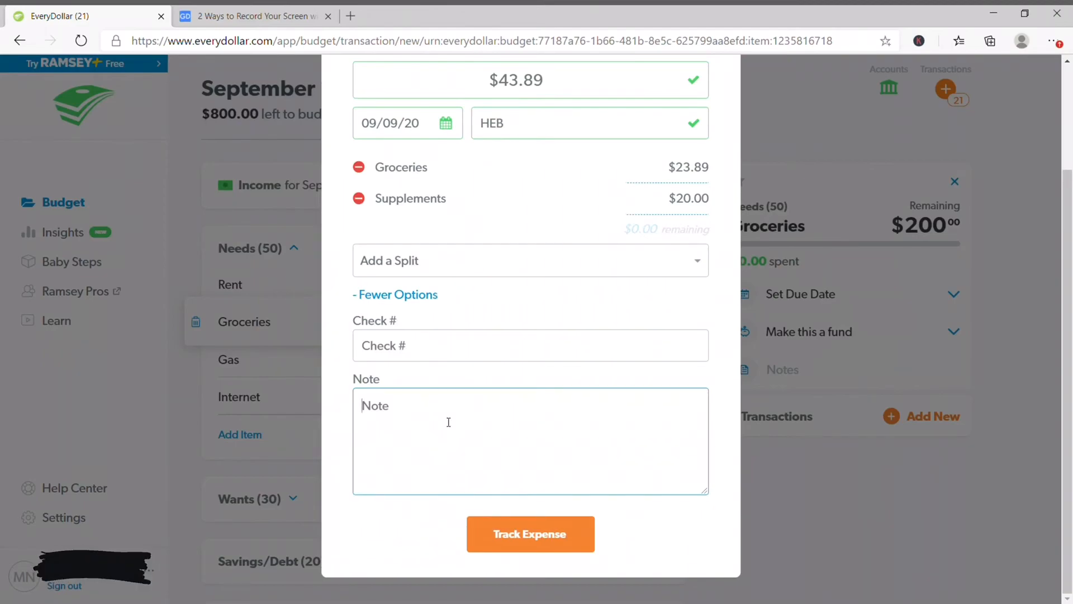
type("I")
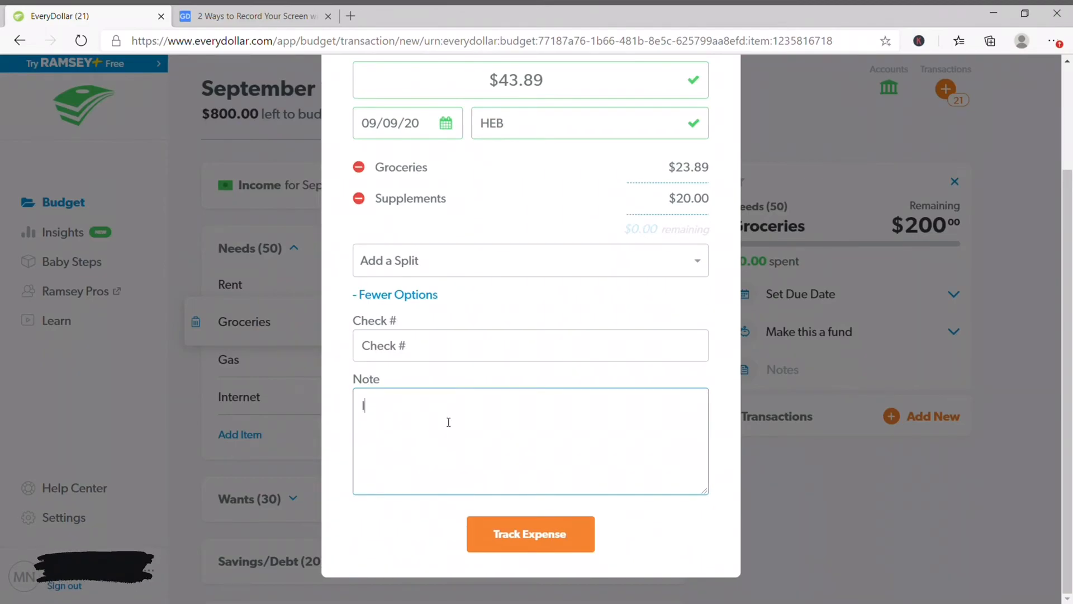
type("ngredients for chicken")
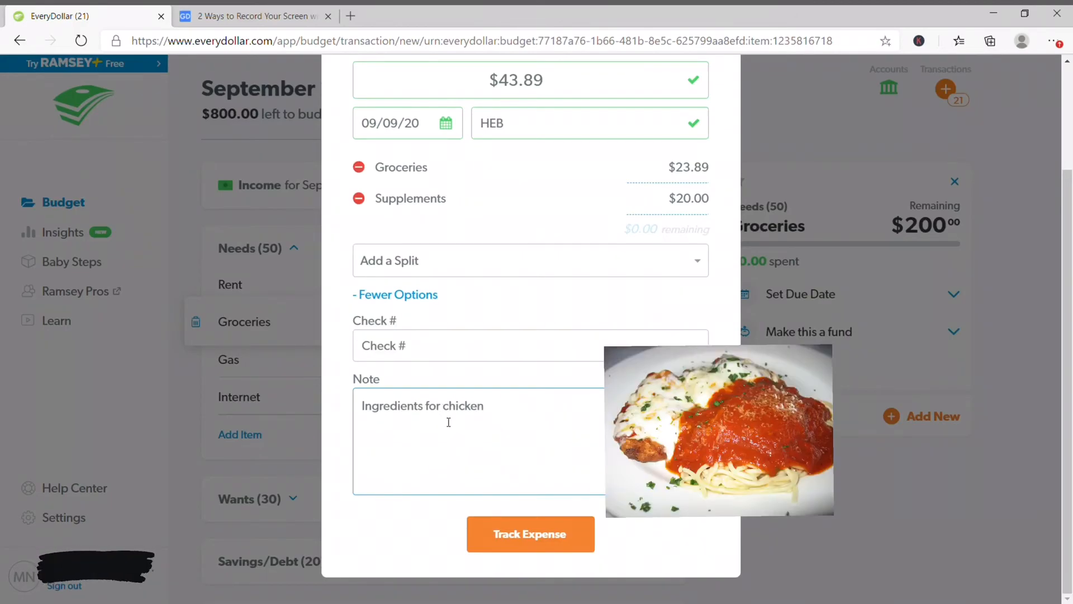
type(" permission")
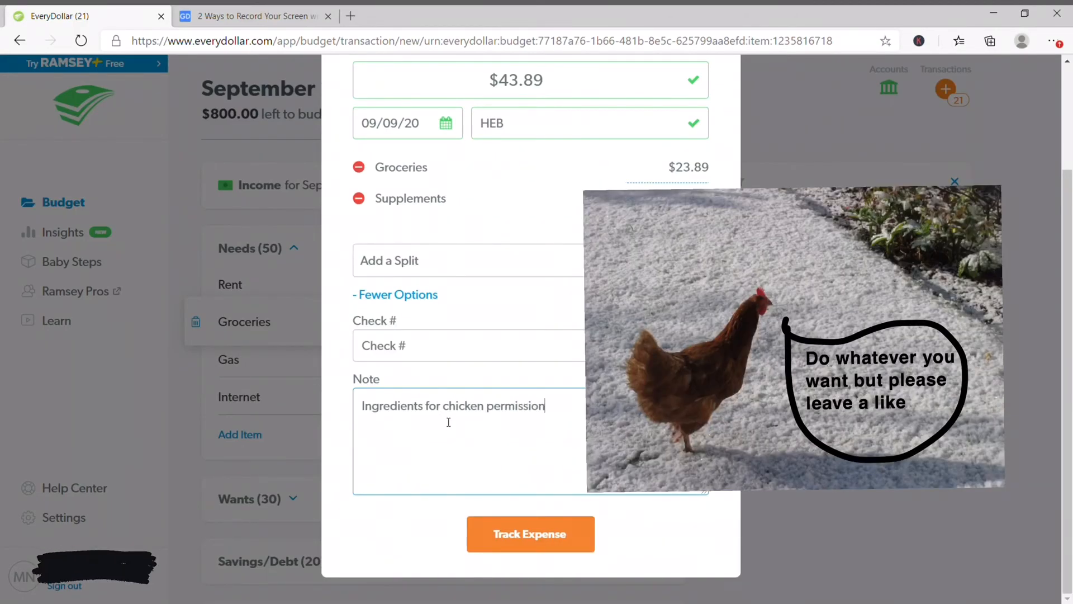
type(", and")
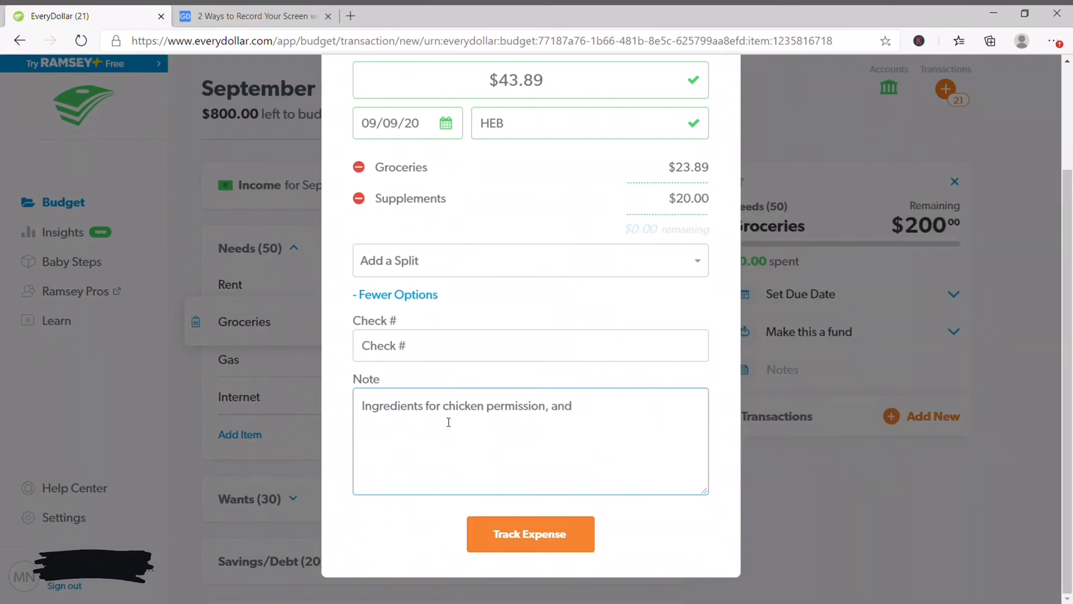
type(" a")
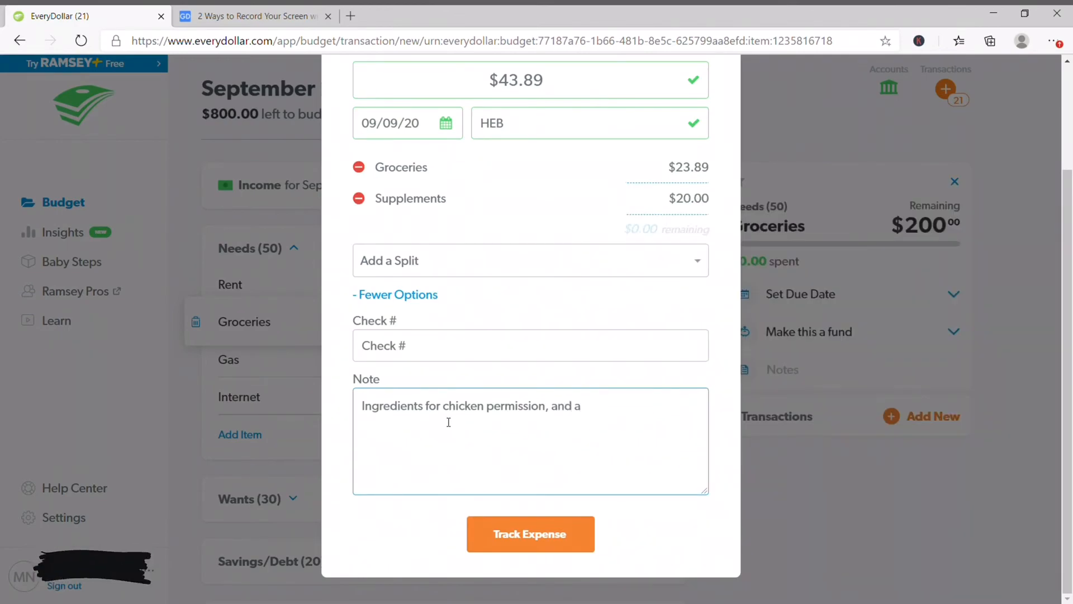
type(" cool prework")
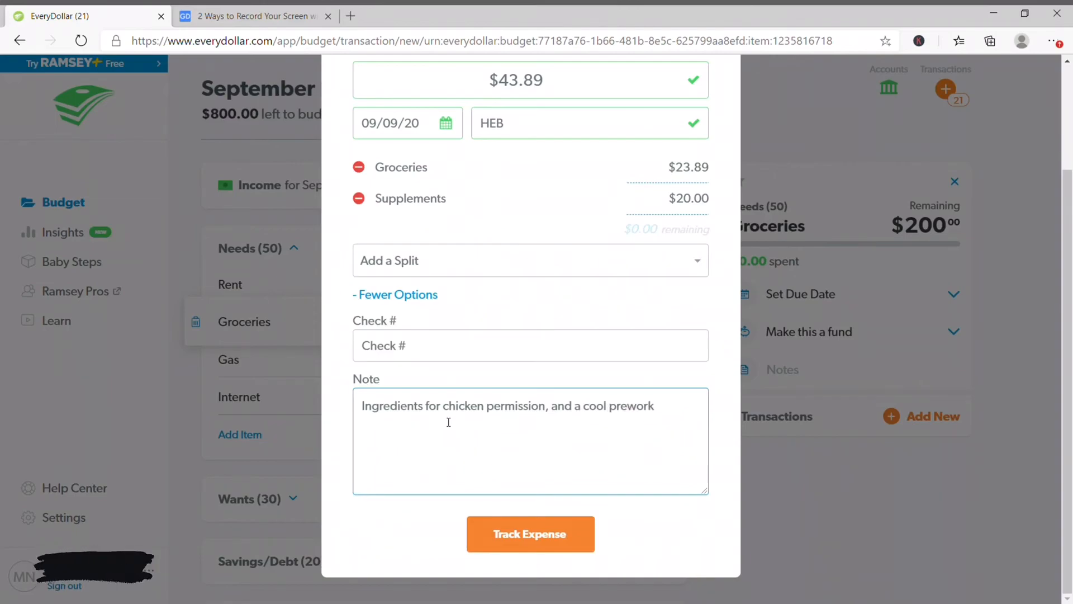
type("out.")
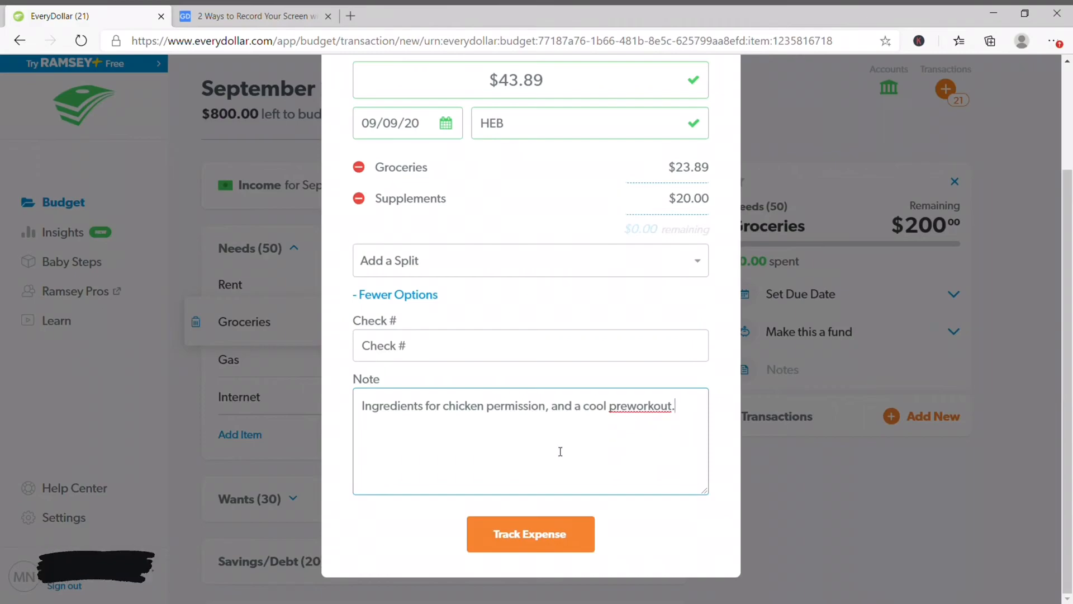
left_click(546, 535)
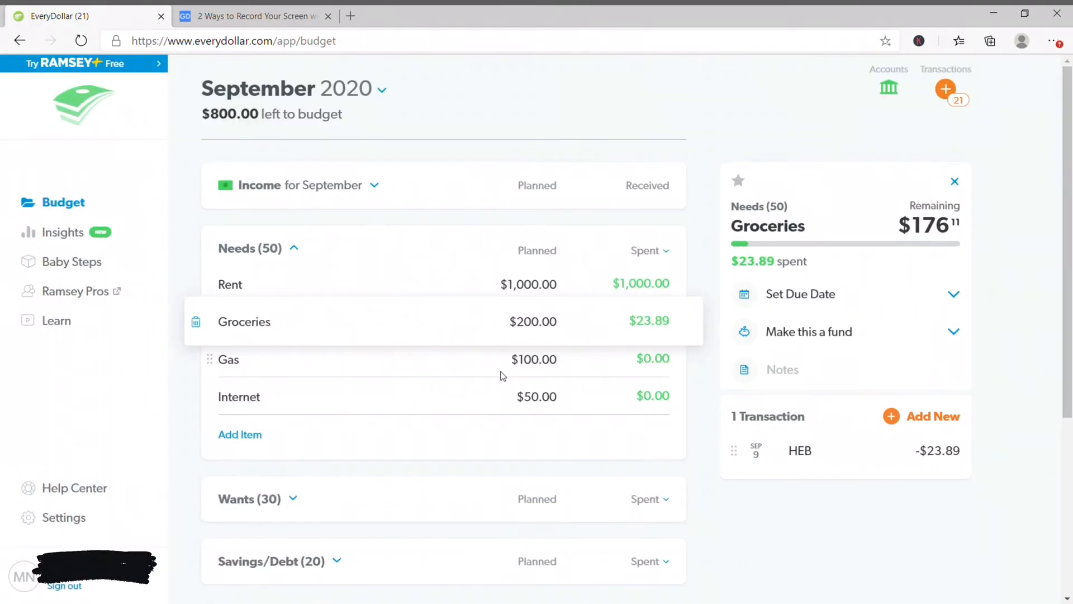
Check the remaining amount for Groceries, return to the spent amounts, and look over the budget groups
left_click(651, 326)
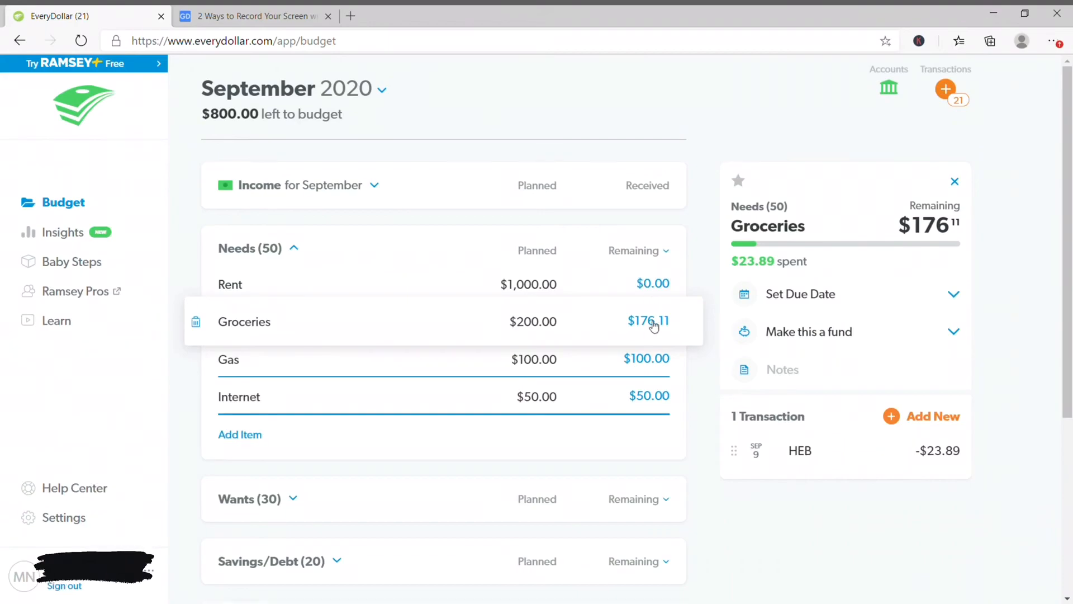
left_click(651, 324)
scroll(543, 350, "down", 3)
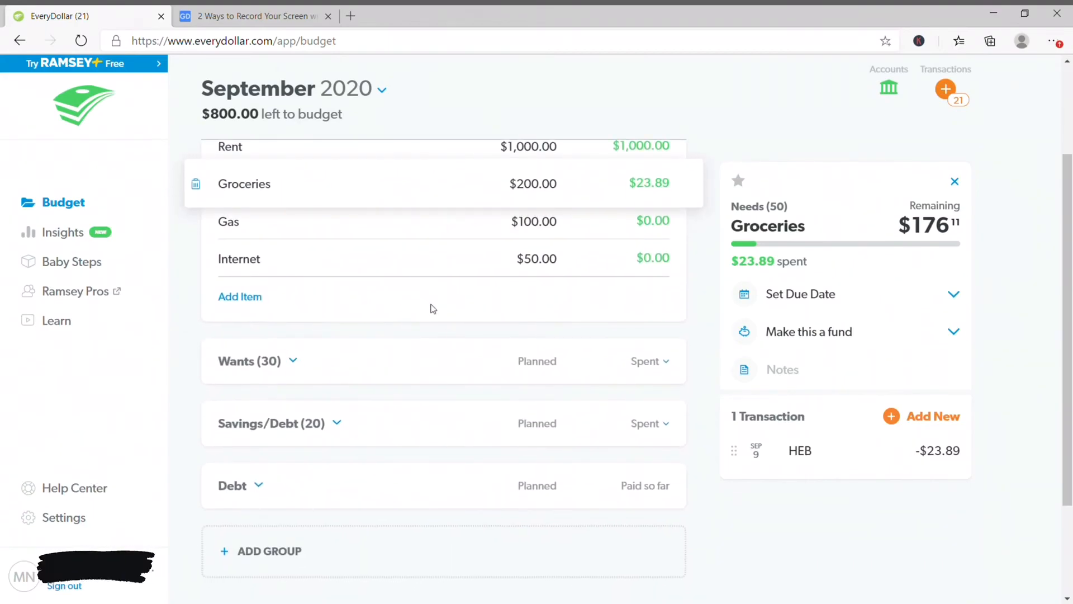
scroll(405, 371, "down", 1)
scroll(395, 350, "up", 4)
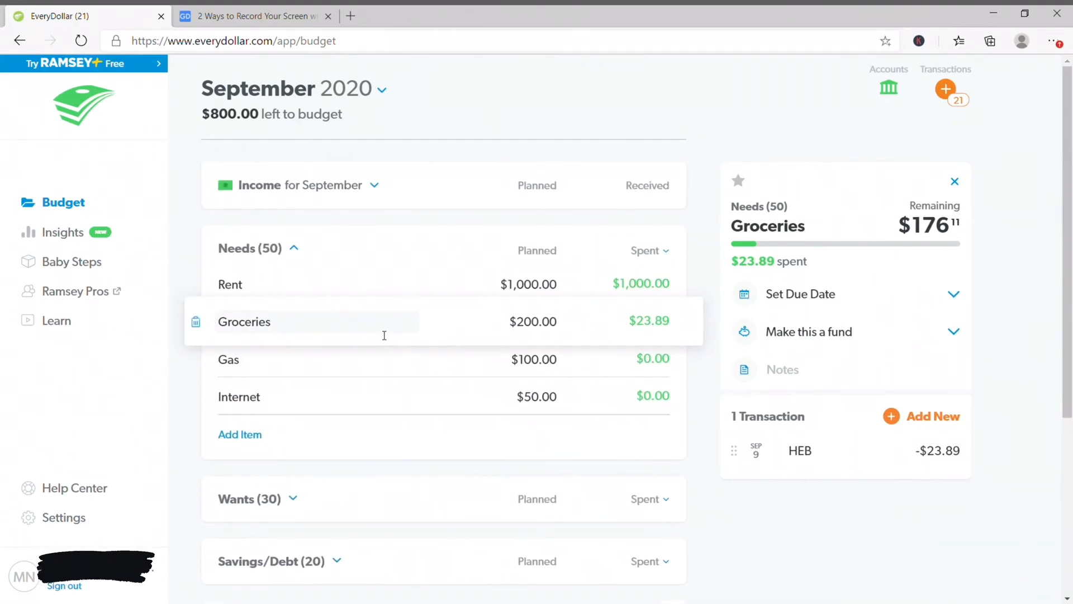